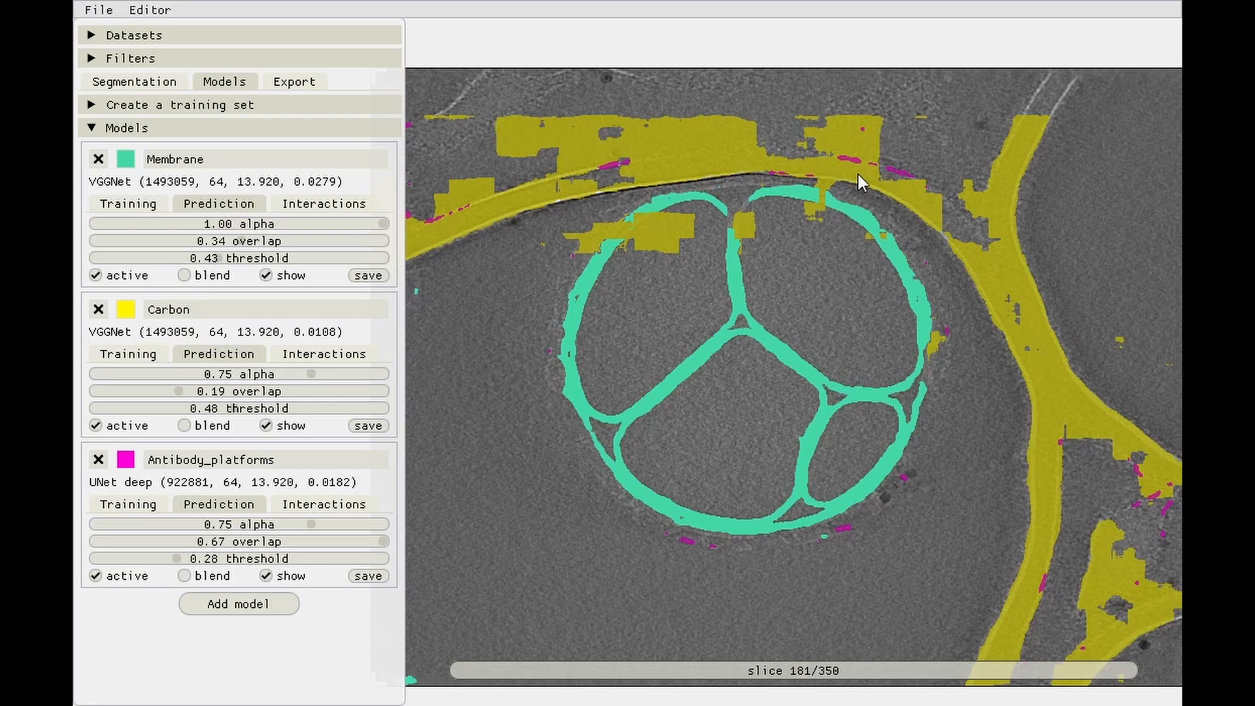
- Show the interaction settings of all three models and enable absorb in the model competition for Antibody_platforms
left_click(307, 204)
left_click(319, 325)
left_click(327, 444)
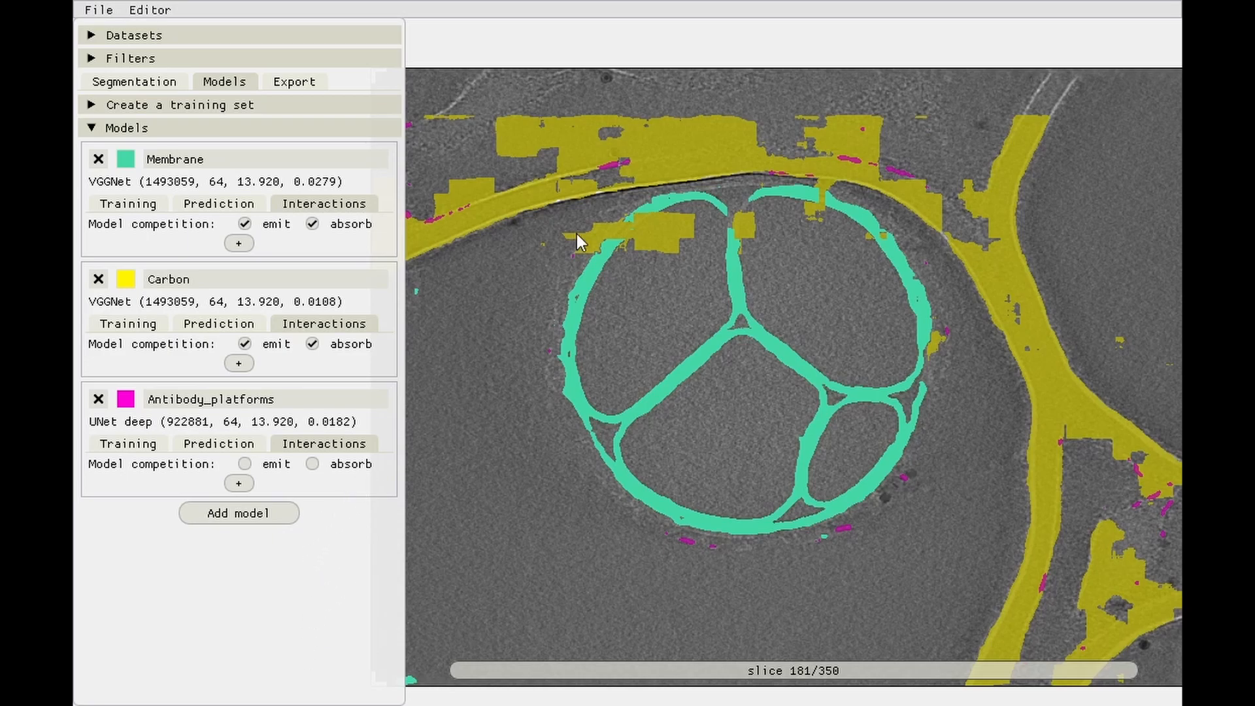
left_click(312, 464)
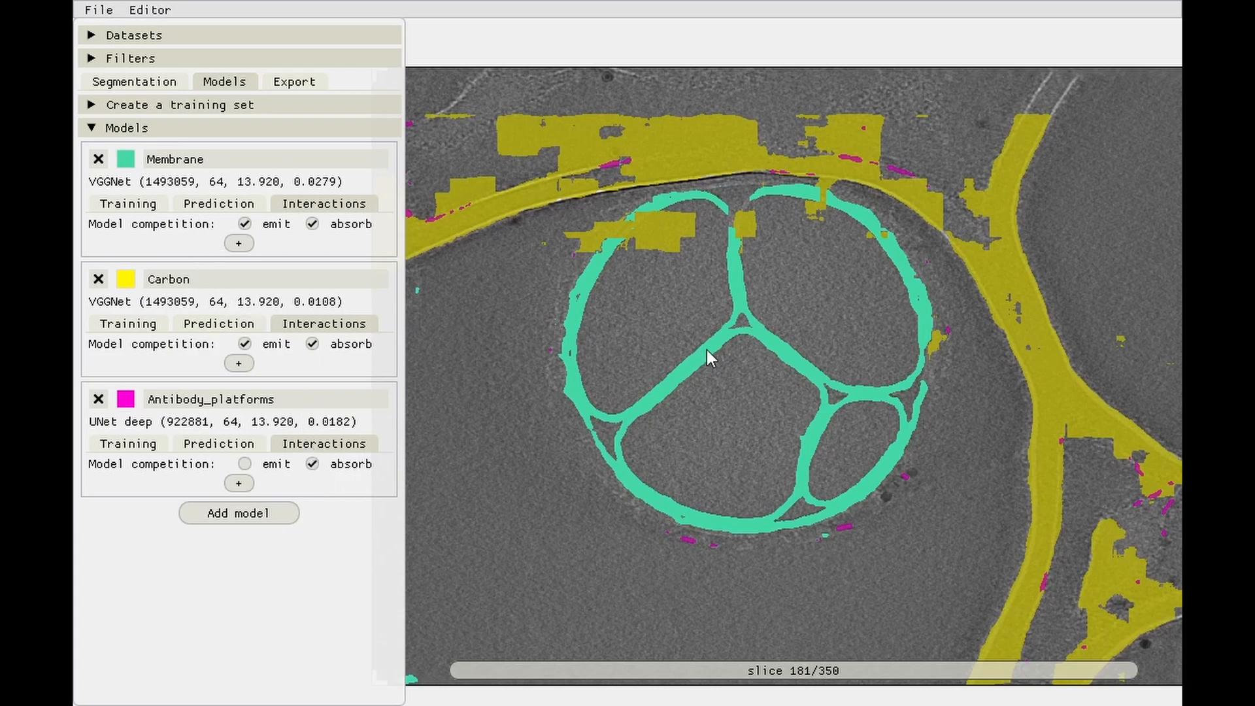
- Examine the Antibody_platforms predictions around the lower membrane edge in slice 181 with the filter settings expanded
left_click(128, 58)
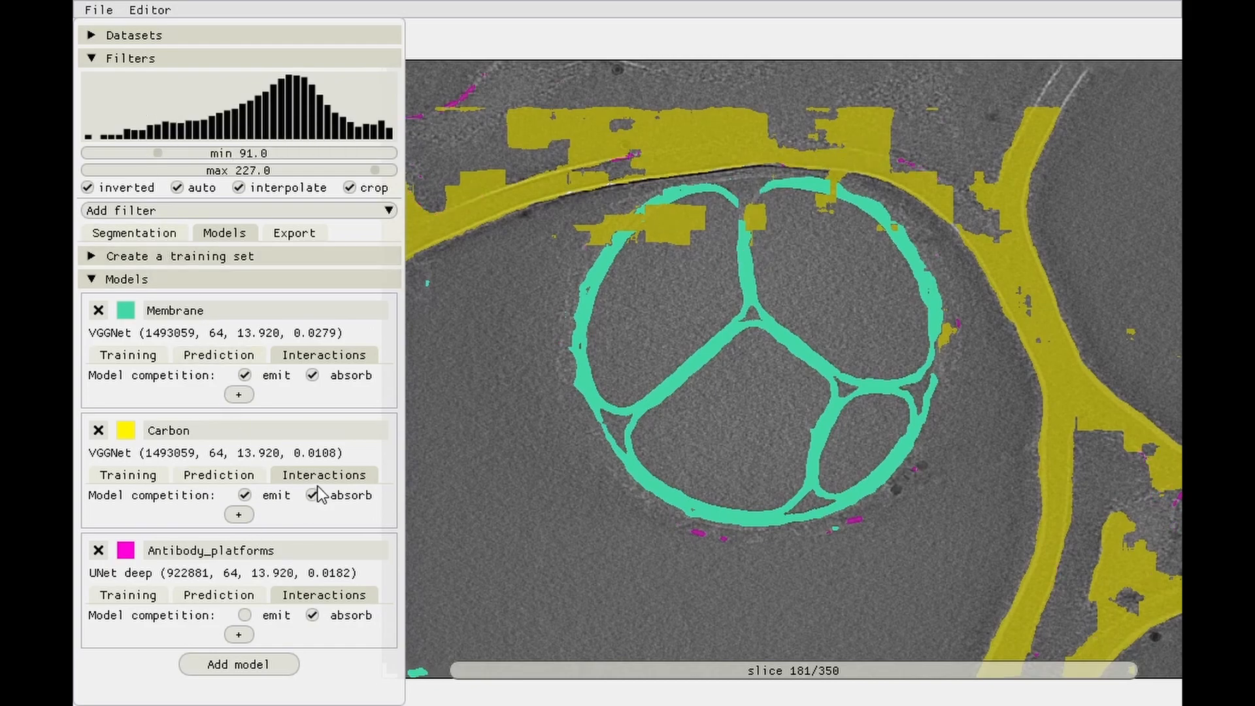
scroll(811, 311, "down", 3)
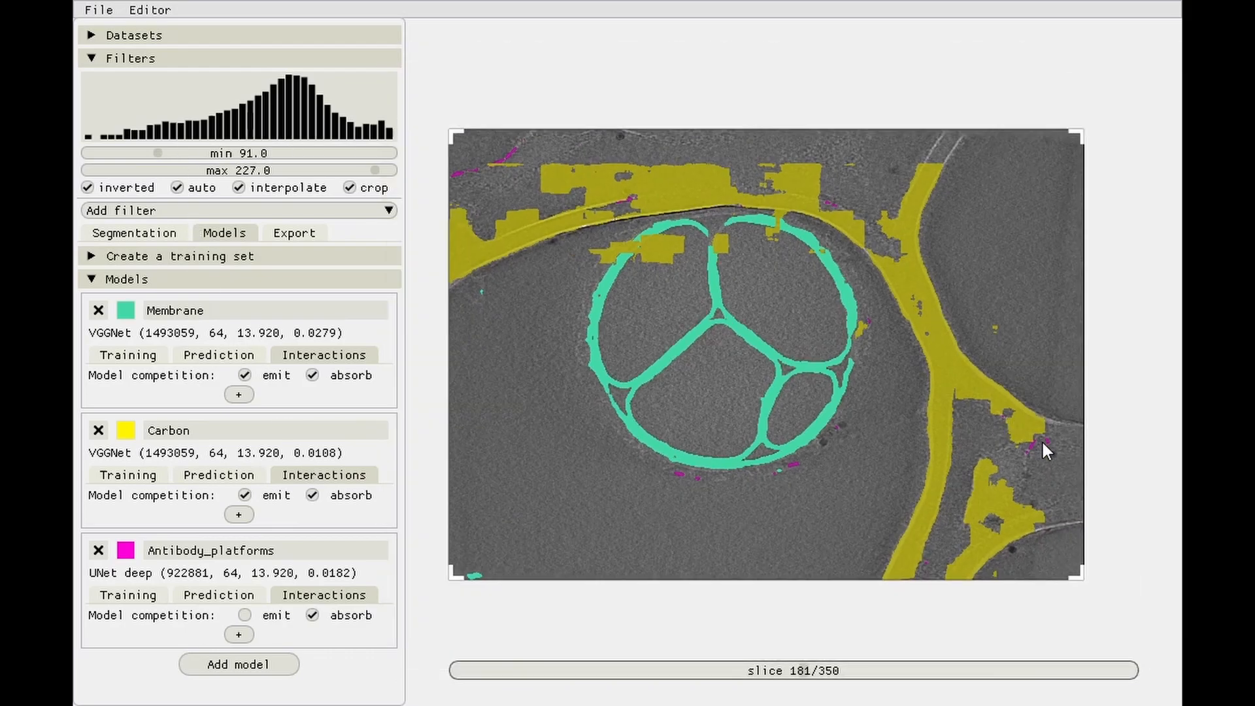
scroll(656, 256, "up", 3)
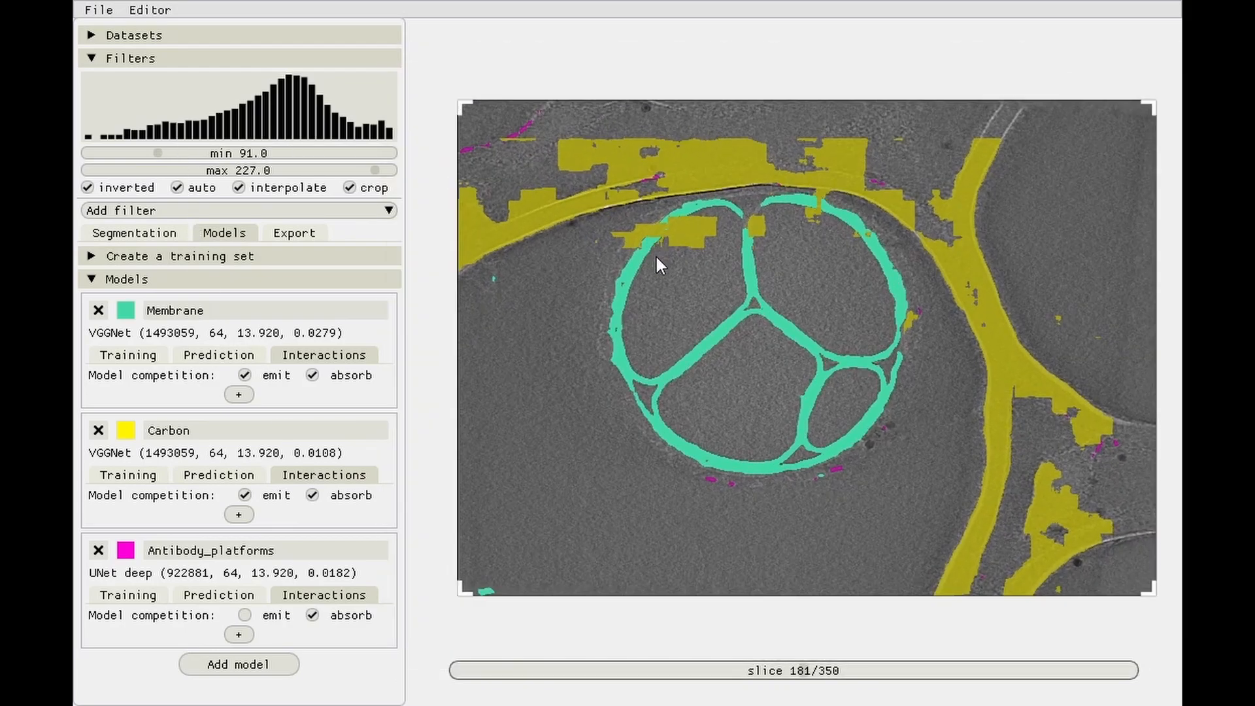
left_click_drag(817, 274, 810, 259)
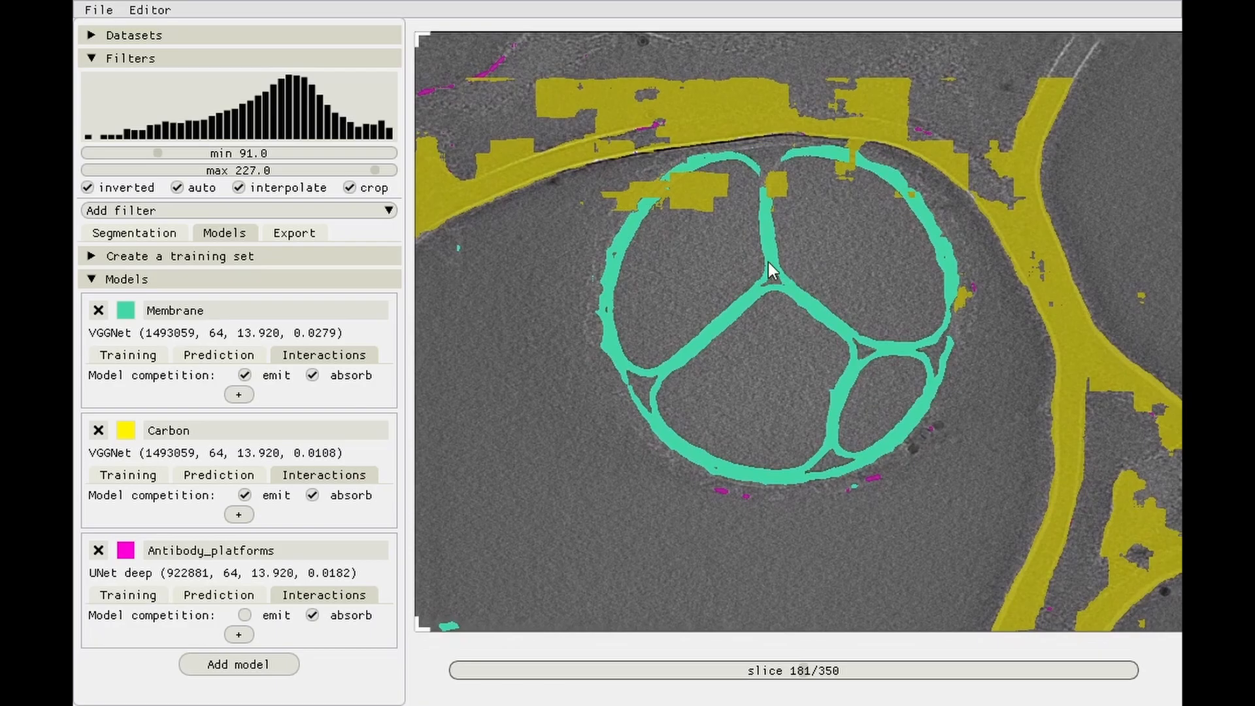
left_click_drag(531, 182, 585, 183)
left_click_drag(848, 375, 734, 337)
scroll(817, 294, "up", 3)
scroll(742, 388, "up", 4)
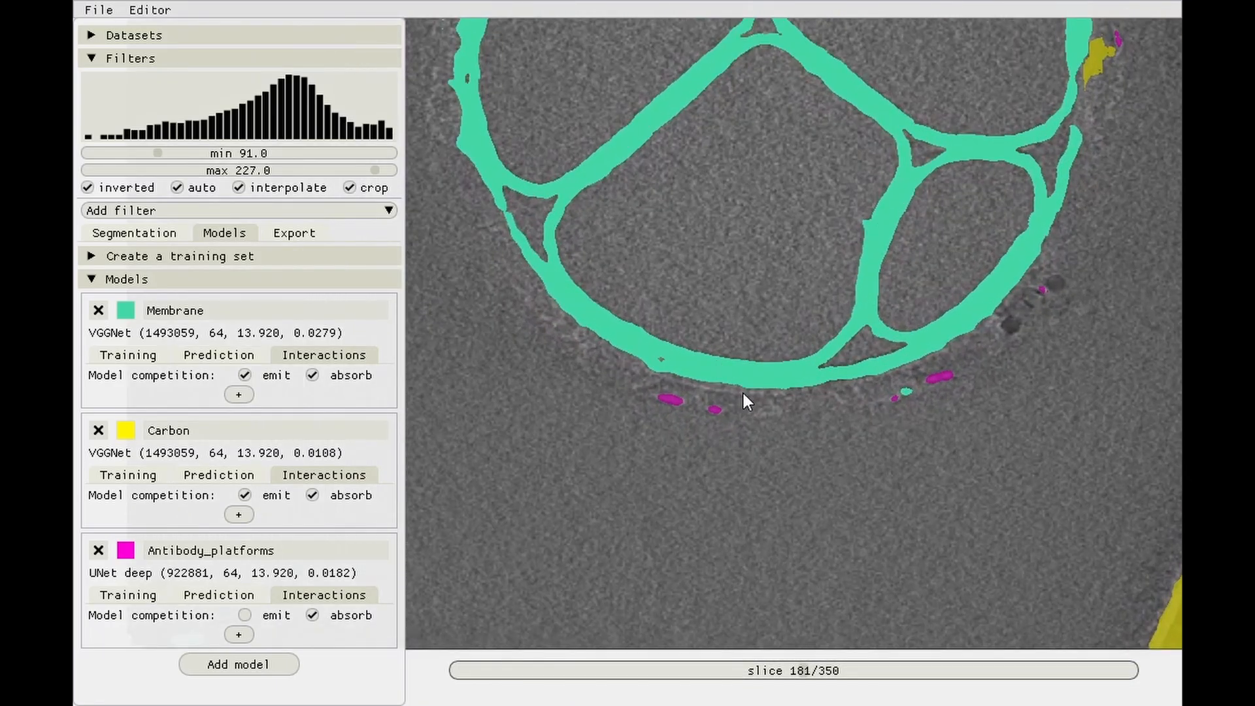
- Turn on blending for the Antibody_platforms prediction and collapse the filter settings
scroll(773, 405, "down", 1)
left_click(211, 596)
left_click(184, 666)
left_click(91, 58)
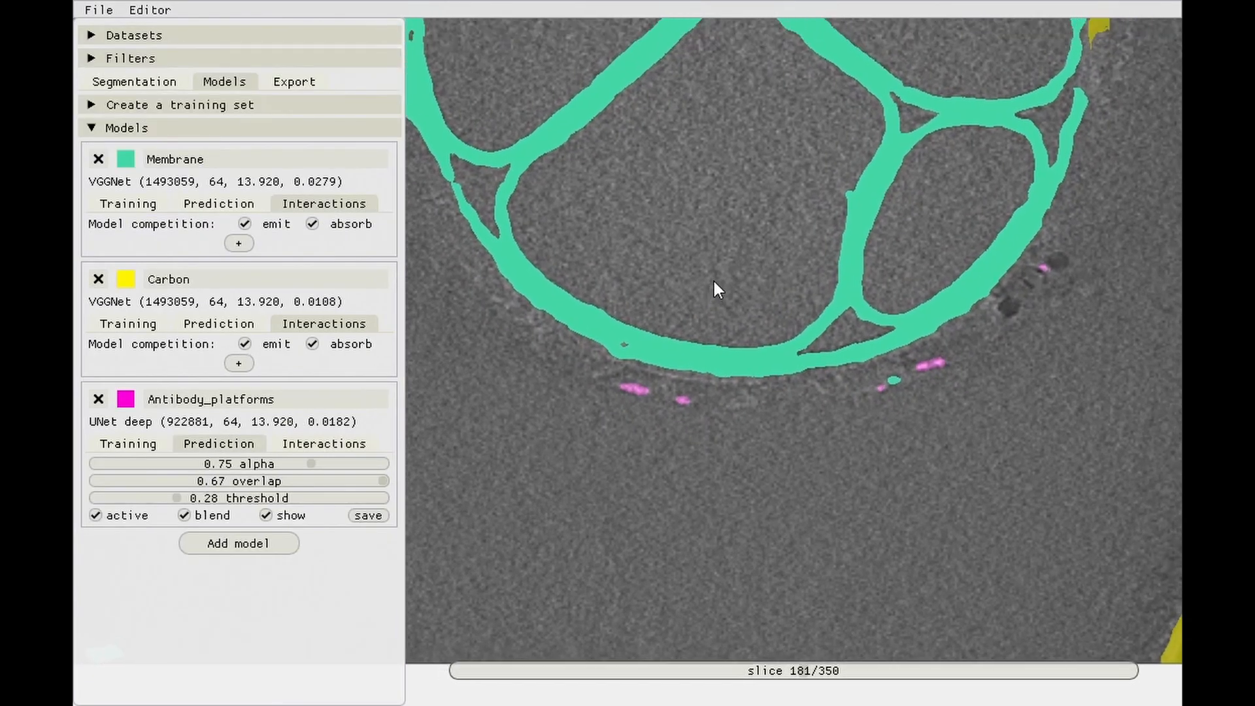
- Go back through the slices to 177 and examine the Antibody_platforms predictions just outside the lower membrane
key("Left")
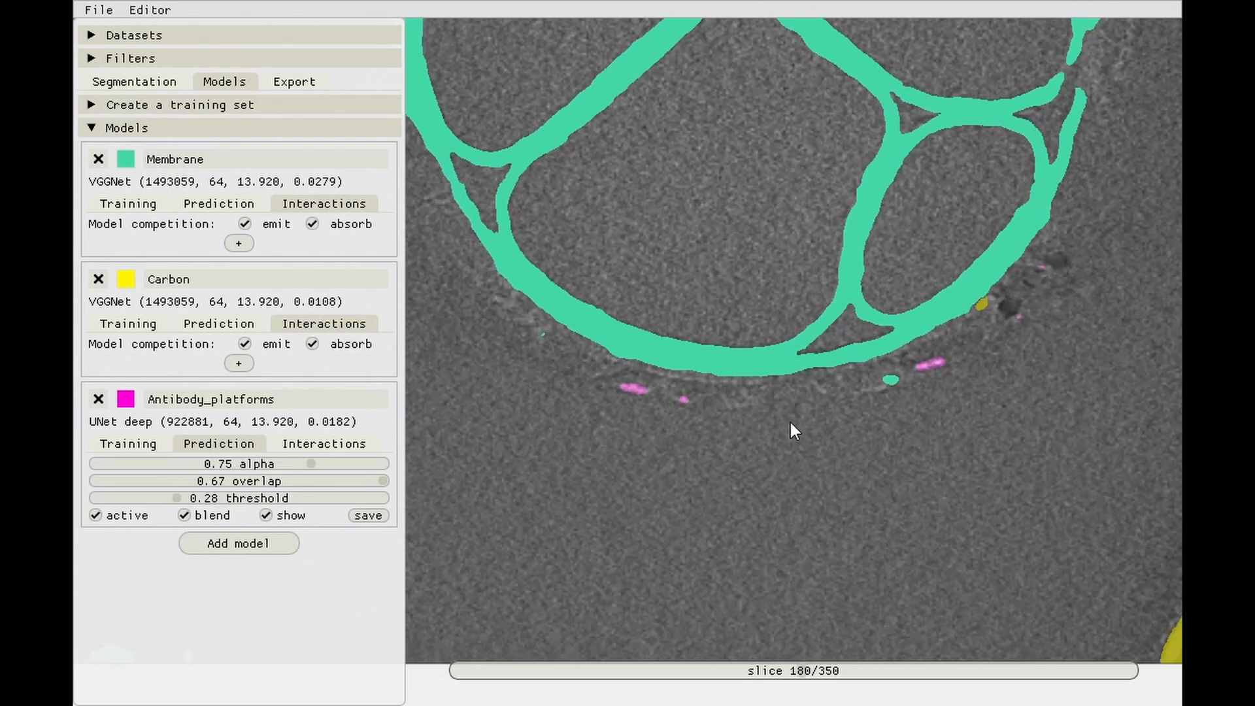
key("Left")
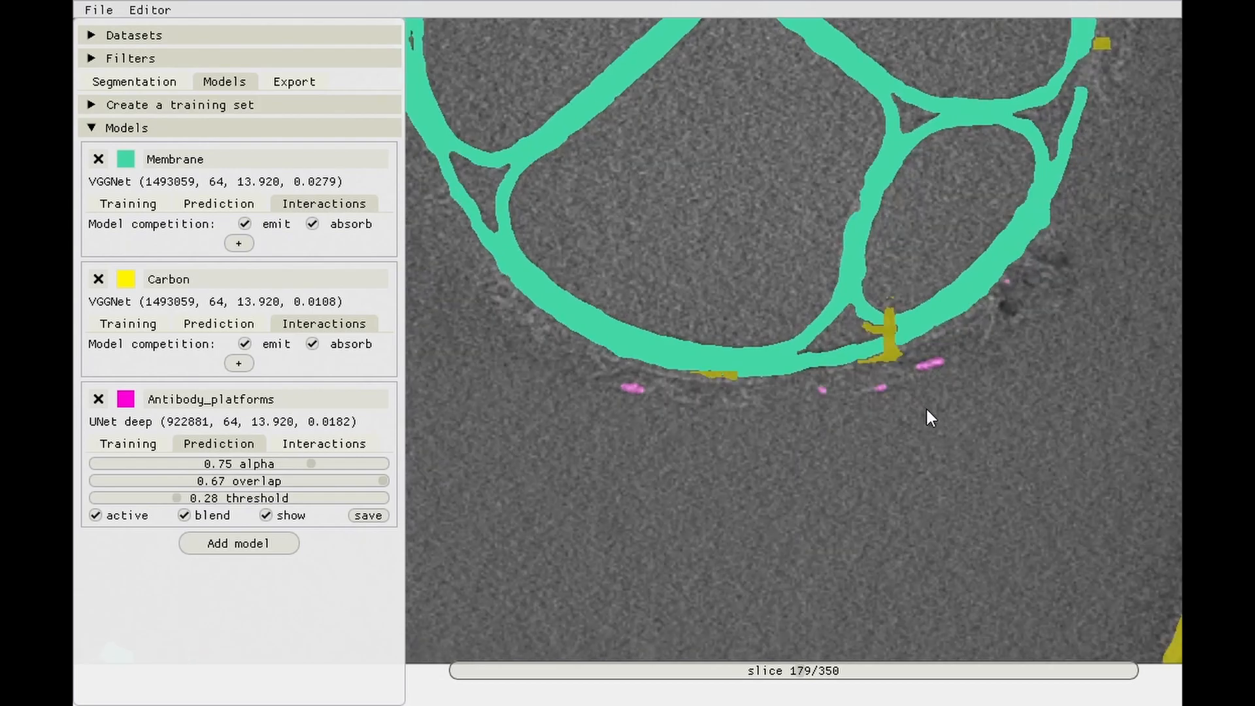
key("Left")
key("Left")
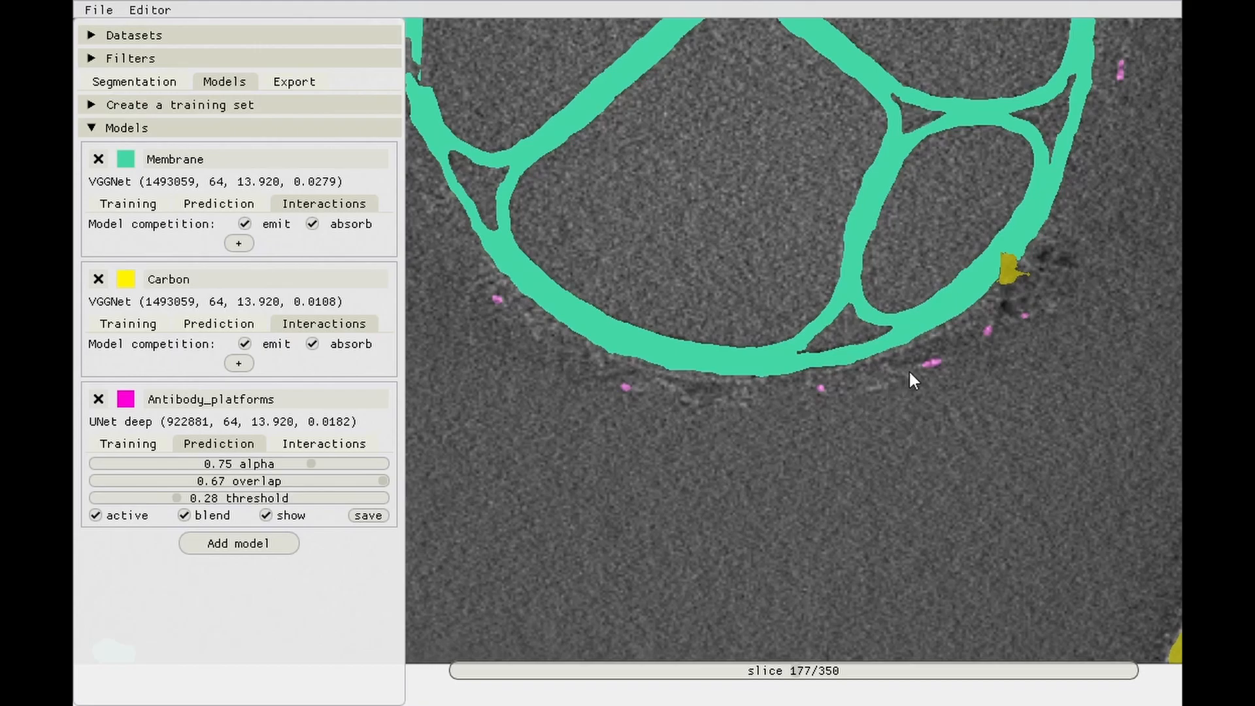
left_click_drag(900, 353, 876, 353)
left_click_drag(737, 288, 630, 330)
left_click_drag(800, 308, 756, 305)
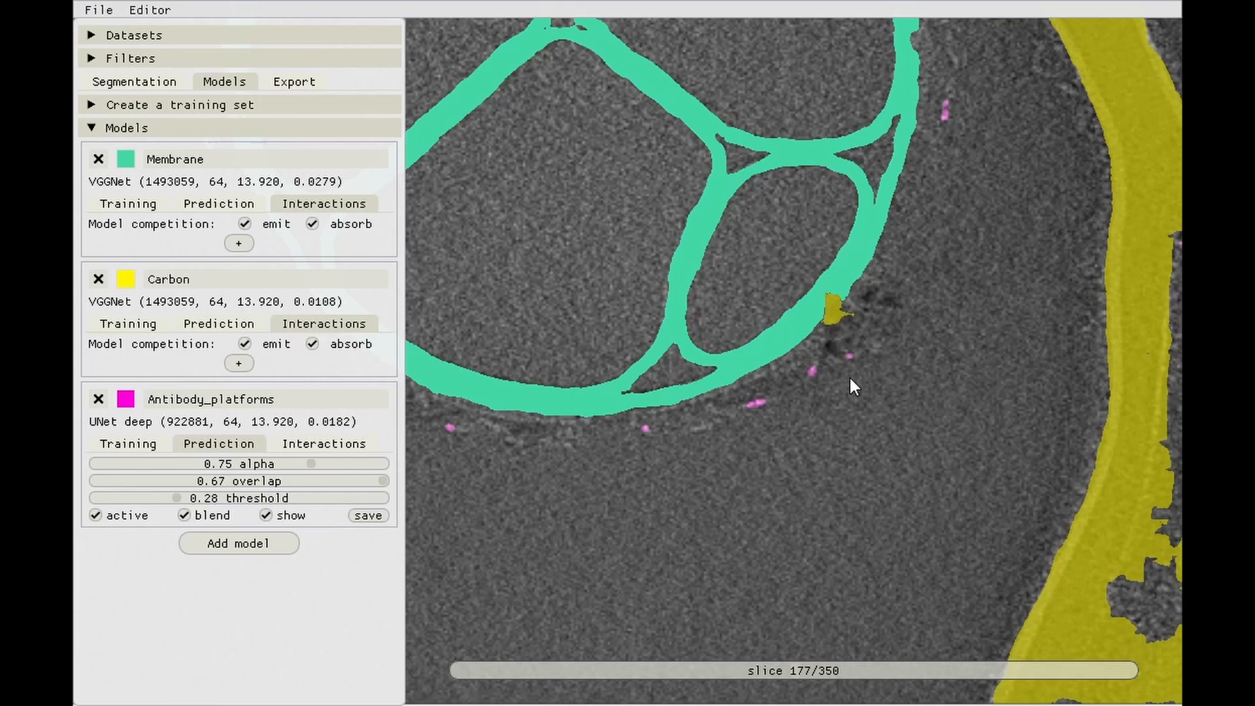
scroll(851, 379, "down", 1)
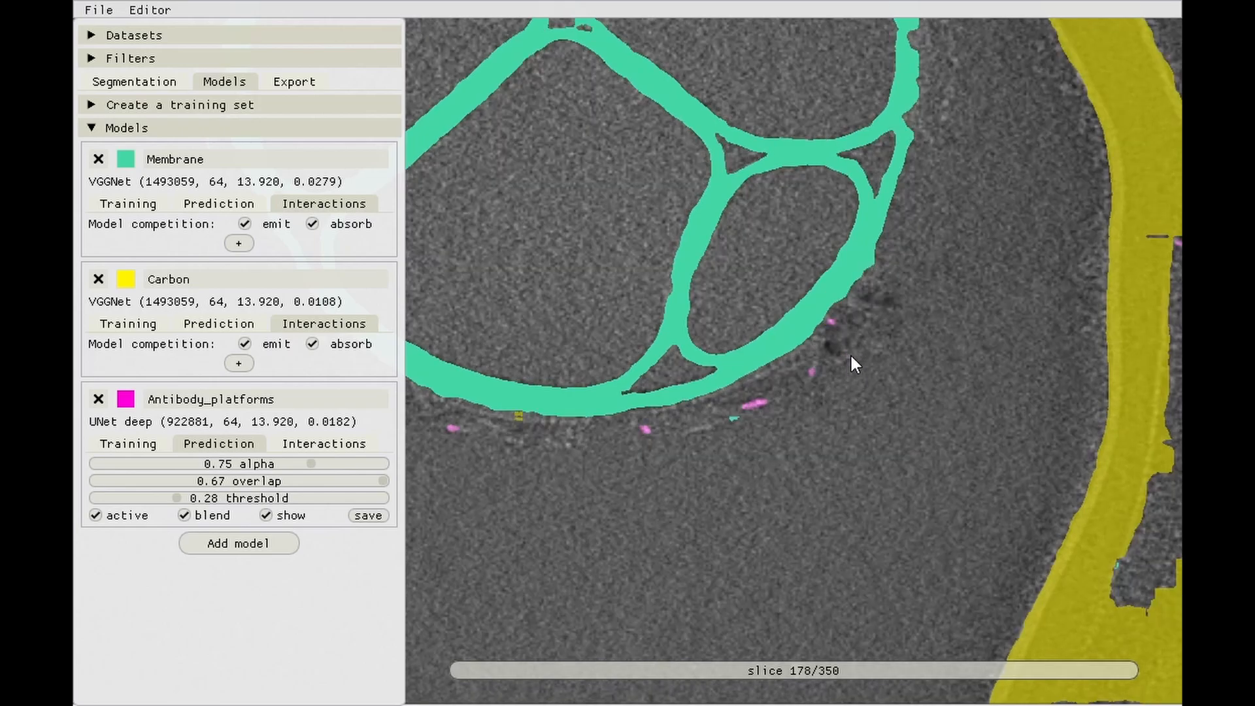
- Inspect the predictions around the whole membrane-bound compartment in slice 178, close up and in overview
left_click_drag(745, 390, 793, 390)
scroll(726, 366, "down", 3)
left_click_drag(723, 364, 793, 302)
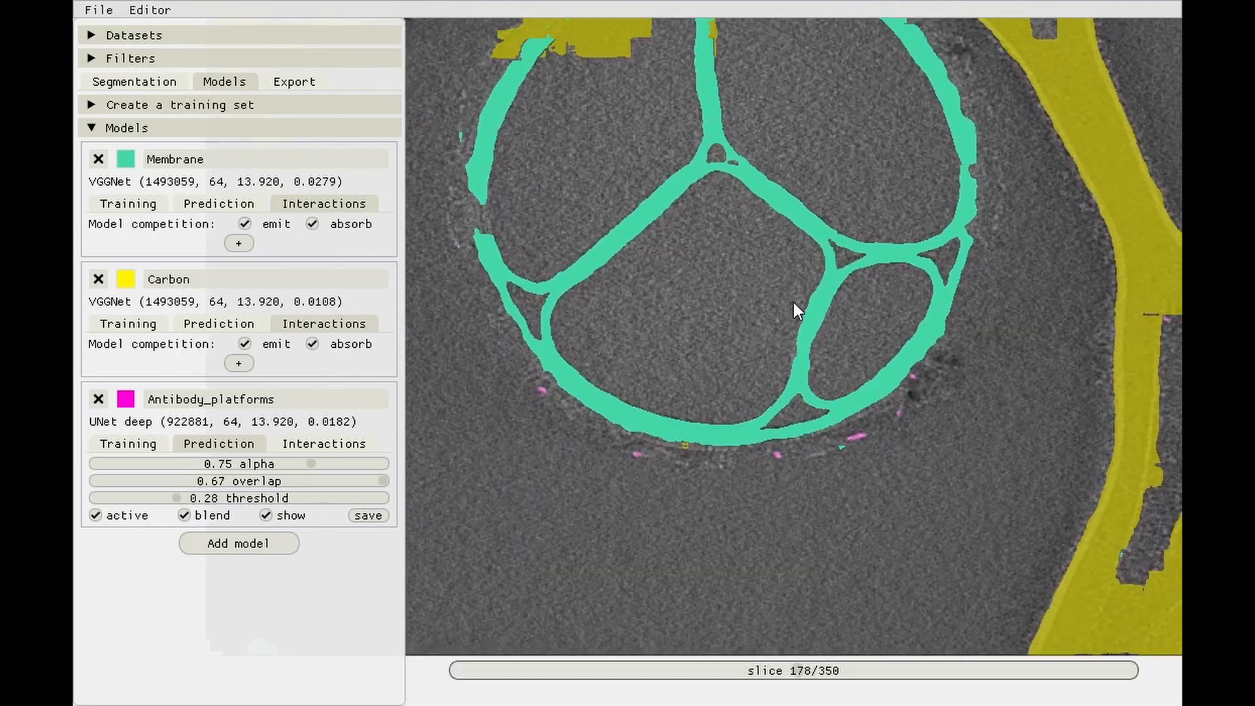
scroll(911, 417, "up", 3)
left_click_drag(714, 355, 913, 379)
left_click_drag(602, 374, 626, 401)
left_click_drag(616, 348, 617, 412)
scroll(650, 332, "down", 3)
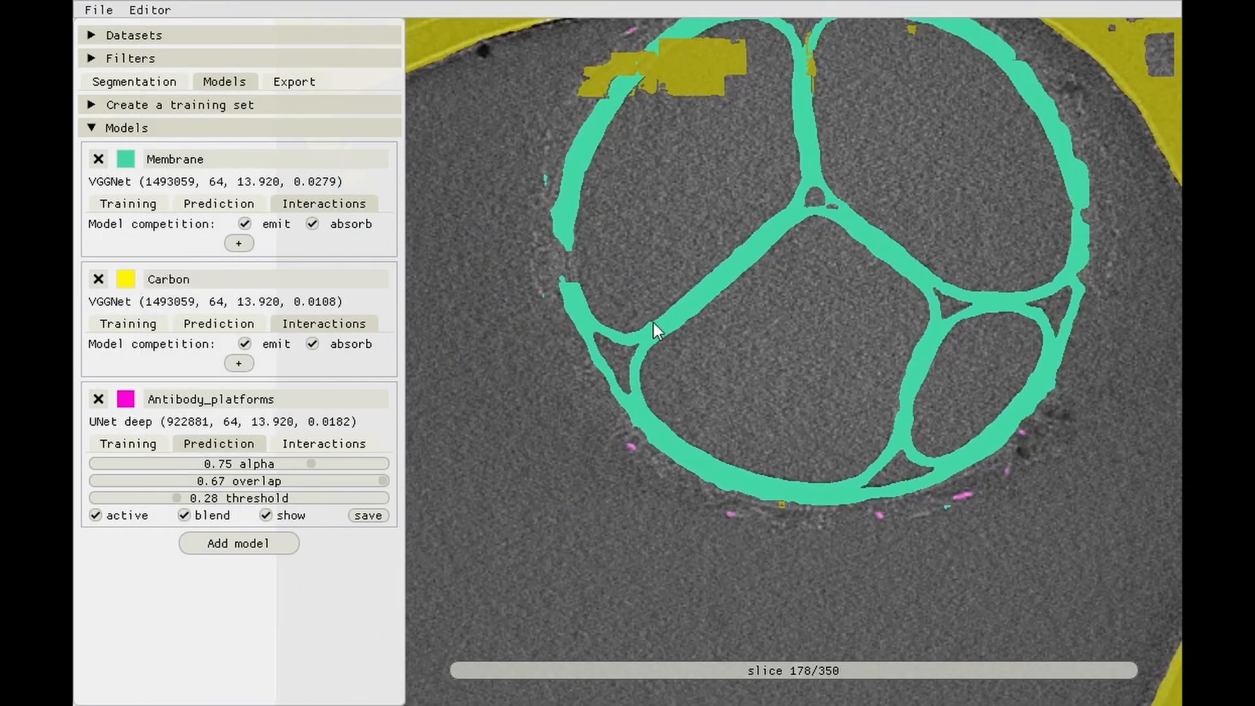
scroll(673, 331, "up", 2)
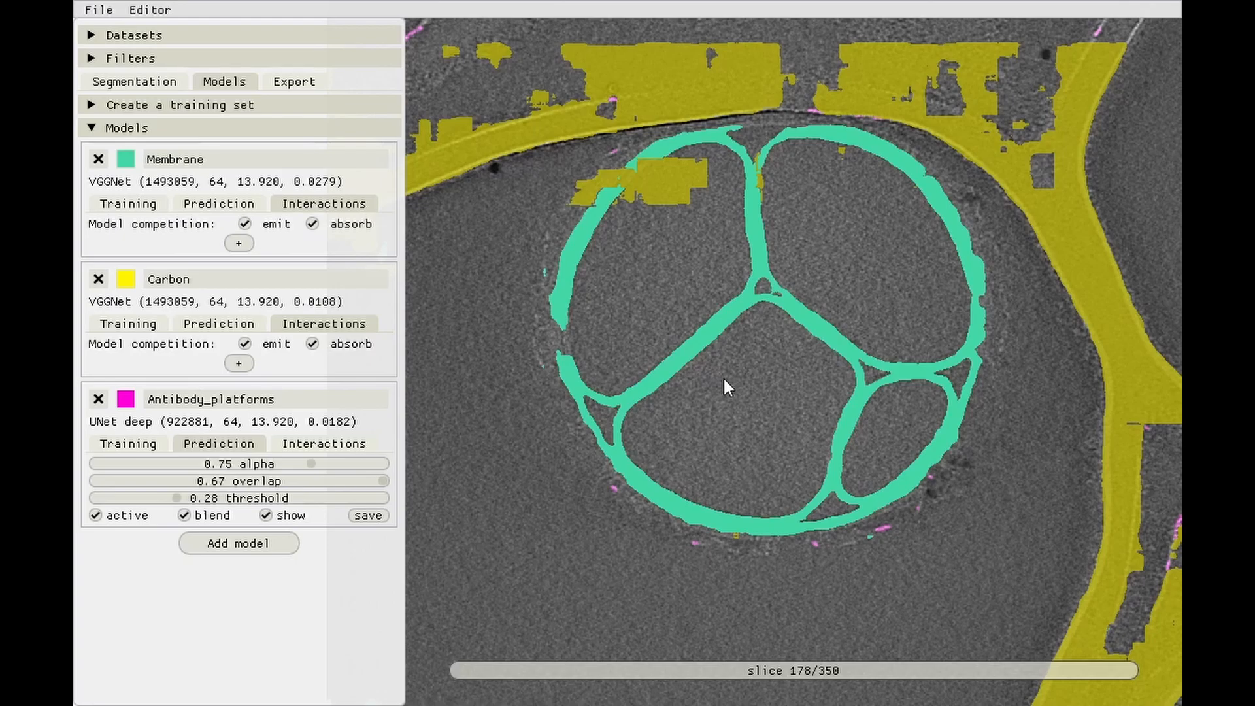
left_click_drag(775, 277, 704, 422)
left_click_drag(846, 257, 726, 246)
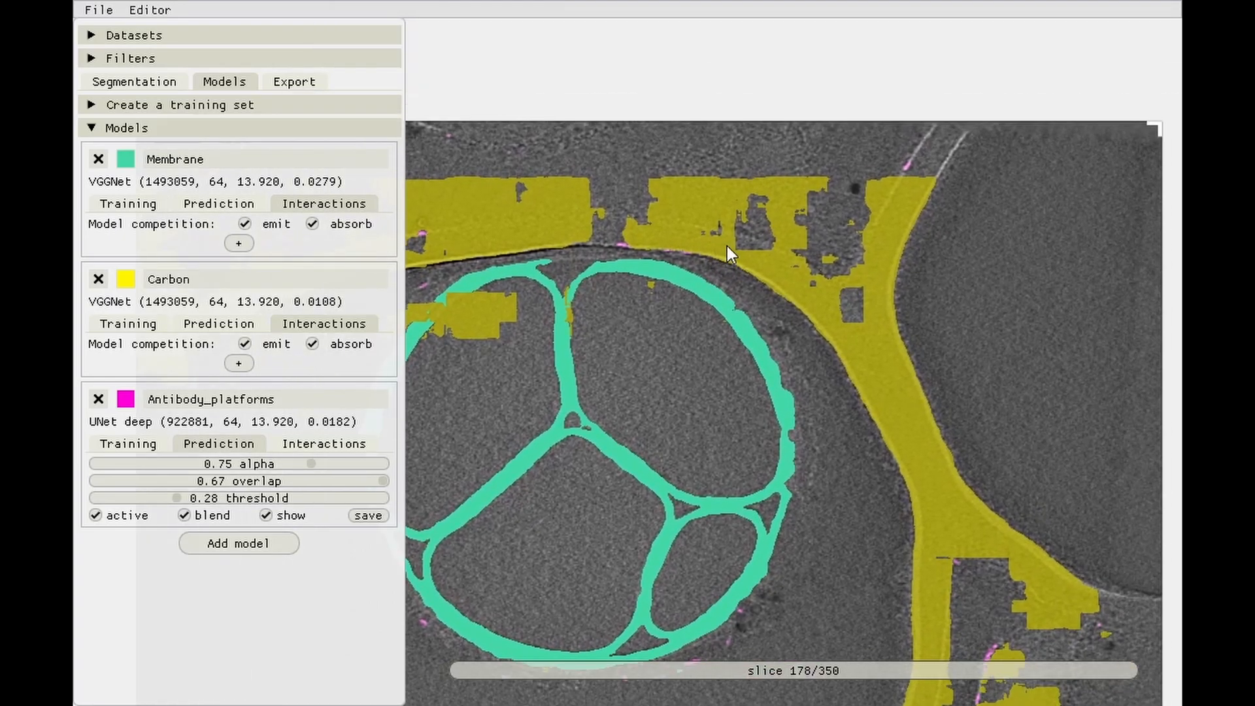
- Examine the Carbon and Antibody_platforms predictions along the carbon edge near the image's upper-right corner in slices 178 and 177
left_click_drag(938, 145, 825, 183)
scroll(825, 183, "up", 5)
left_click_drag(902, 122, 799, 294)
scroll(799, 294, "up", 5)
left_click_drag(890, 236, 744, 257)
scroll(744, 256, "up", 3)
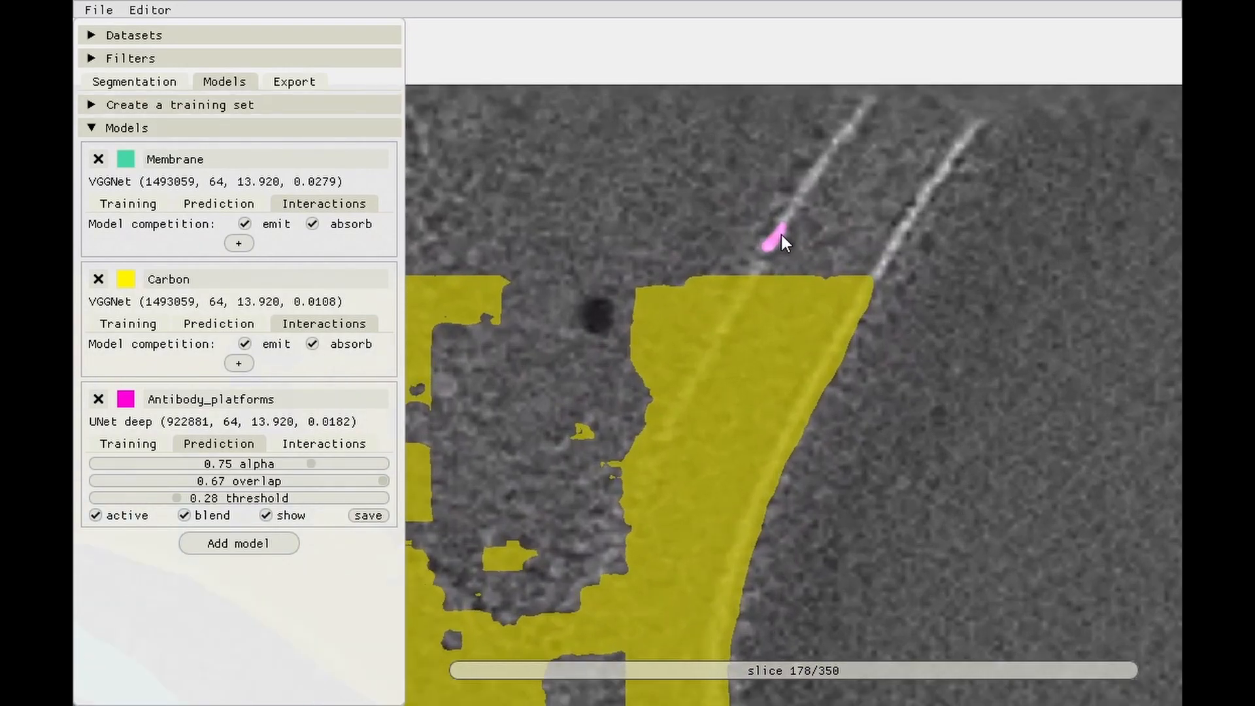
scroll(782, 234, "down", 1)
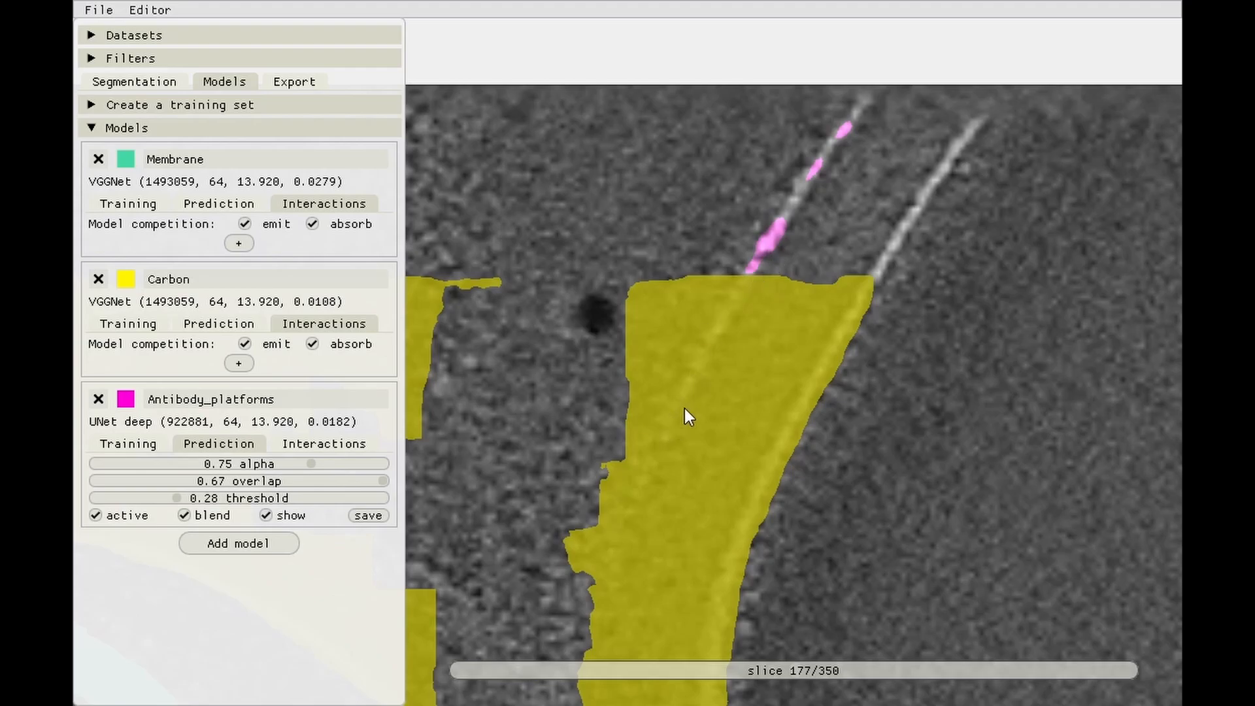
left_click_drag(661, 355, 712, 323)
left_click_drag(602, 338, 673, 283)
scroll(666, 368, "down", 3)
- Show the Carbon model's prediction settings and lower its threshold to 0.00
left_click(201, 323)
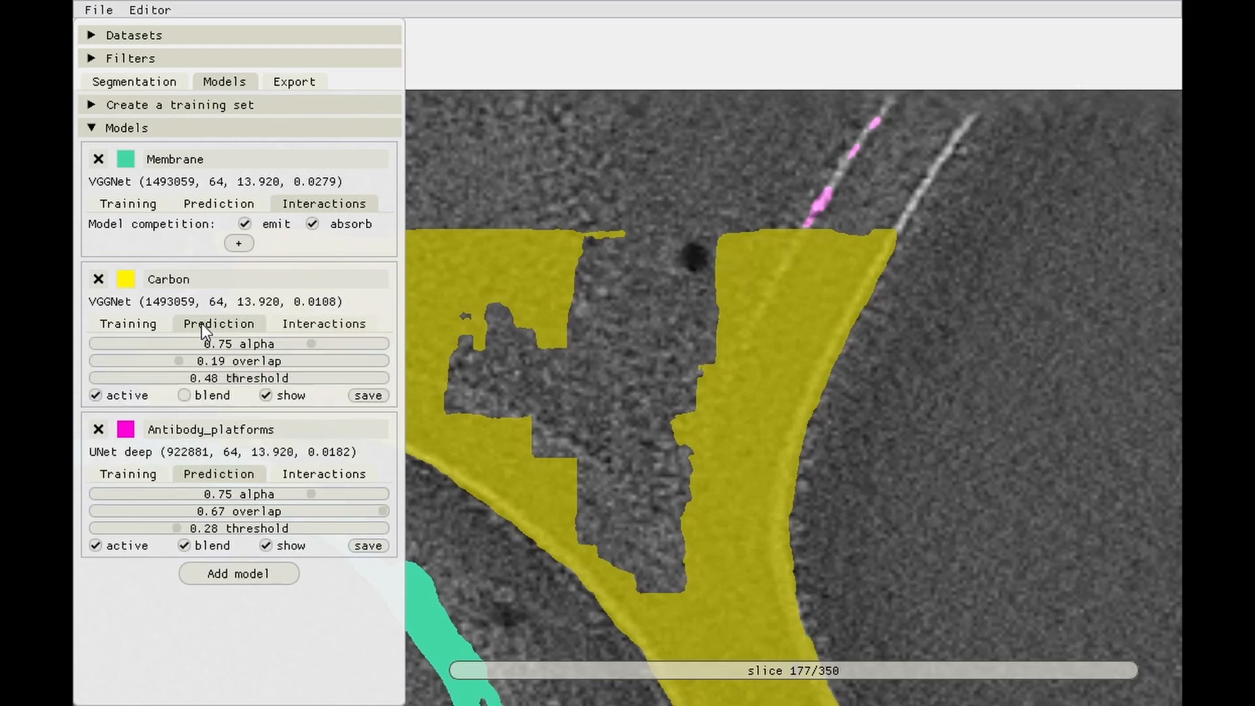
left_click_drag(211, 374, 92, 391)
left_click_drag(647, 366, 756, 339)
scroll(756, 338, "down", 10)
left_click_drag(653, 363, 782, 344)
scroll(809, 315, "up", 2)
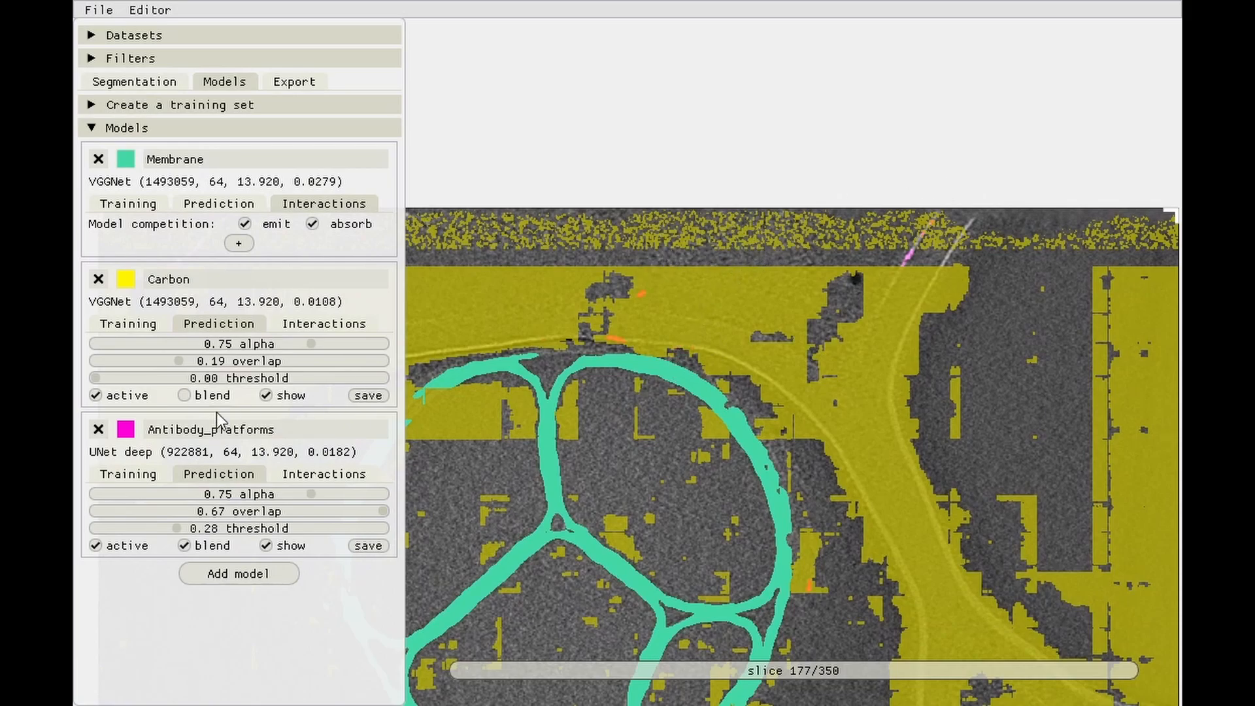
- Set the Carbon model's overlap to 0.67 and its threshold to 0.50
left_click_drag(217, 361, 460, 359)
left_click_drag(801, 458, 791, 435)
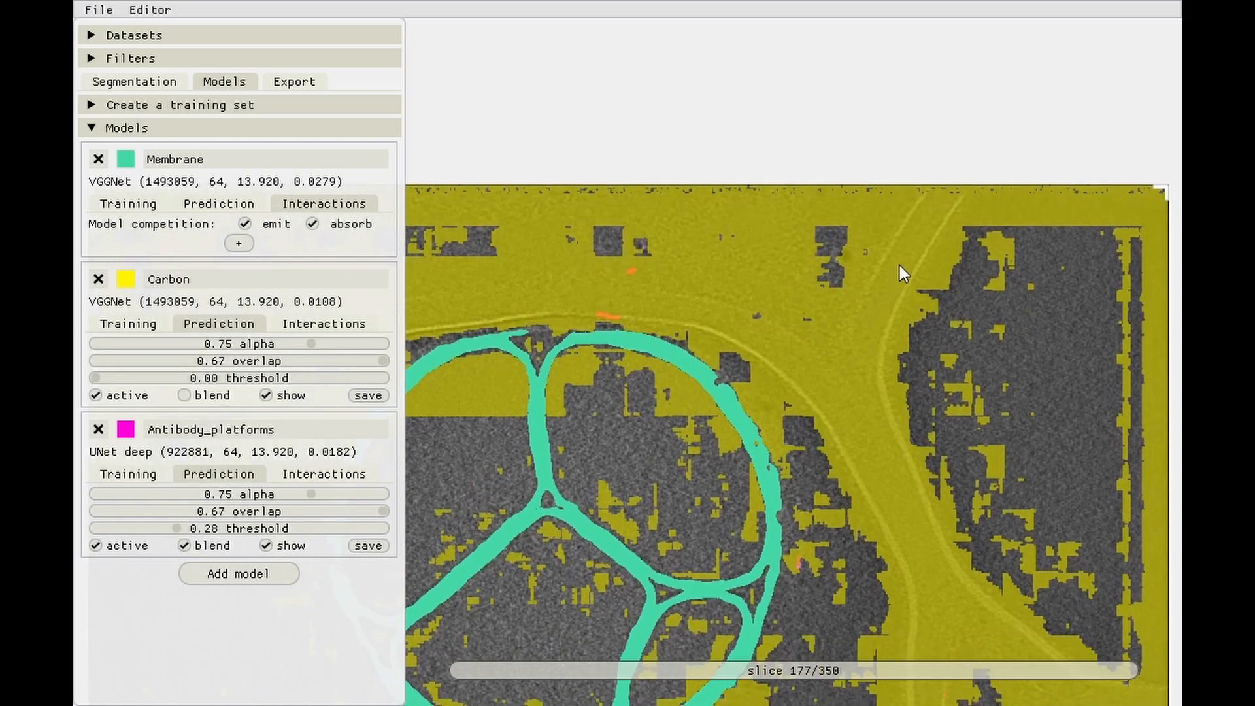
scroll(900, 264, "down", 3)
mouse_move(196, 379)
left_mouse_down()
mouse_move(188, 385)
mouse_move(221, 377)
left_mouse_up()
double_click(226, 374)
type("0.5")
key("Tab")
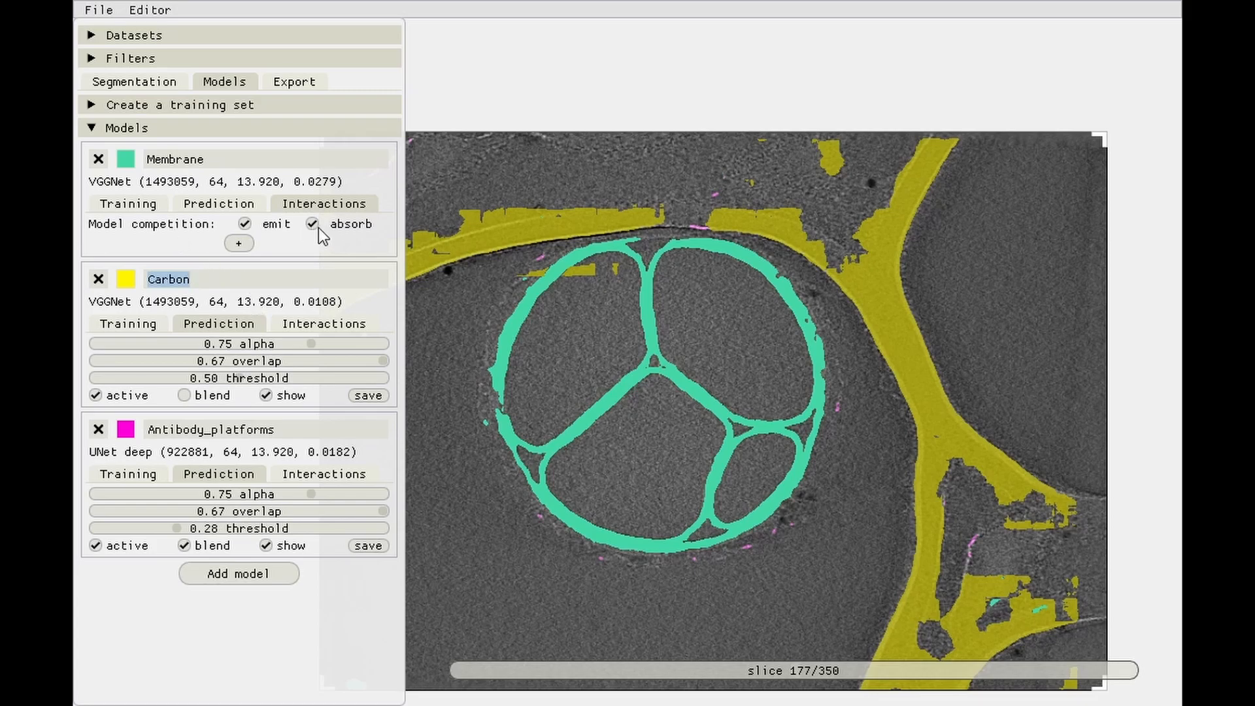
- Crop the processed region to the image's upper-right corner around the carbon edge
left_click(155, 242)
left_click_drag(915, 165, 818, 234)
scroll(832, 221, "up", 4)
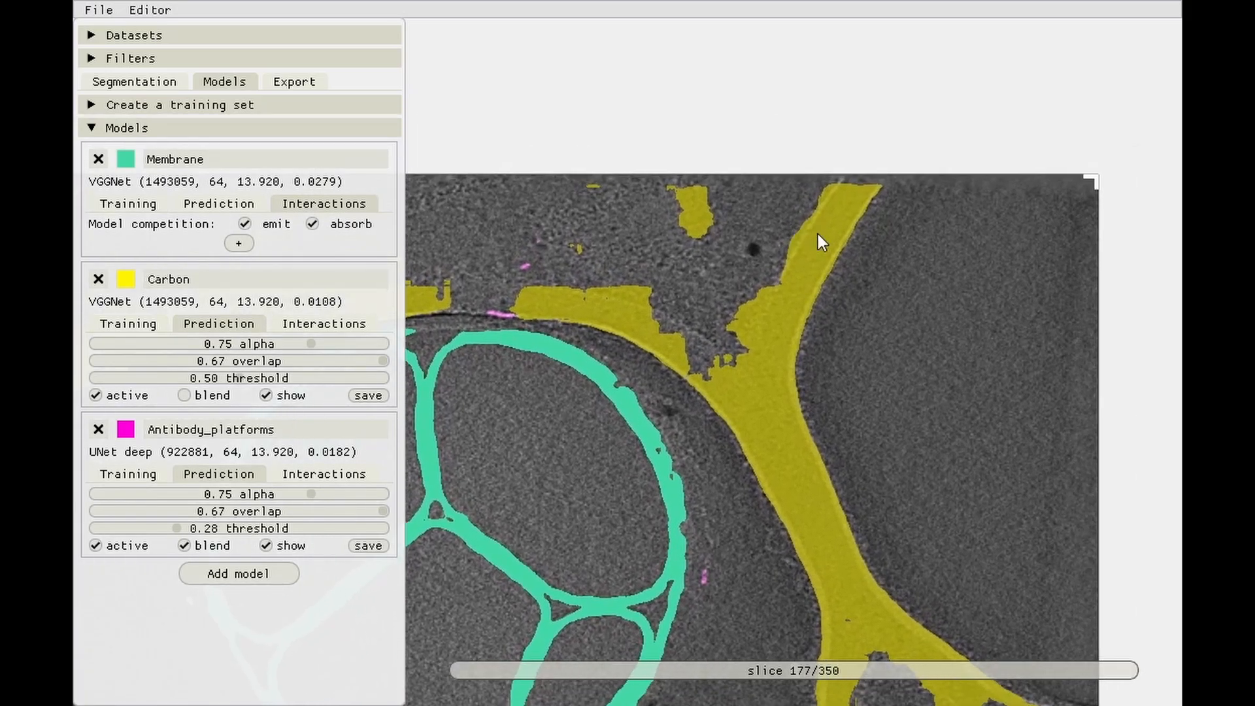
scroll(713, 425, "down", 6)
scroll(712, 425, "down", 2)
left_click_drag(467, 510, 652, 347)
left_click_drag(528, 465, 814, 210)
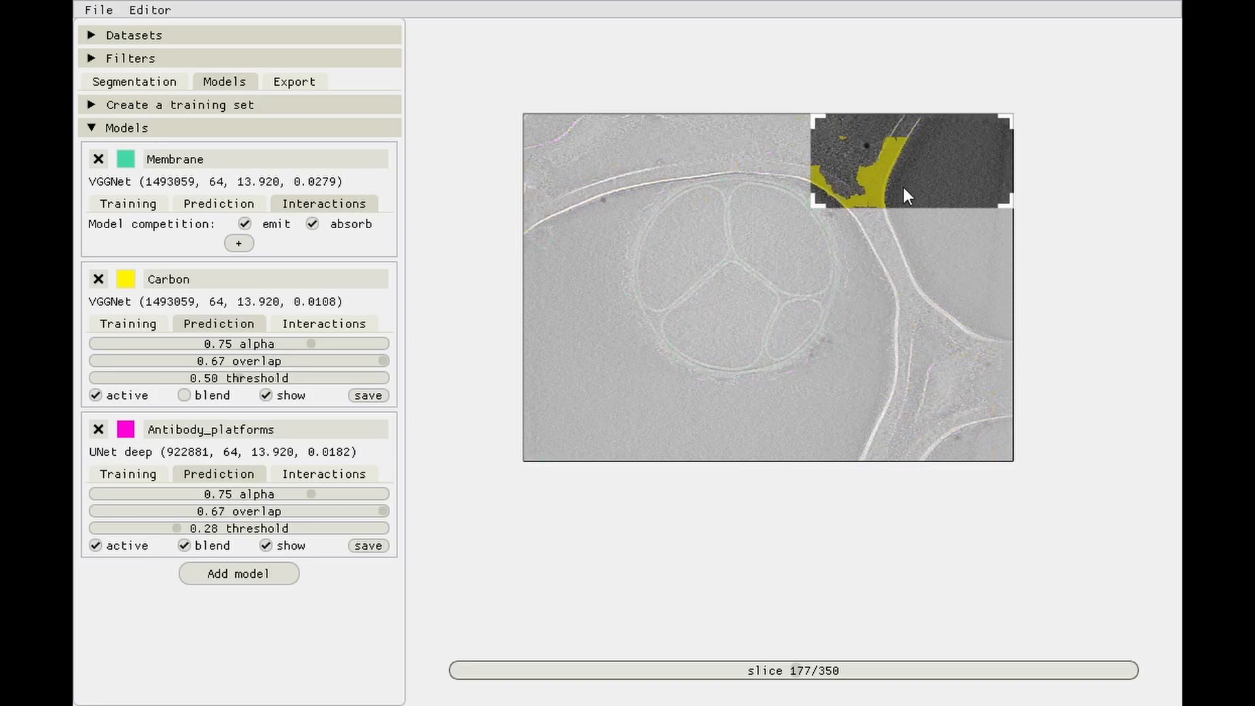
- Set the Carbon model's overlap to 0.00 and its threshold to 0.31 for the cropped region
left_click_drag(903, 189, 728, 374)
scroll(857, 367, "up", 5)
scroll(792, 363, "up", 2)
left_click_drag(822, 351, 740, 356)
left_click_drag(238, 361, 91, 370)
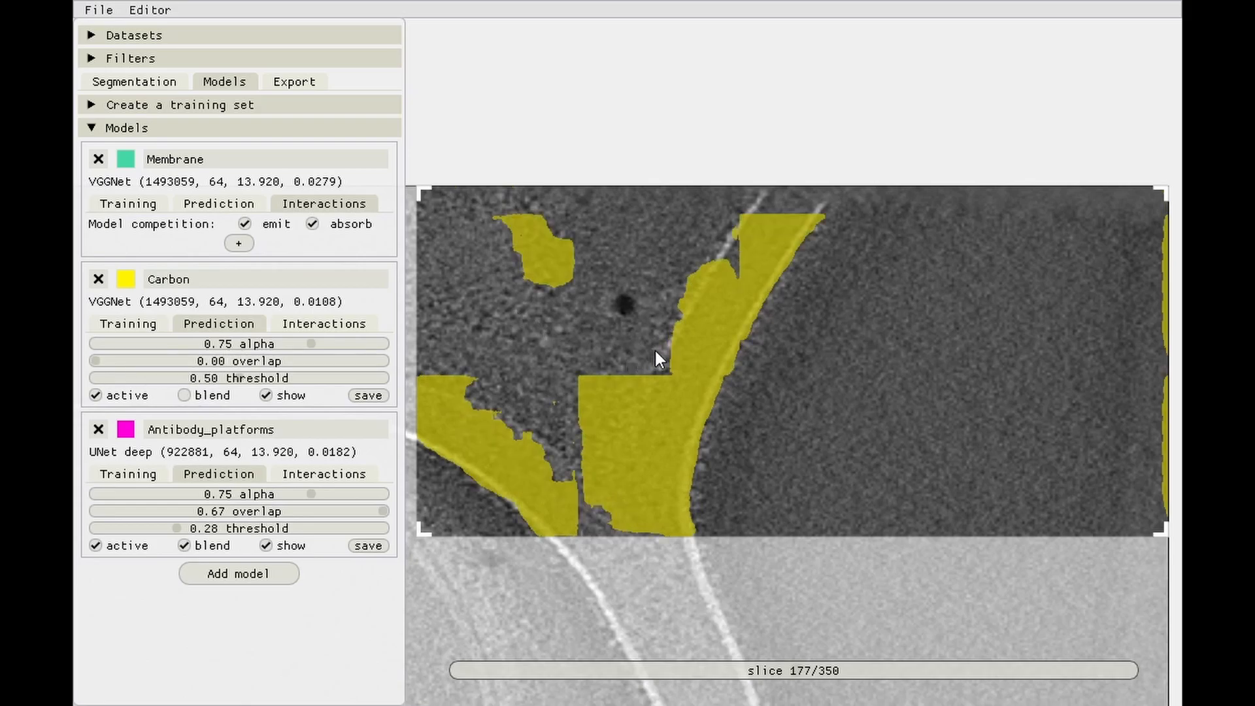
left_click_drag(191, 378, 183, 378)
- Lower the Antibody_platforms threshold to 0.07 and raise the Carbon model's overlap to 0.67
left_click_drag(178, 528, 115, 531)
left_click_drag(737, 355, 830, 277)
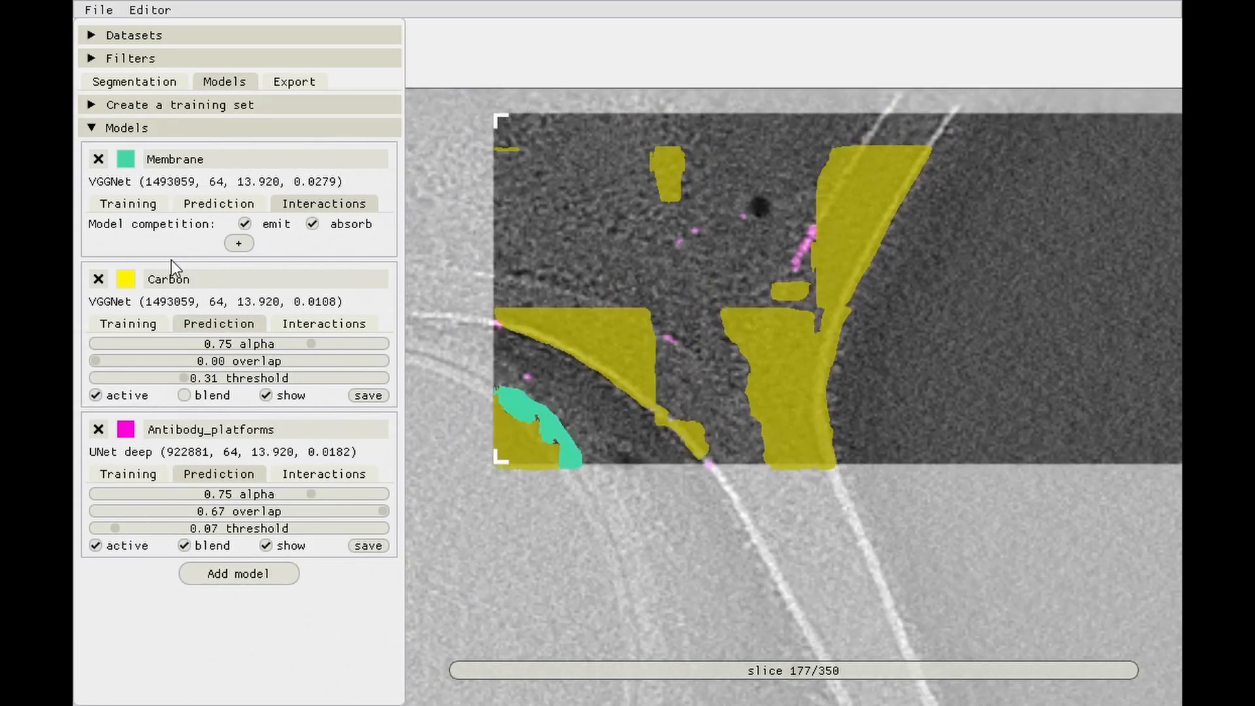
left_click_drag(214, 362, 390, 360)
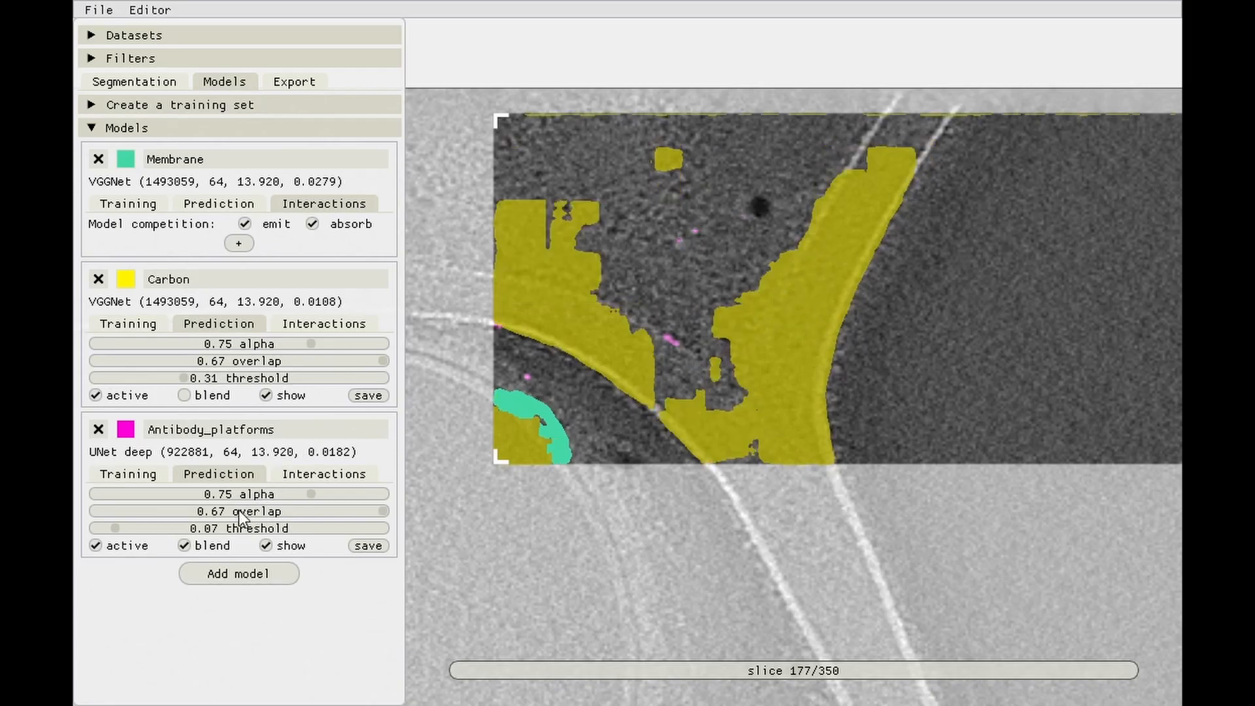
- Show the Membrane model's prediction settings and set its overlap to 0.67
left_click(246, 207)
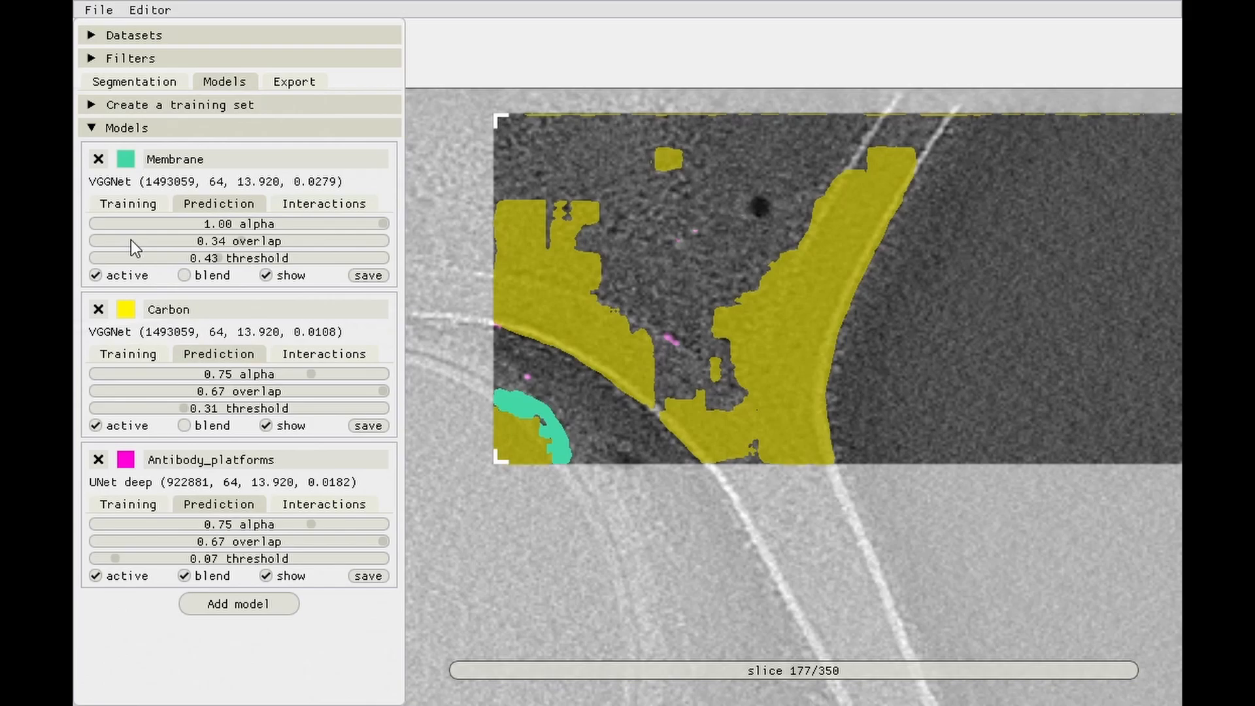
left_click_drag(130, 241, 985, 274)
scroll(767, 294, "down", 4)
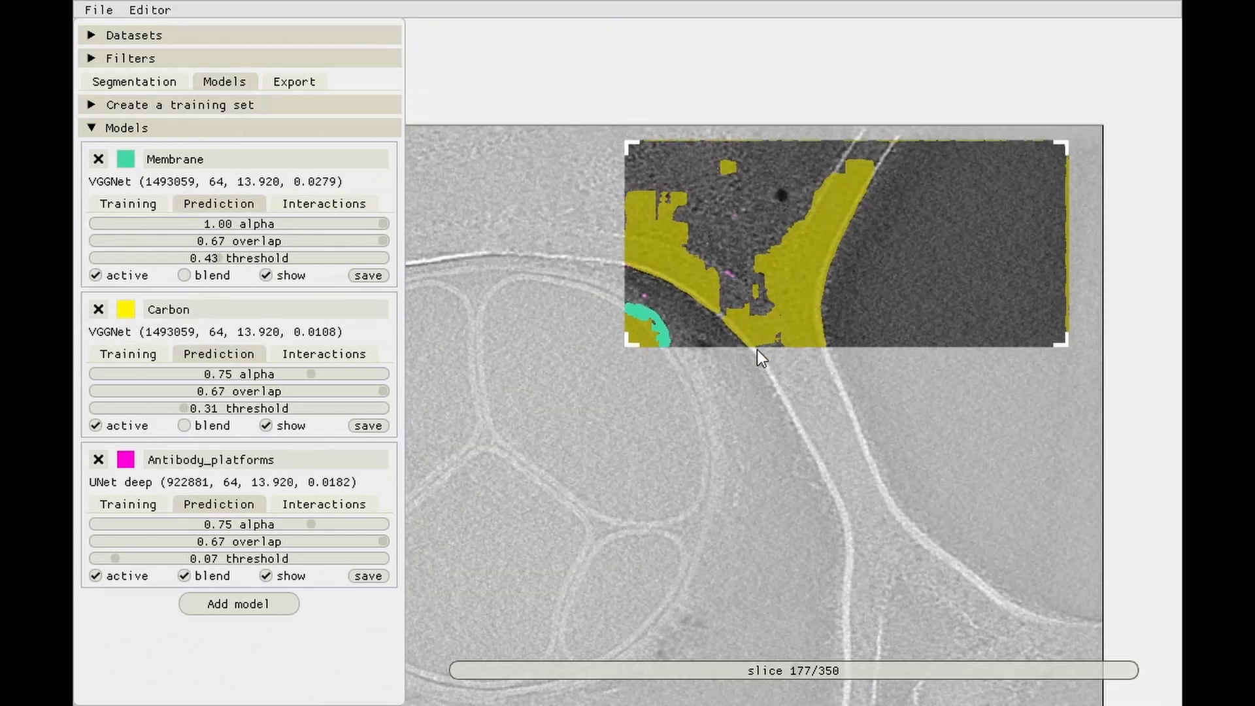
- Raise the Antibody_platforms prediction threshold to 0.45
left_click_drag(668, 308, 725, 333)
scroll(813, 311, "up", 5)
scroll(813, 311, "up", 4)
left_click_drag(883, 131, 708, 283)
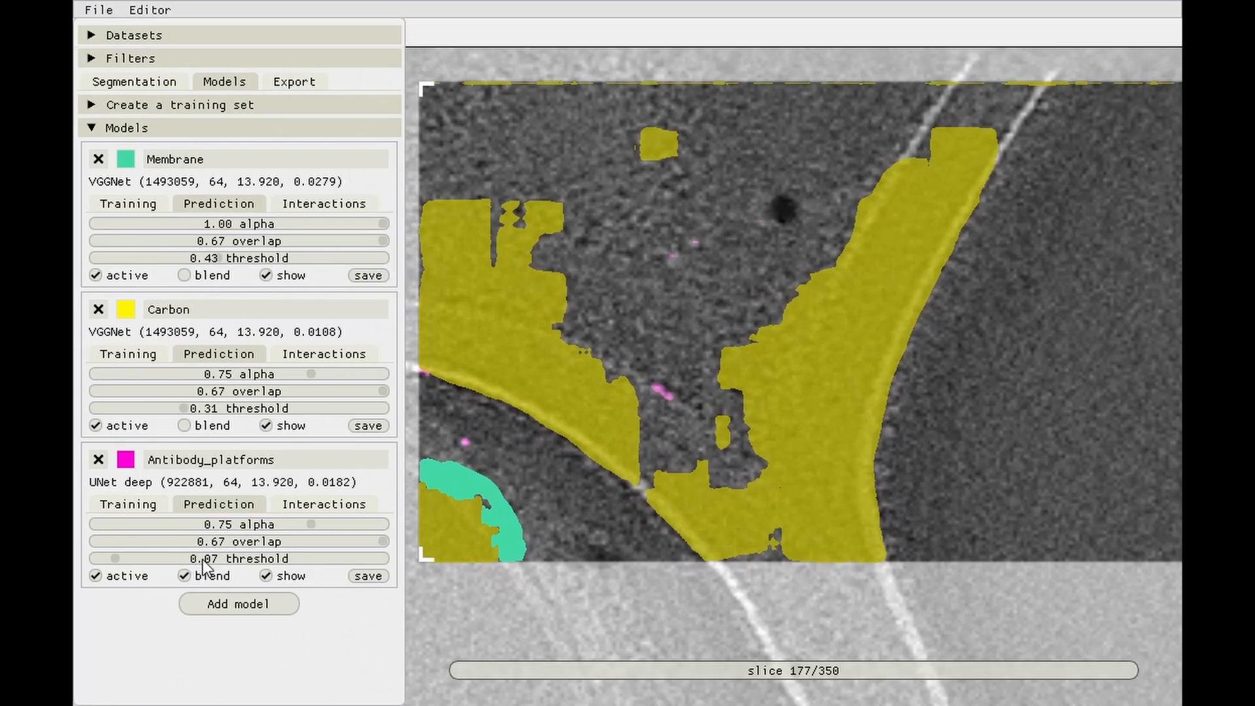
left_click_drag(116, 555, 202, 560)
scroll(683, 340, "down", 4)
scroll(660, 334, "down", 3)
- Expand the filter settings and switch cropping off and on again to reset the crop to the full image
left_click(163, 58)
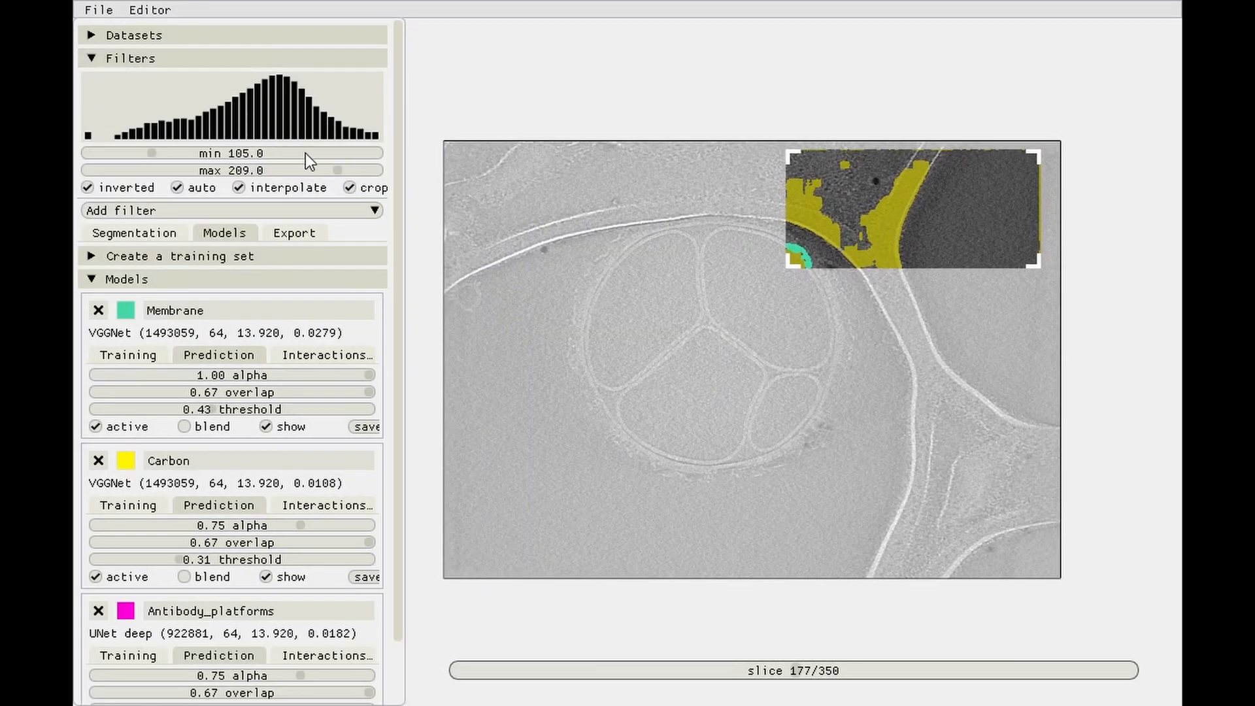
left_click(347, 188)
left_click(346, 188)
left_click_drag(623, 369, 630, 349)
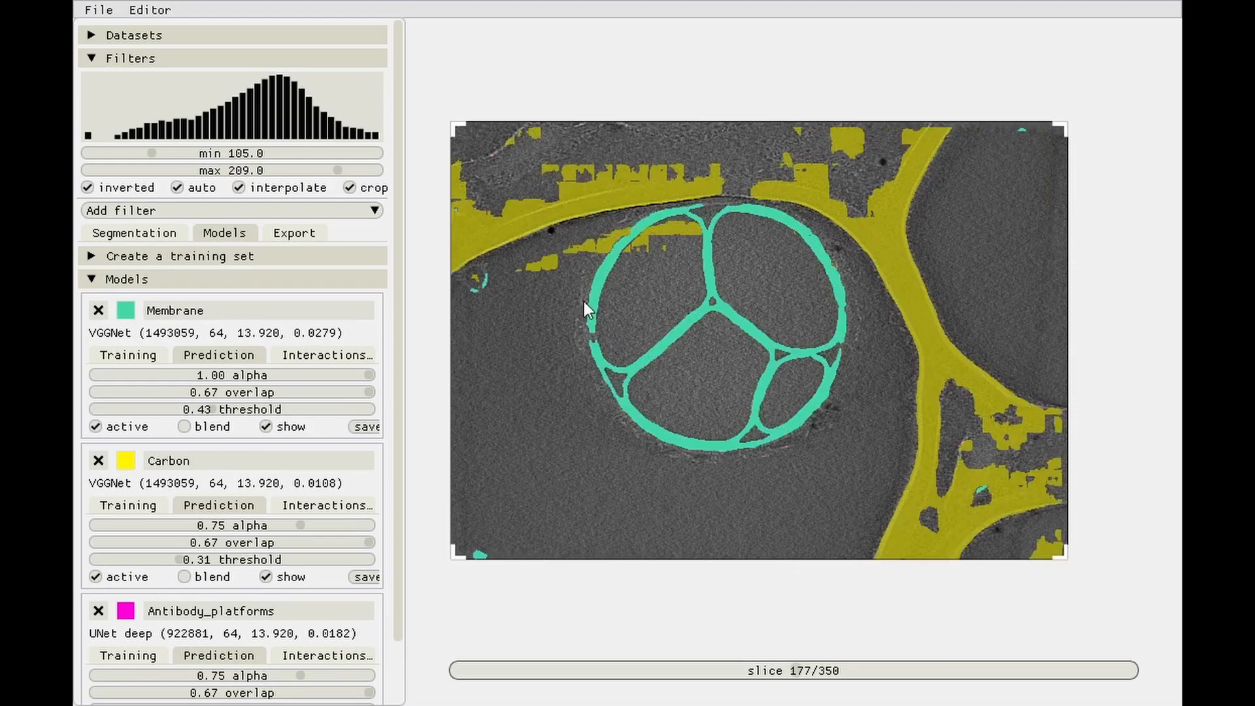
- Set the Antibody_platforms prediction alpha to 1.00
scroll(396, 489, "down", 3)
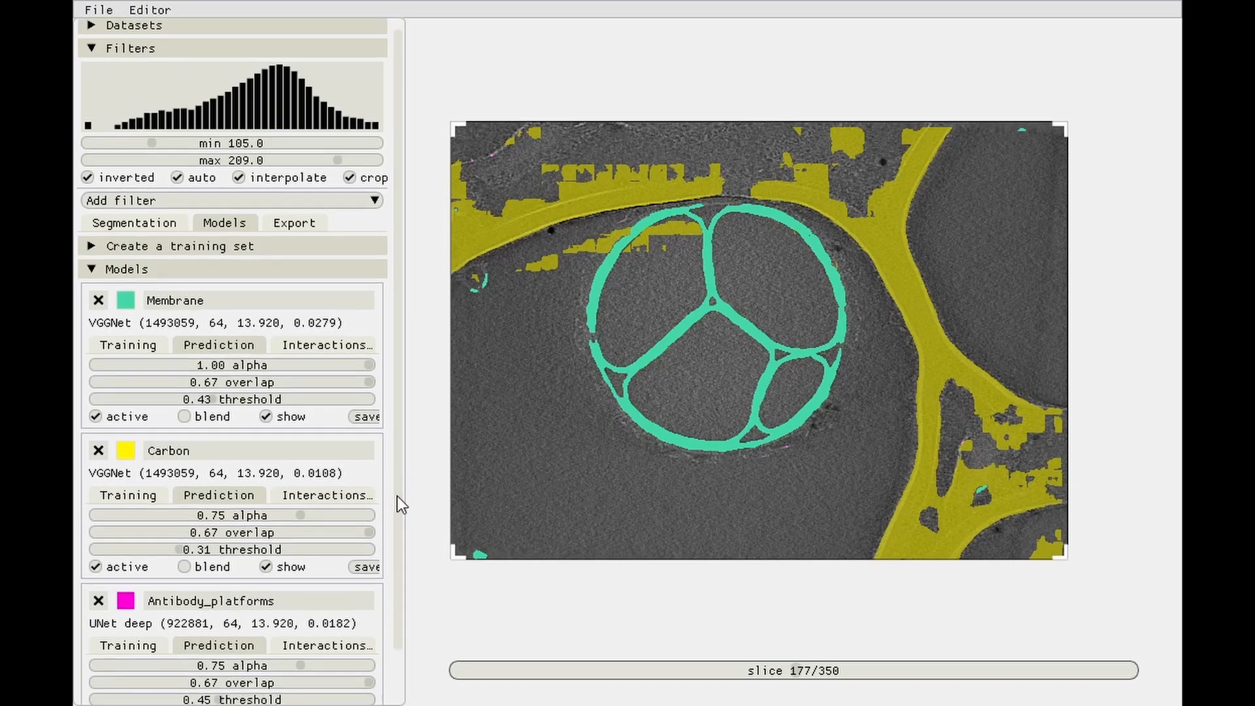
left_click_drag(300, 609, 446, 607)
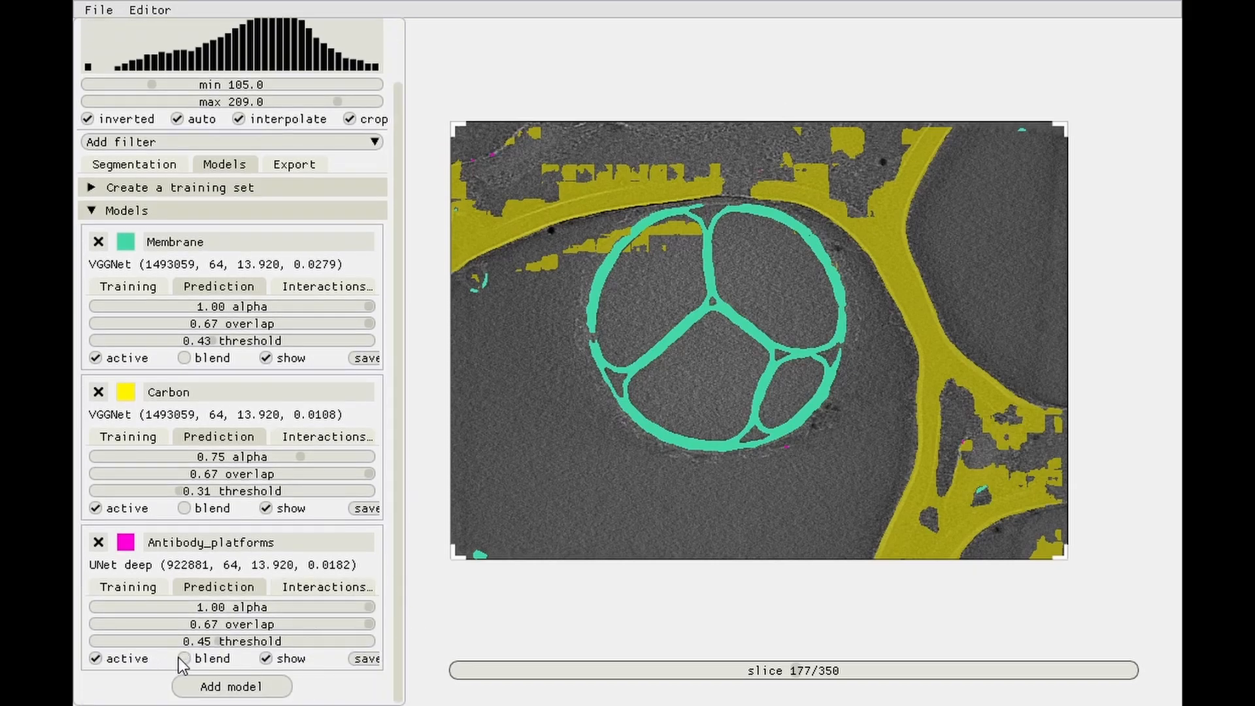
- Lower the Antibody_platforms prediction threshold to 0.26 and crop the slice to the region around the large round cell
left_click_drag(199, 644, 167, 653)
left_click_drag(461, 127, 540, 162)
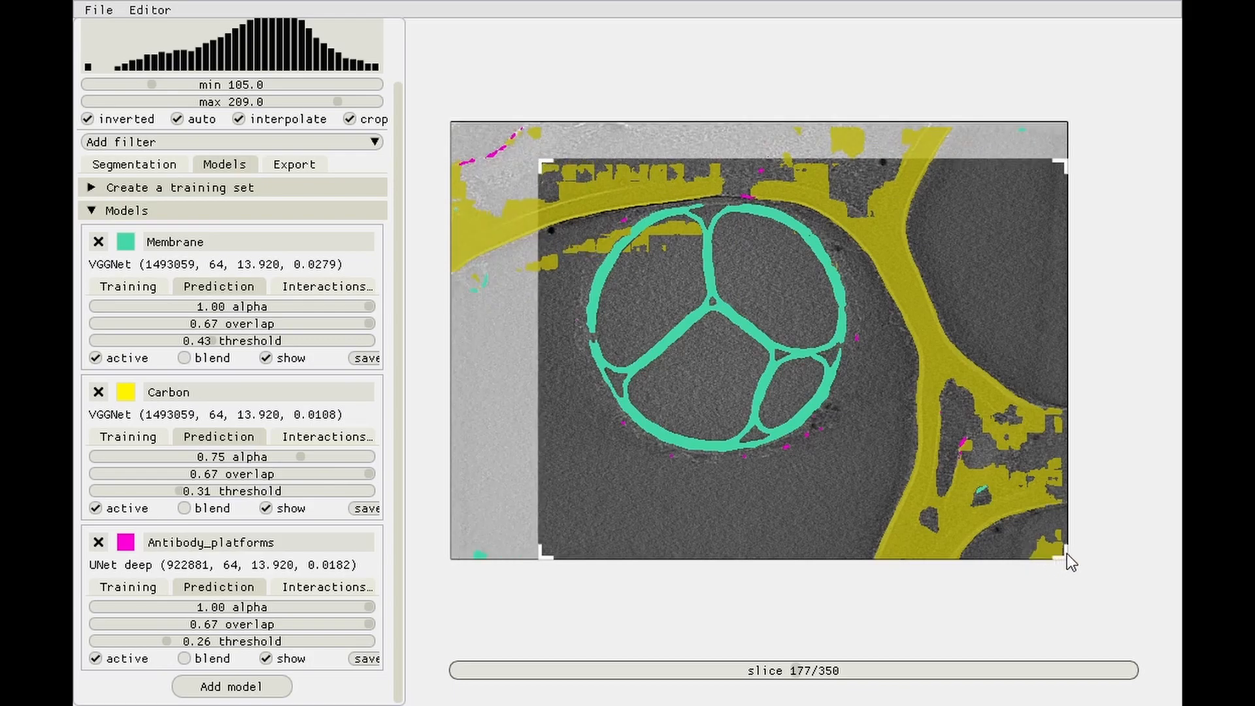
left_click_drag(1065, 559, 885, 511)
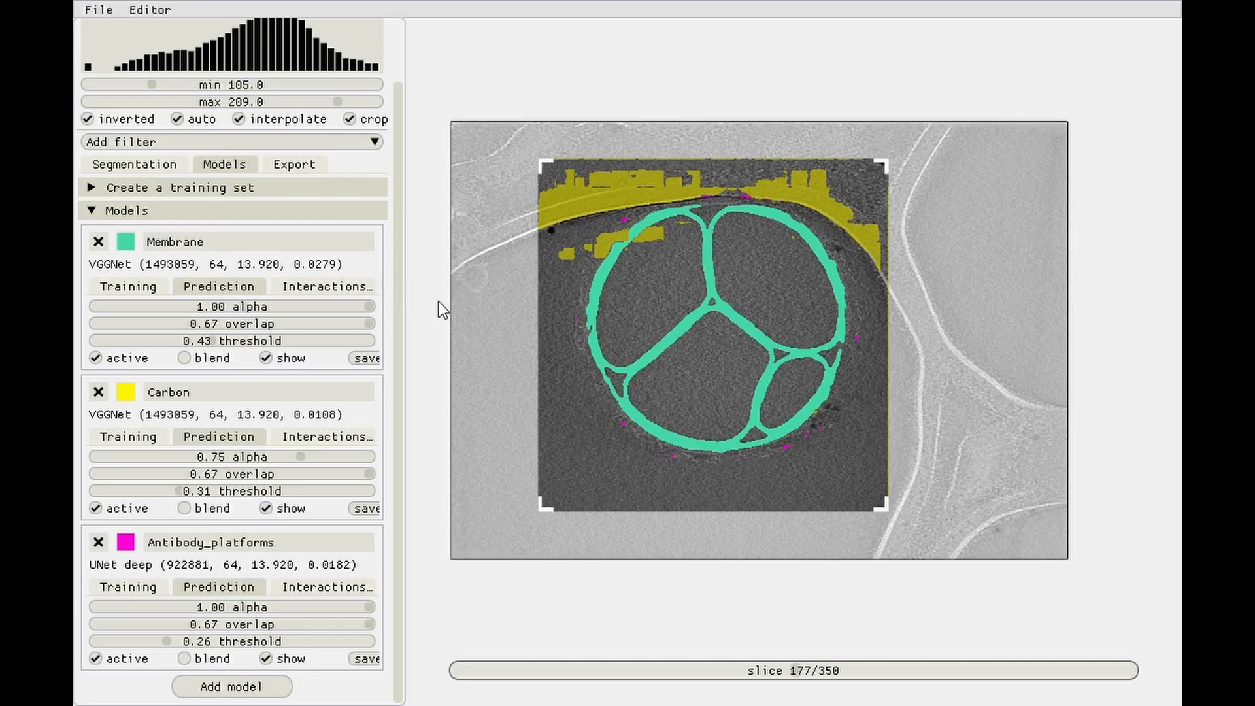
- Show the dataset list and inspect its 046_corrected_rec entry
scroll(400, 270, "up", 2)
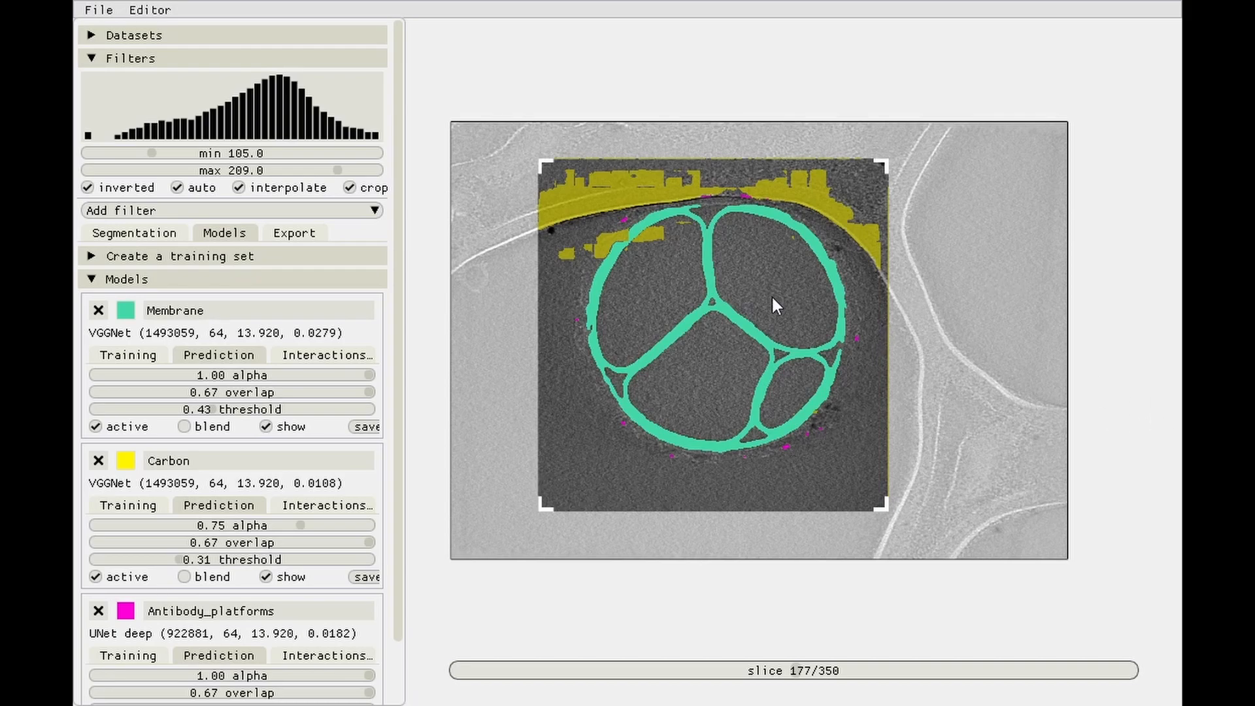
left_click(92, 37)
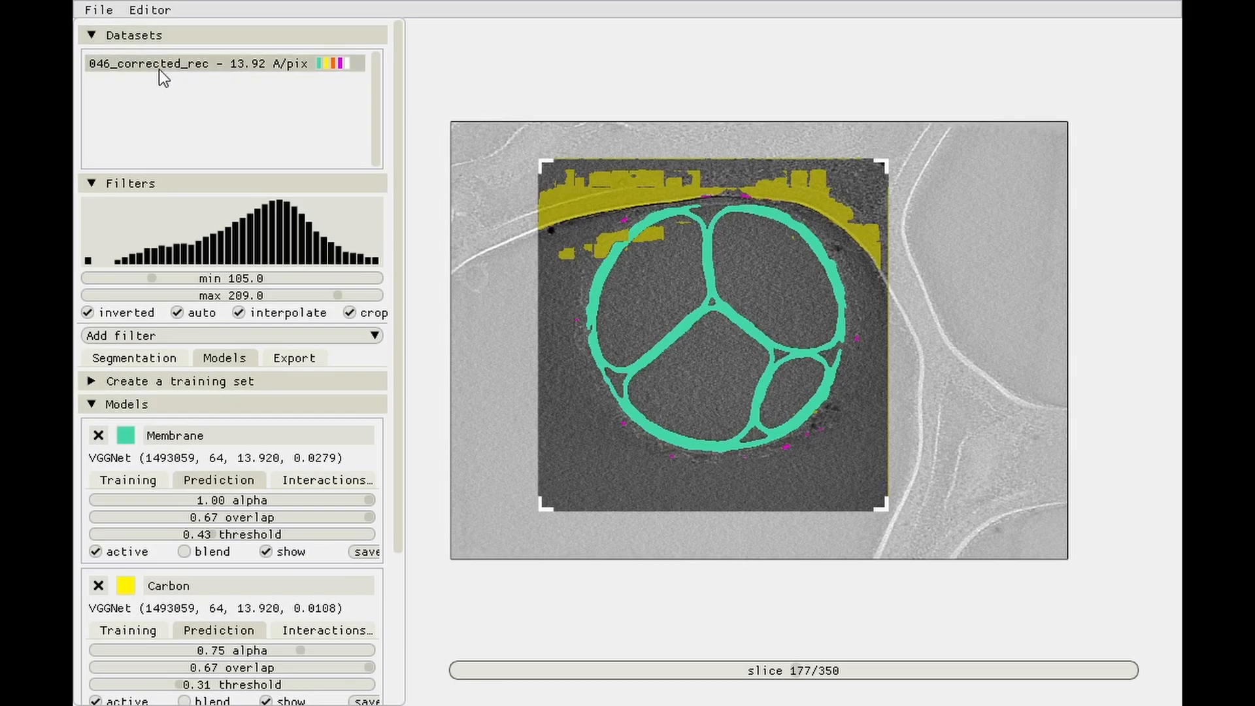
mouse_move(124, 62)
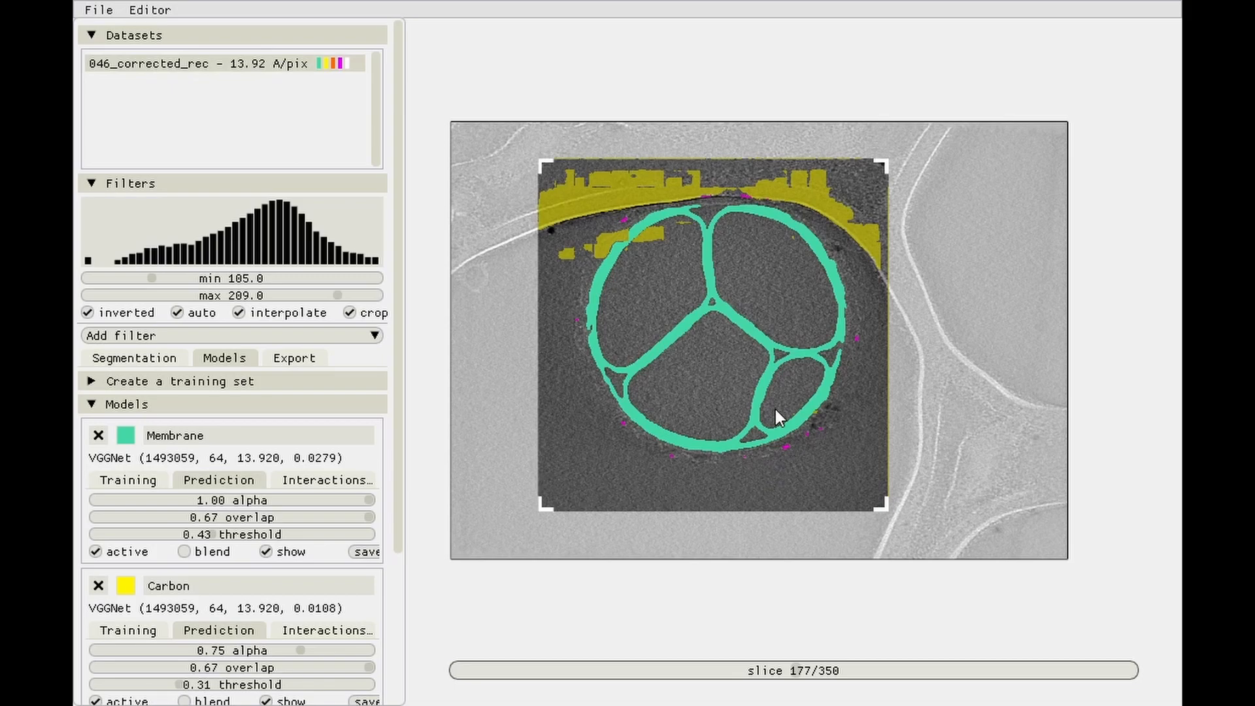
- Move the crop region to the slice's upper-right area, narrow it to the right-hand strip, and expand it over the full slice
left_click_drag(883, 161, 1109, 107)
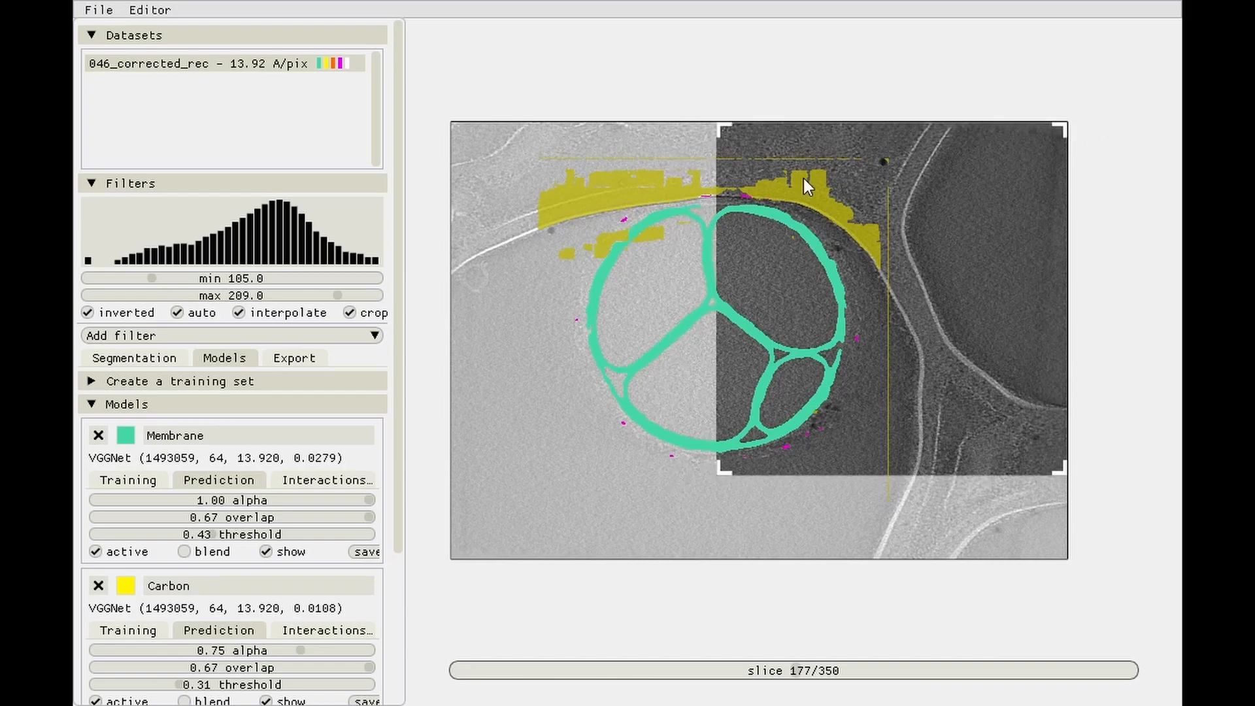
left_click_drag(723, 470, 894, 661)
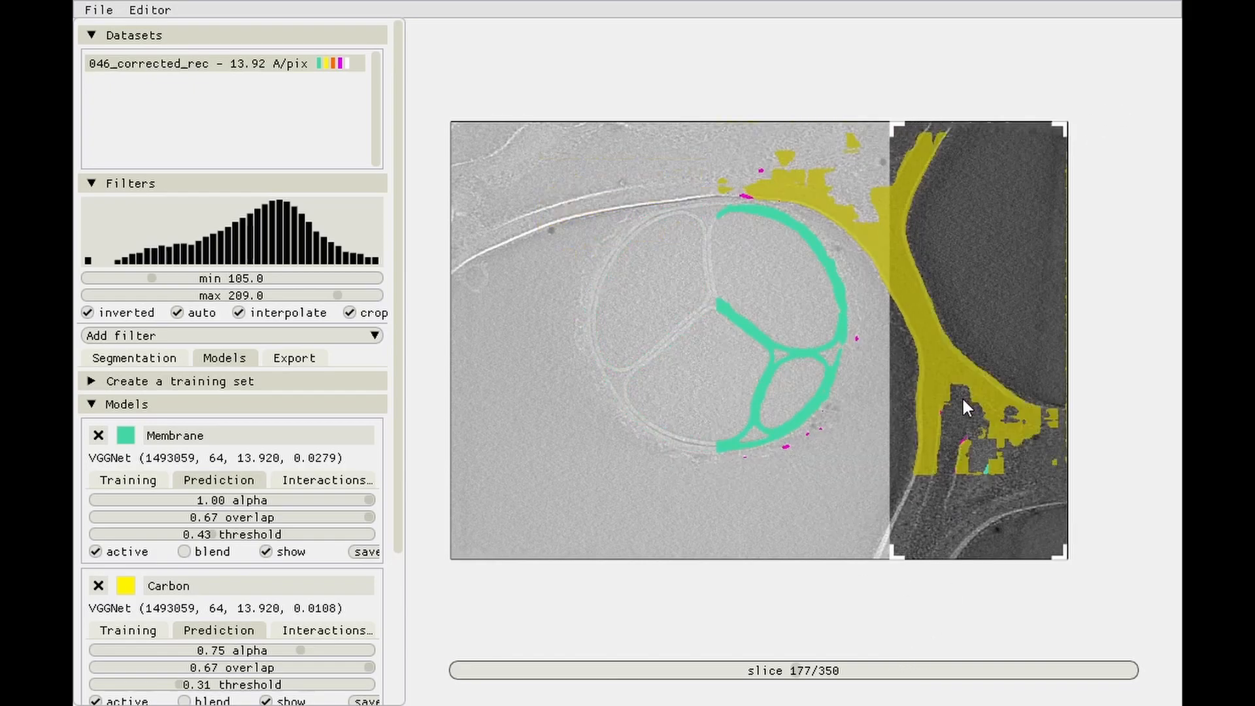
left_click_drag(904, 562, 450, 684)
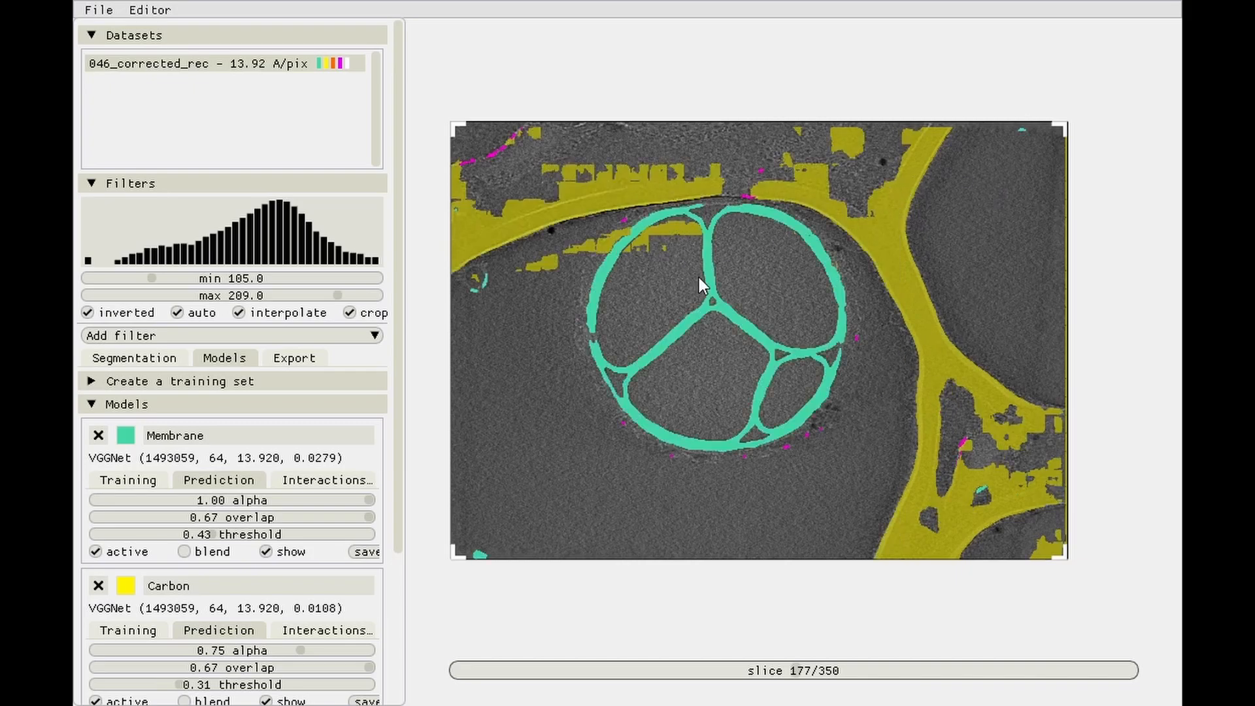
- Crop to a small area in the slice's upper-left corner and check its segmentation on slices 173 to 176
left_click_drag(1066, 566, 481, 222)
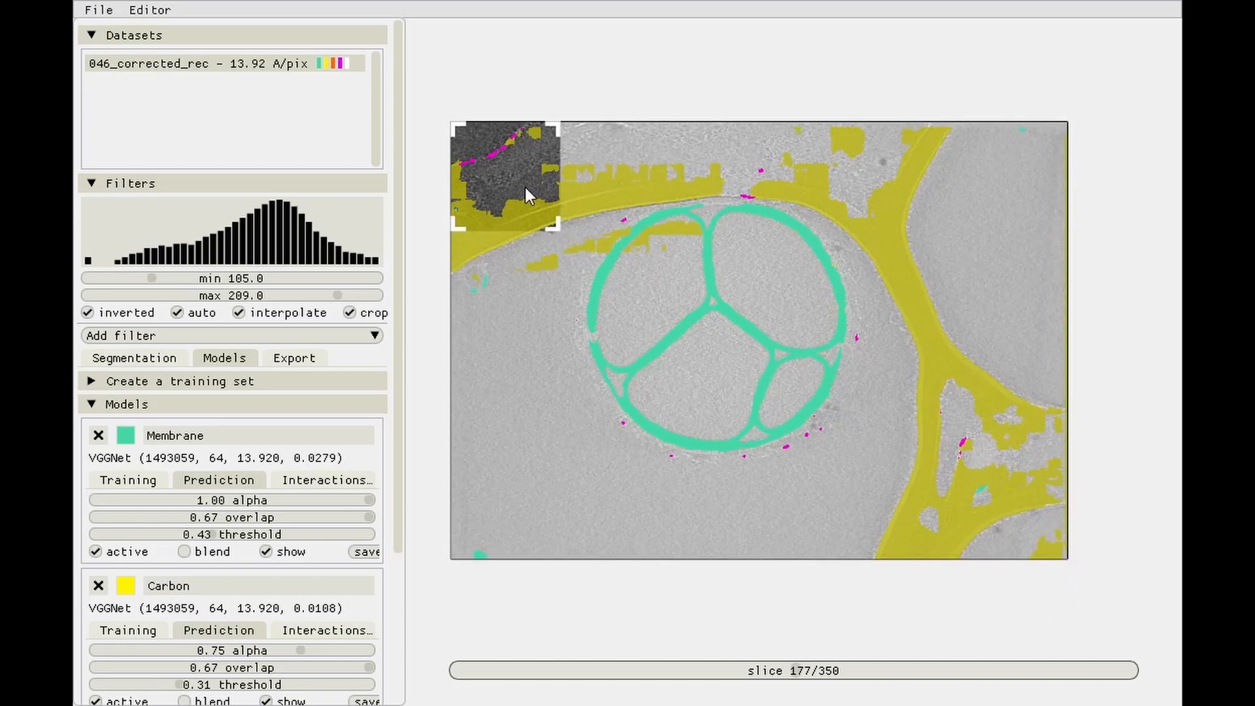
scroll(493, 156, "down", 4)
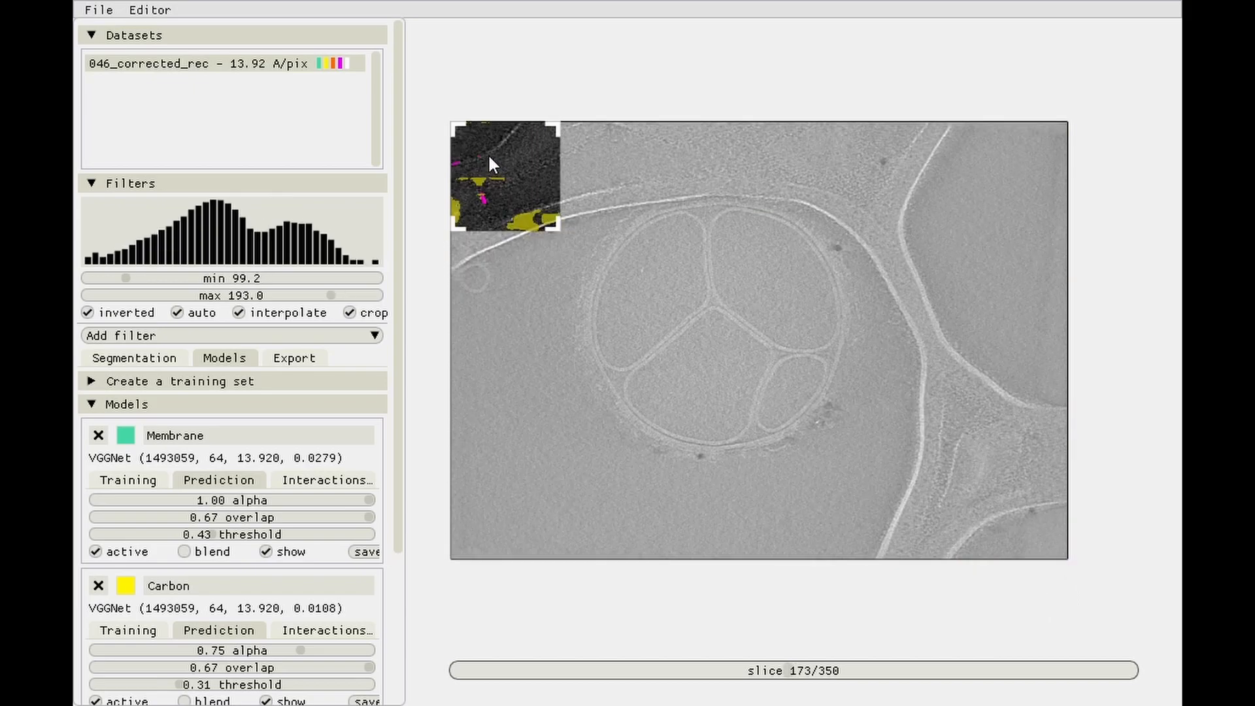
scroll(509, 166, "up", 3)
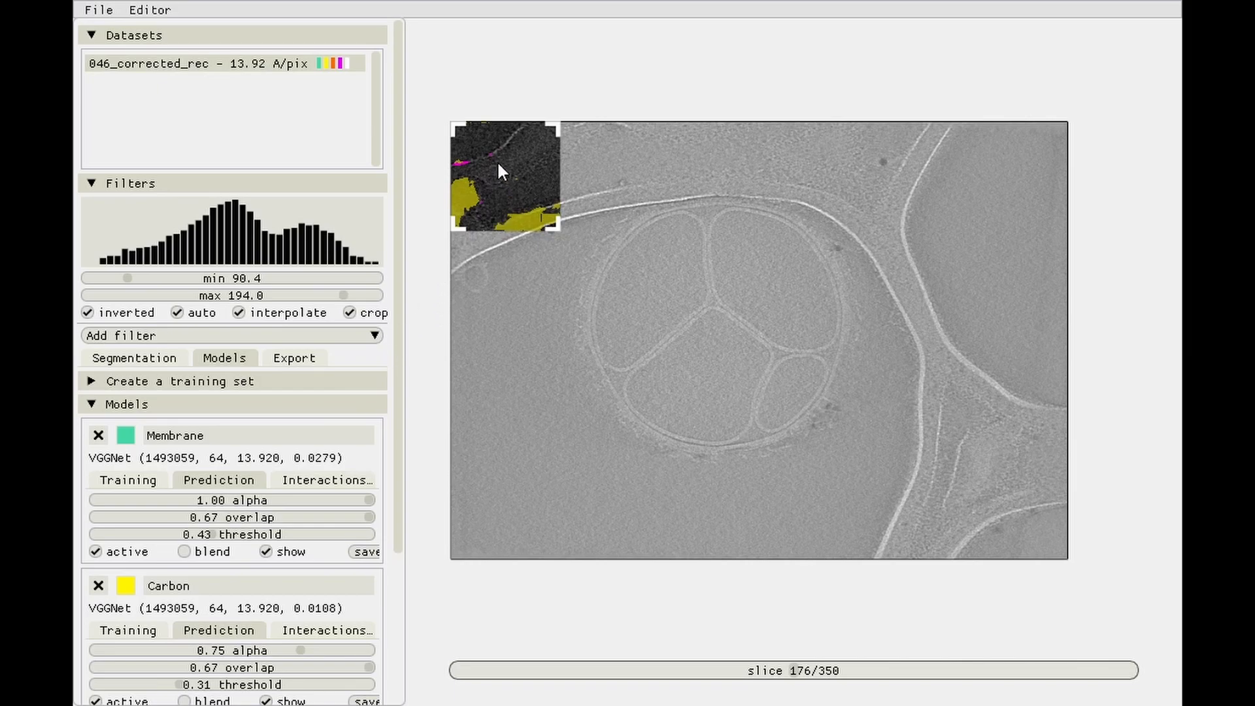
- Move and enlarge the crop region around the round cell and extend its upper-left corner to include more of the area above
left_click_drag(534, 203, 900, 483)
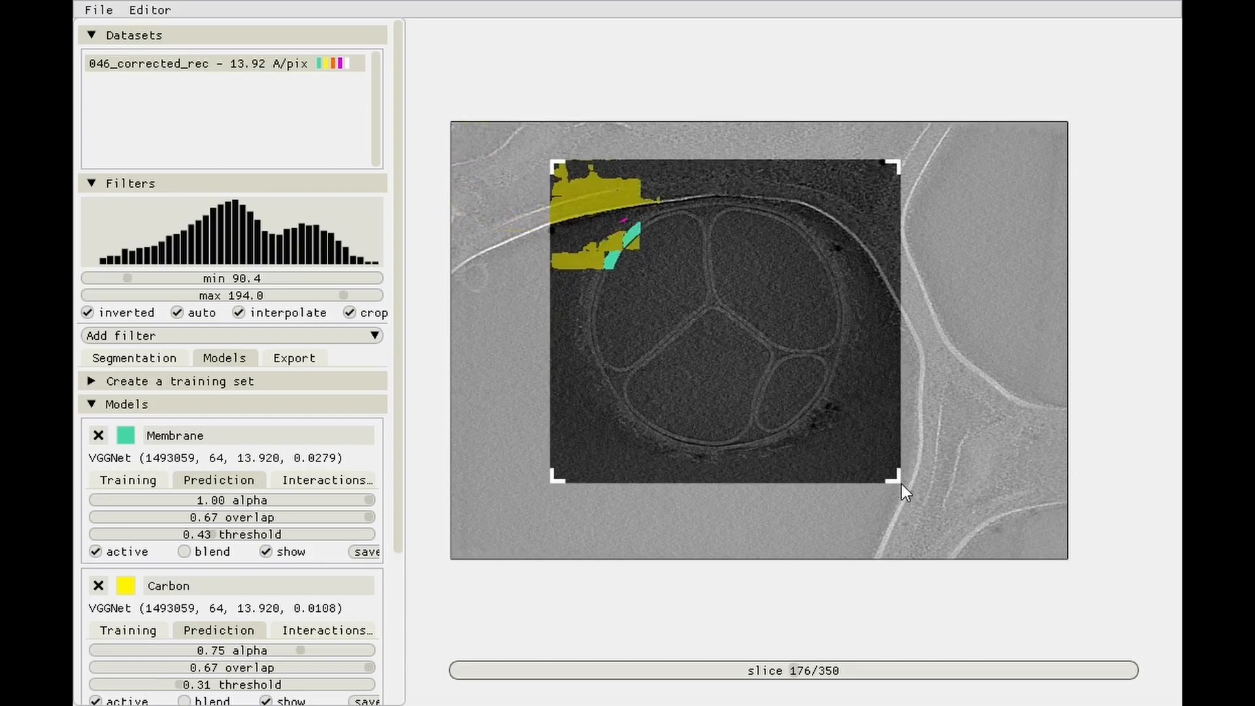
left_click_drag(768, 366, 765, 380)
left_click_drag(694, 435, 748, 361)
scroll(690, 403, "up", 1)
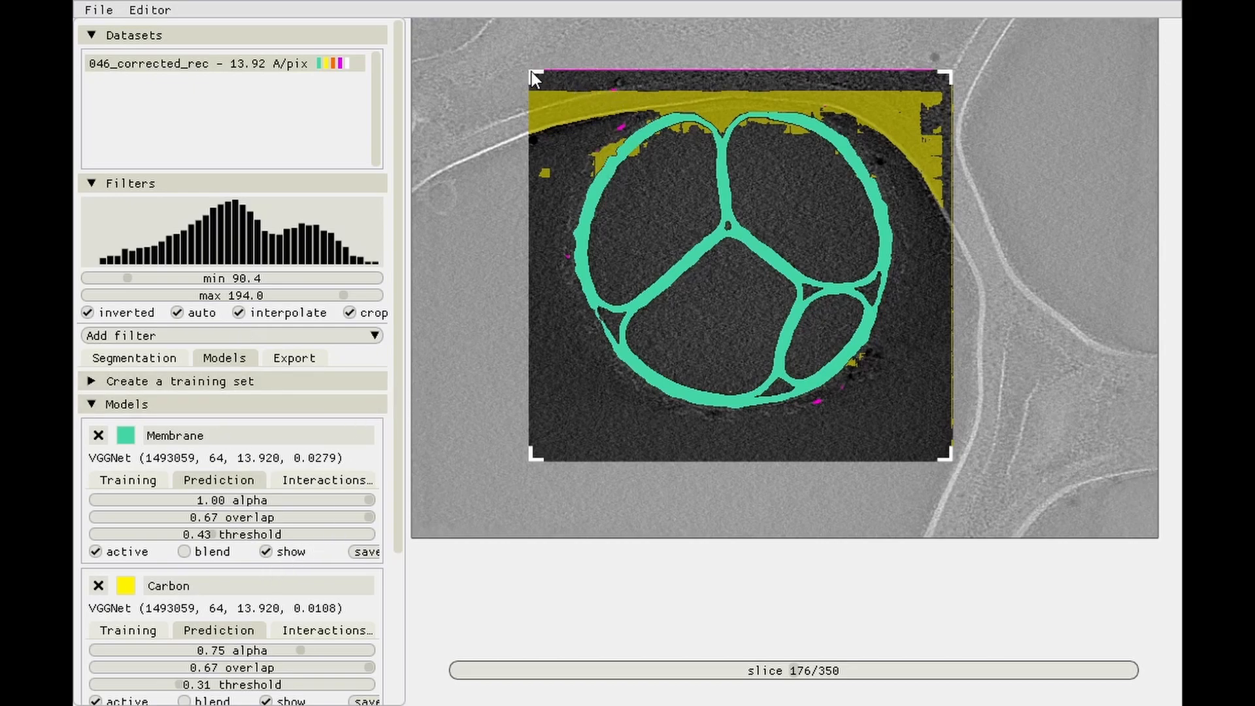
left_click_drag(531, 72, 513, 11)
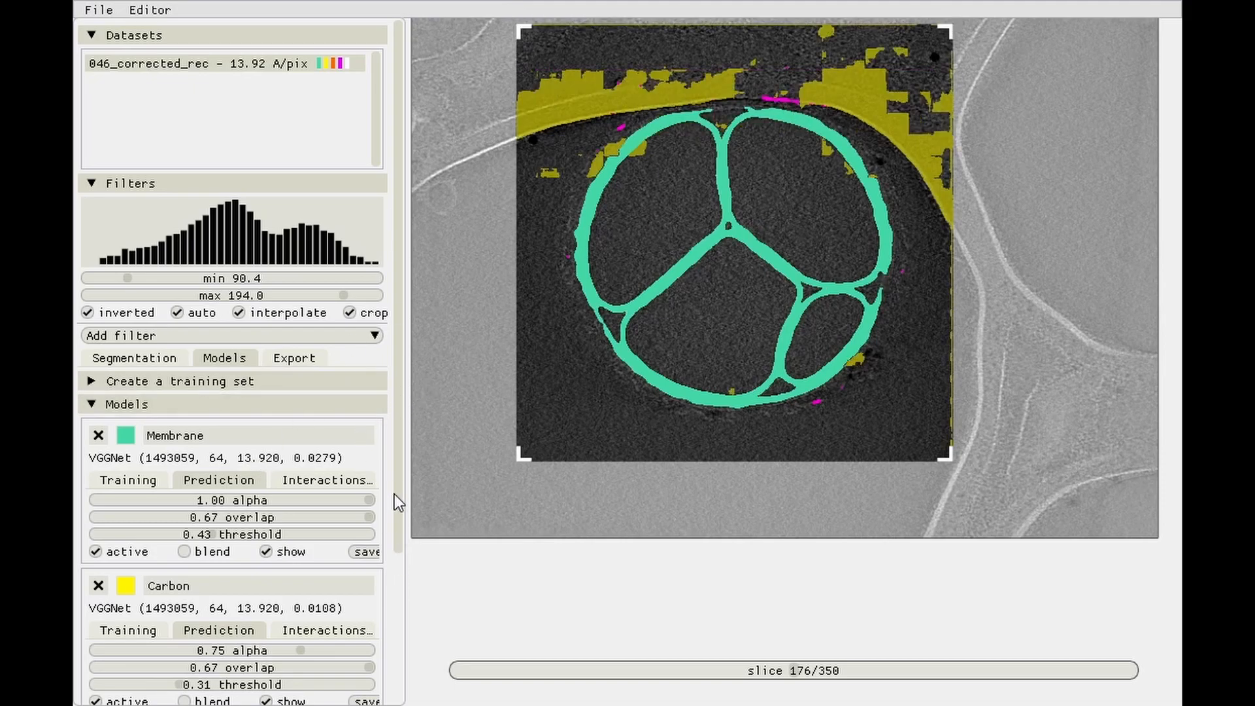
- Collapse the Datasets and Filters sections so that all three models fit in view
left_click_drag(401, 507, 167, 664)
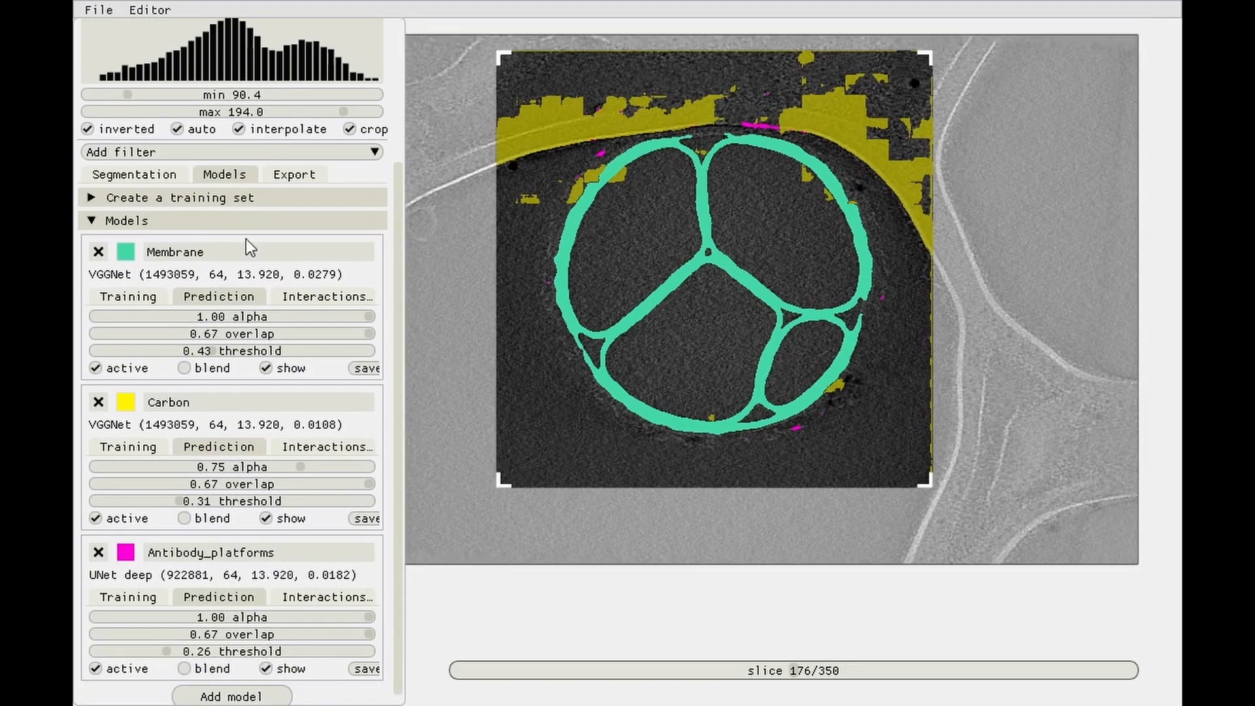
left_click(400, 42)
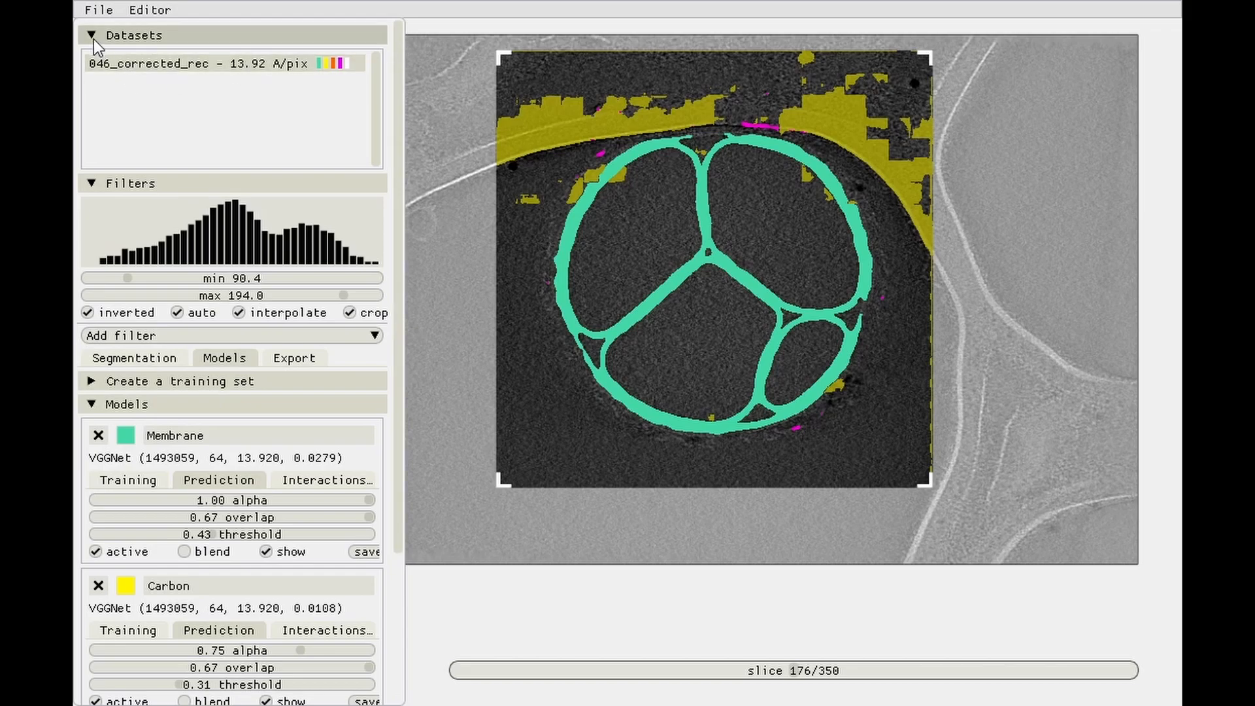
left_click(94, 39)
left_click(101, 57)
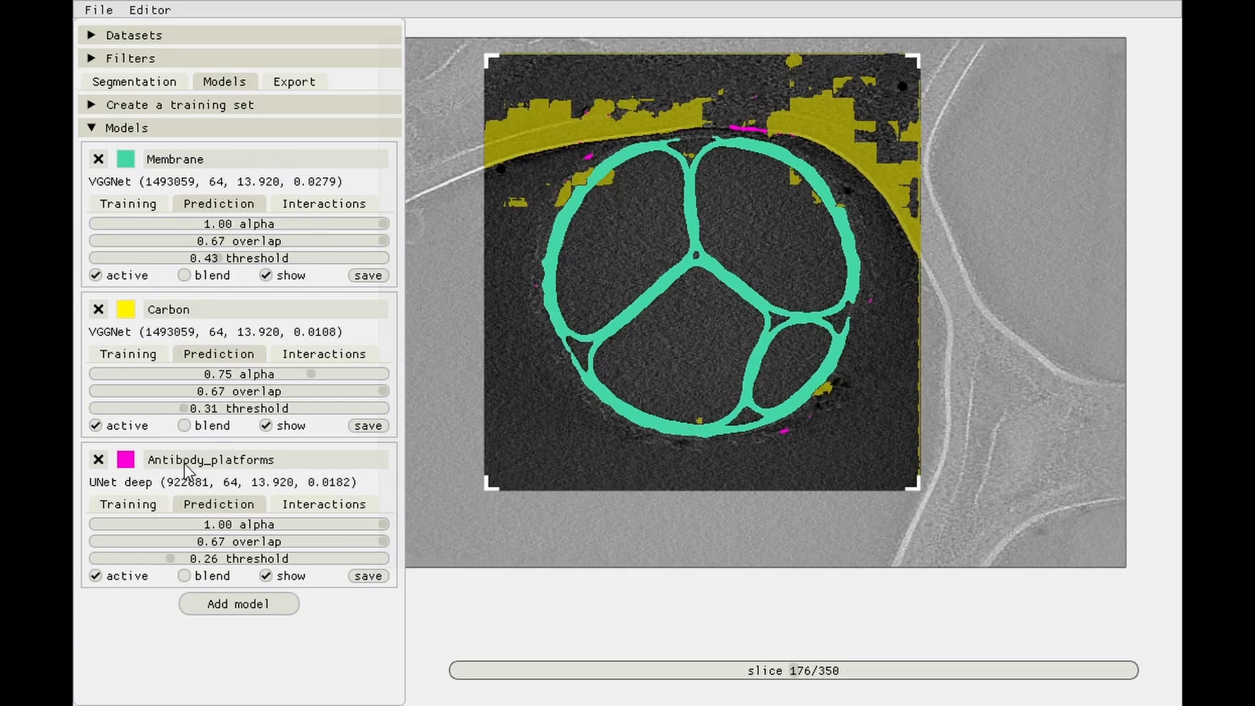
- Show the interaction settings of all three models and add an interaction to Antibody_platforms
left_click(315, 507)
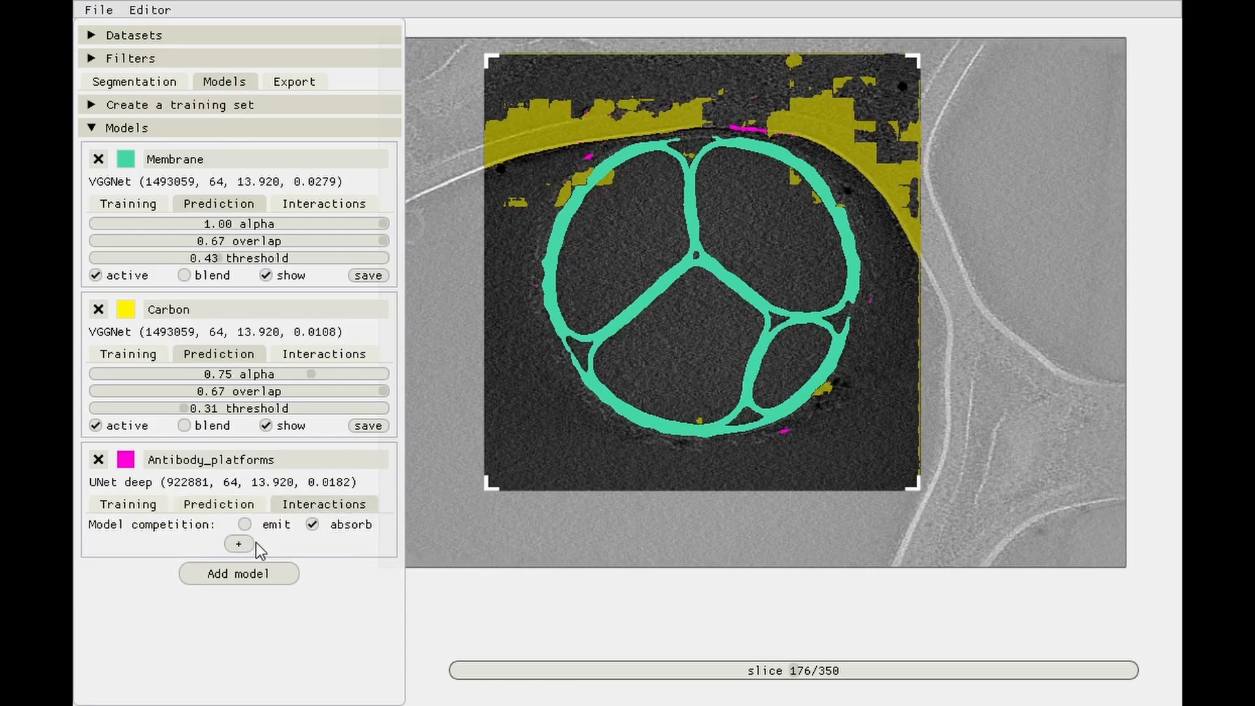
left_click(324, 206)
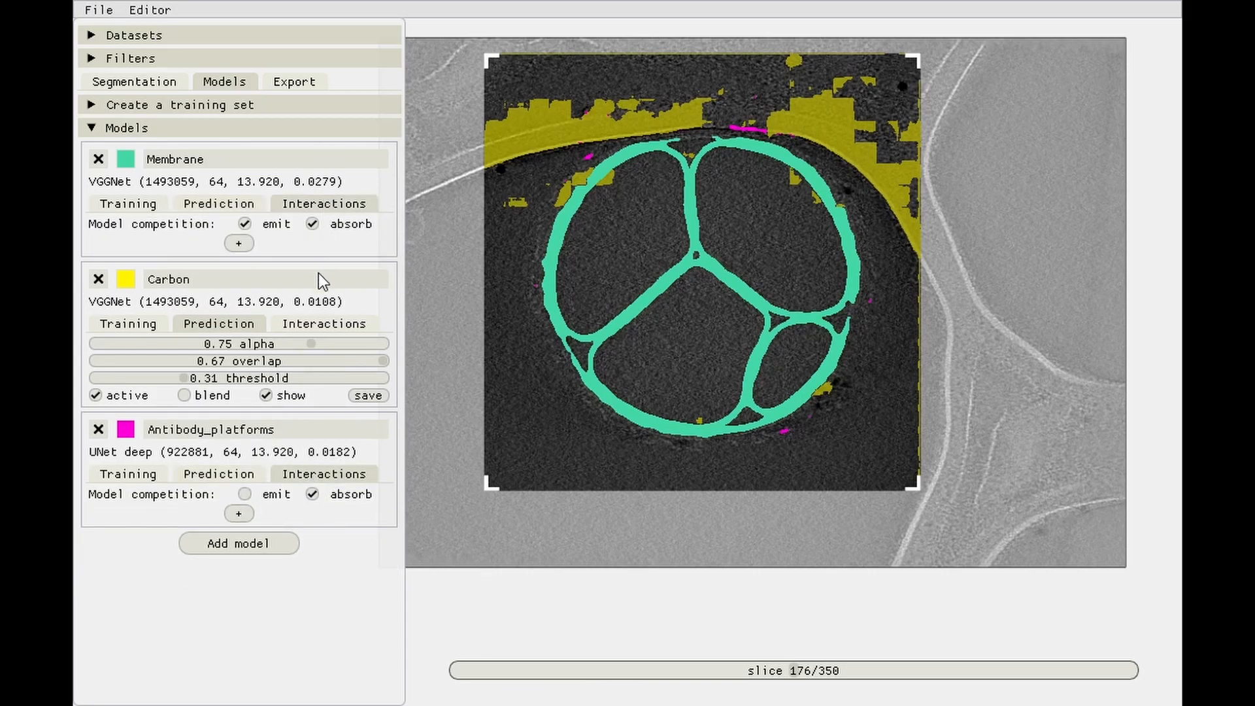
left_click(323, 324)
left_click(238, 484)
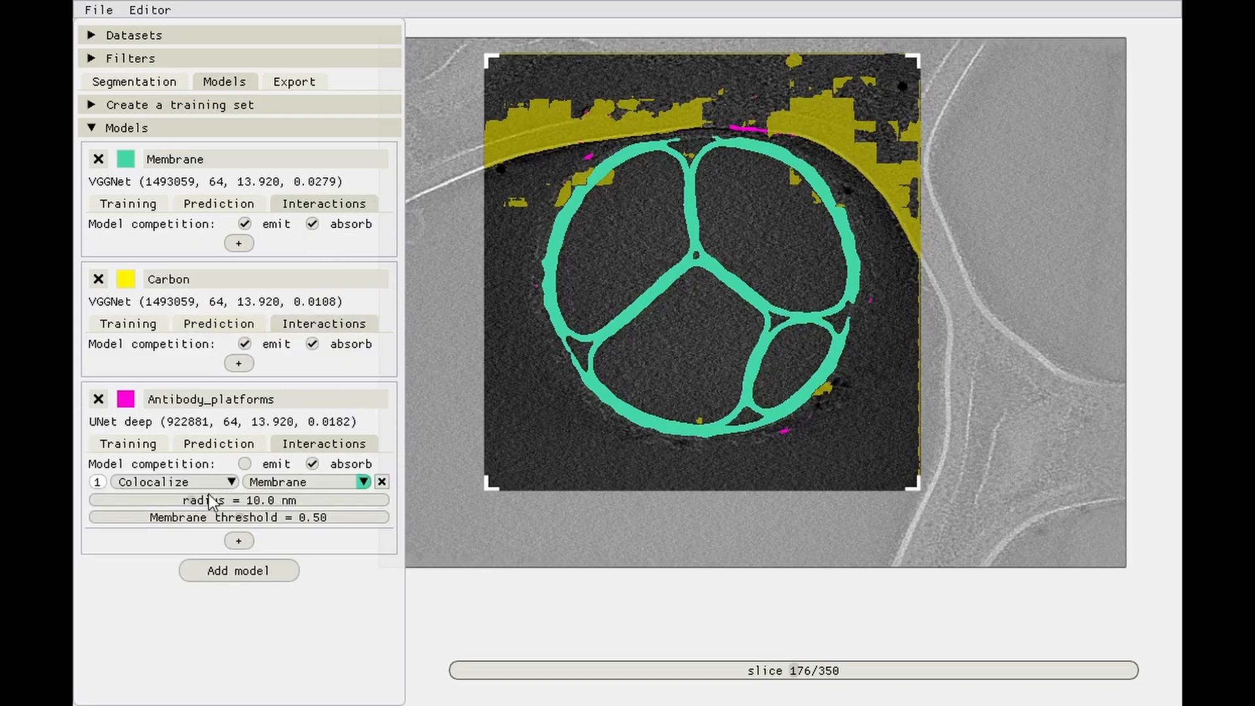
- Change the Antibody_platforms interaction to Avoid Carbon with a radius of 27.6 nm
left_click(97, 483)
left_click(193, 484)
left_click(183, 503)
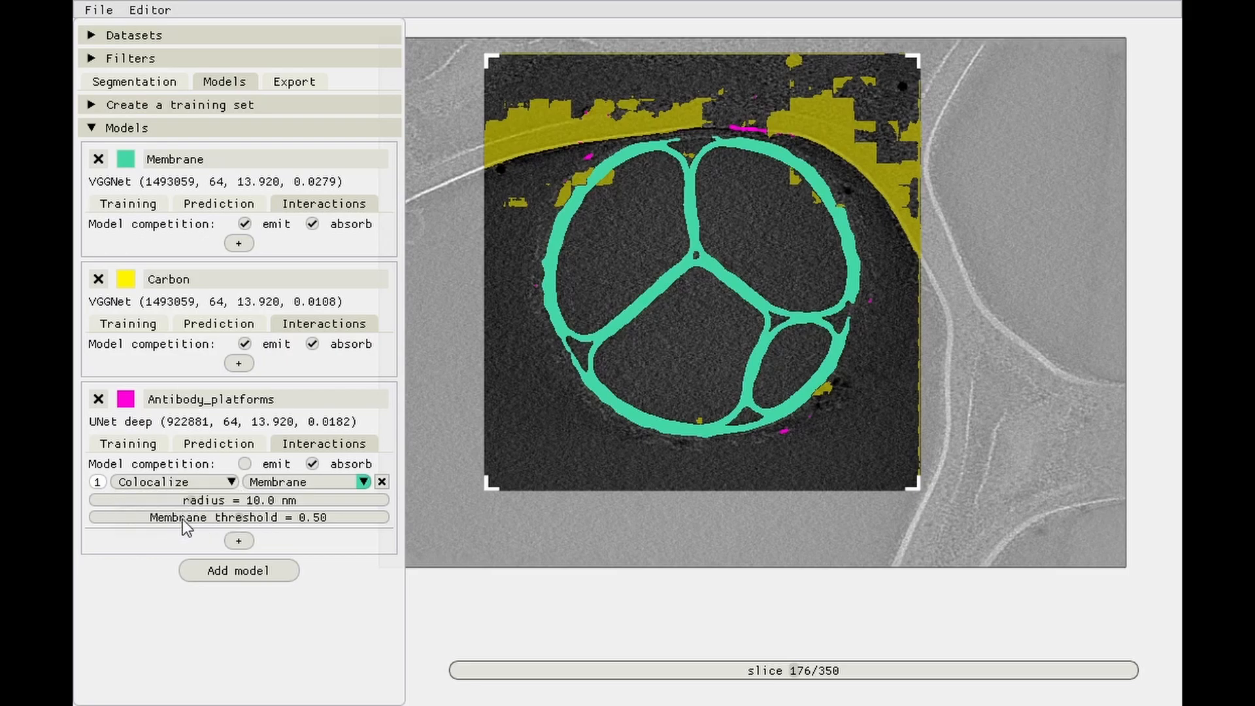
left_click(363, 482)
left_click(282, 521)
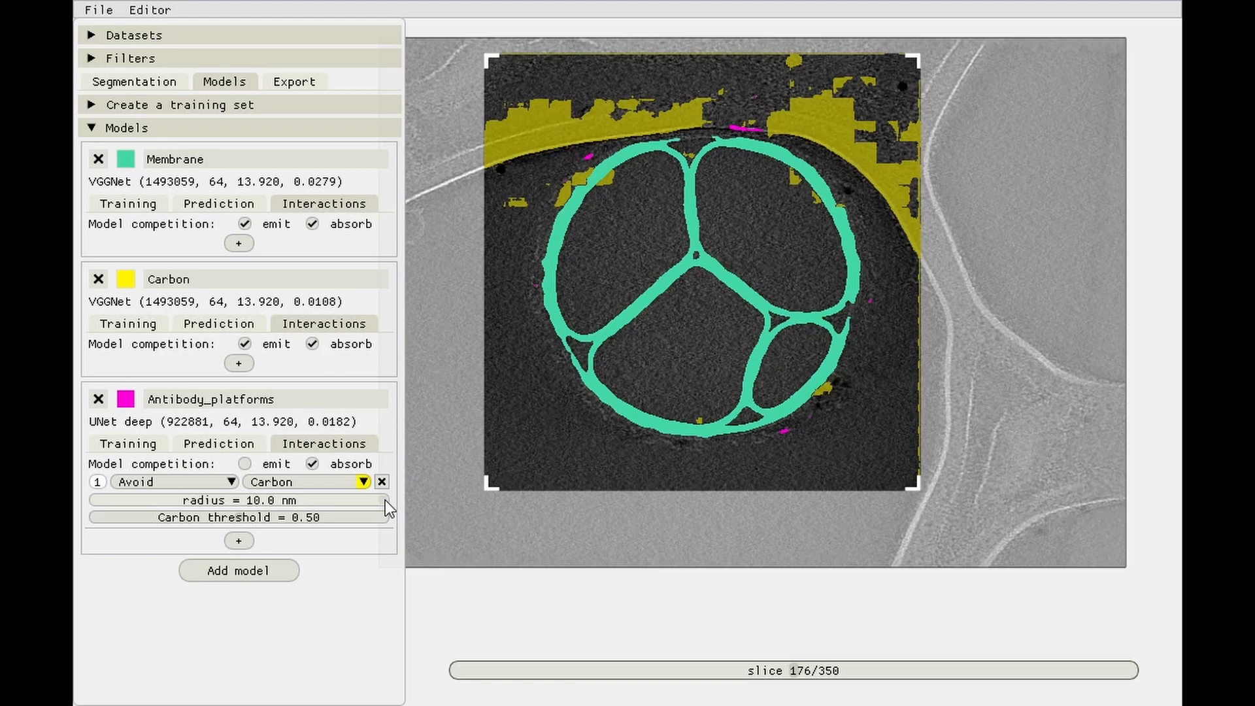
left_click_drag(385, 501, 361, 507)
- Lower the Antibody_platforms prediction threshold to 0.12 and check the segmentation on slices 177 to 173
left_click(219, 444)
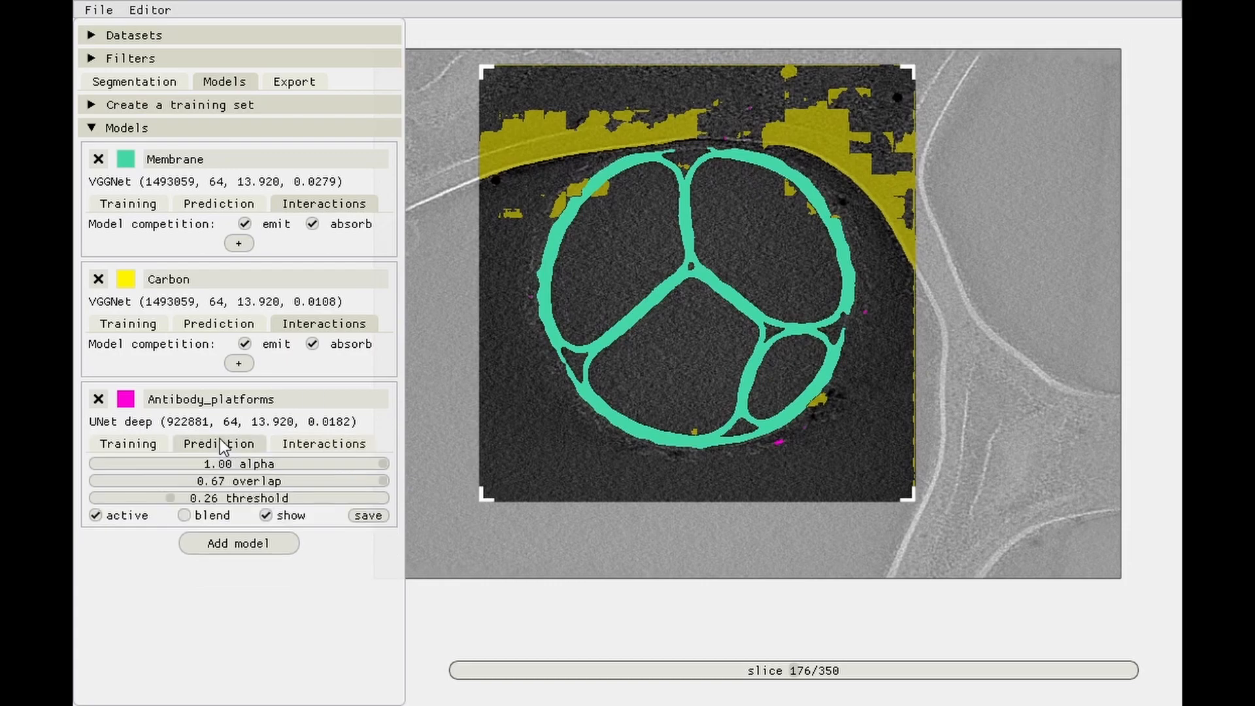
left_click_drag(171, 499, 131, 506)
scroll(664, 404, "down", 1)
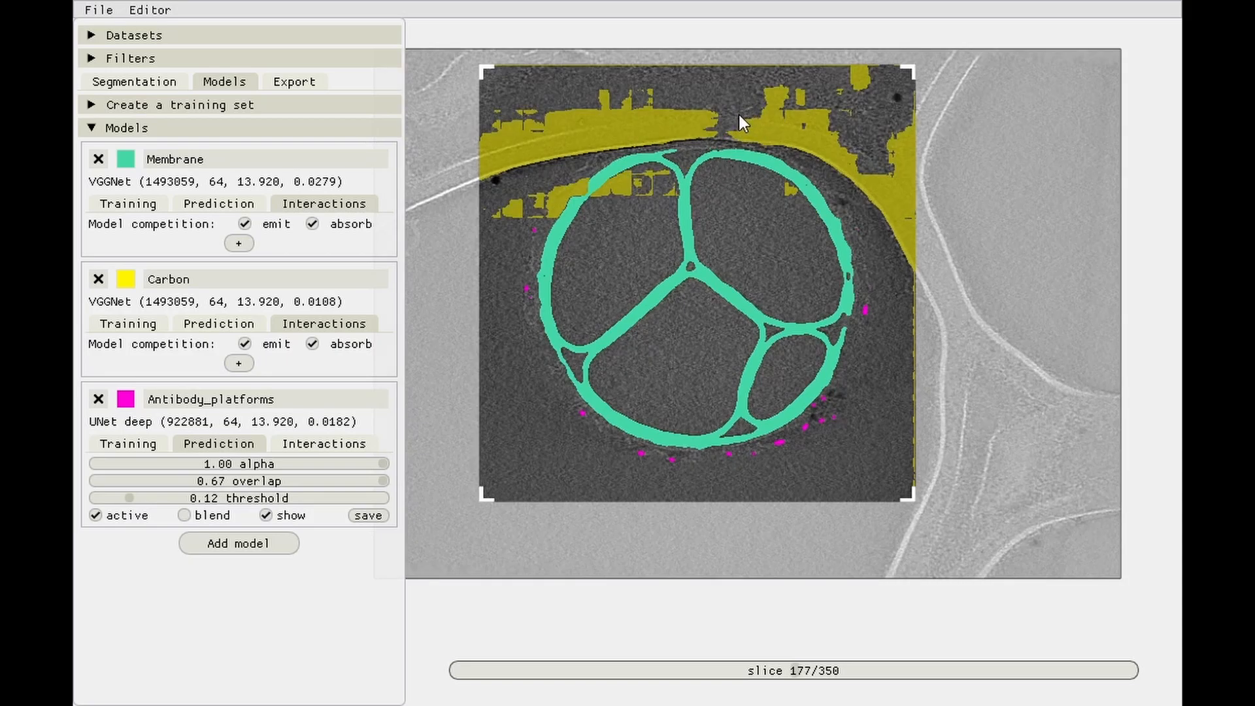
scroll(738, 127, "up", 1)
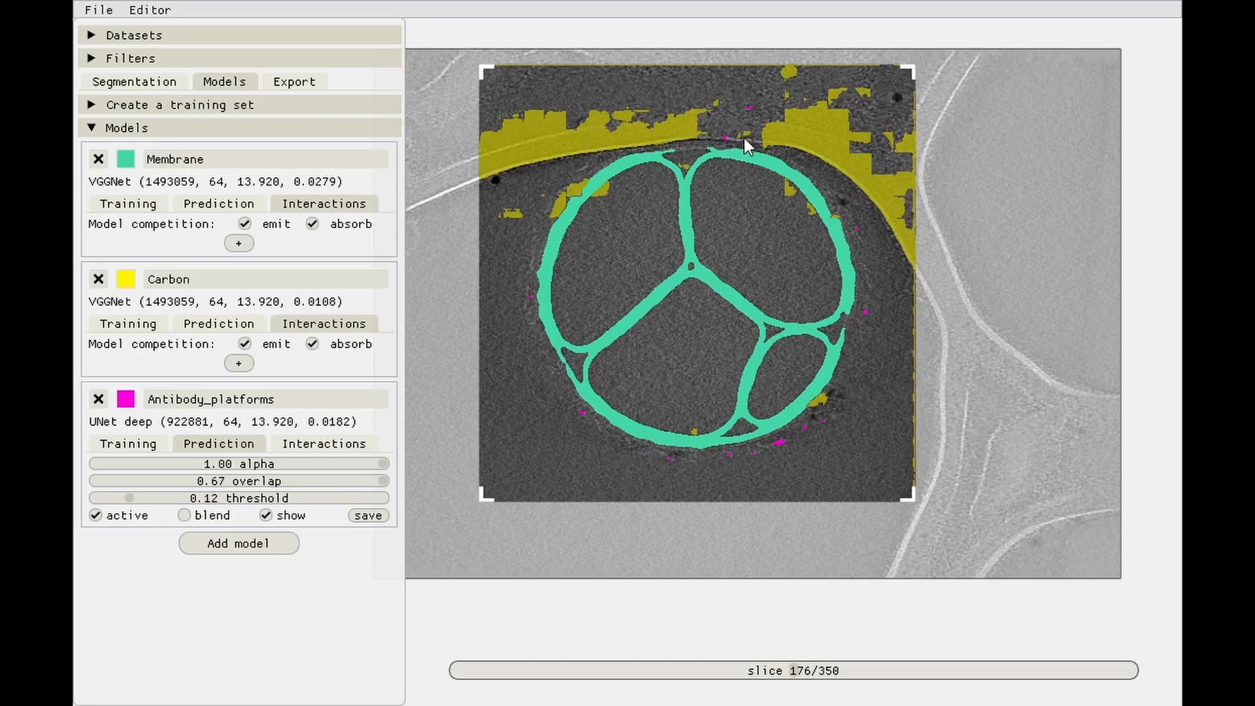
scroll(746, 138, "up", 1)
scroll(743, 99, "up", 1)
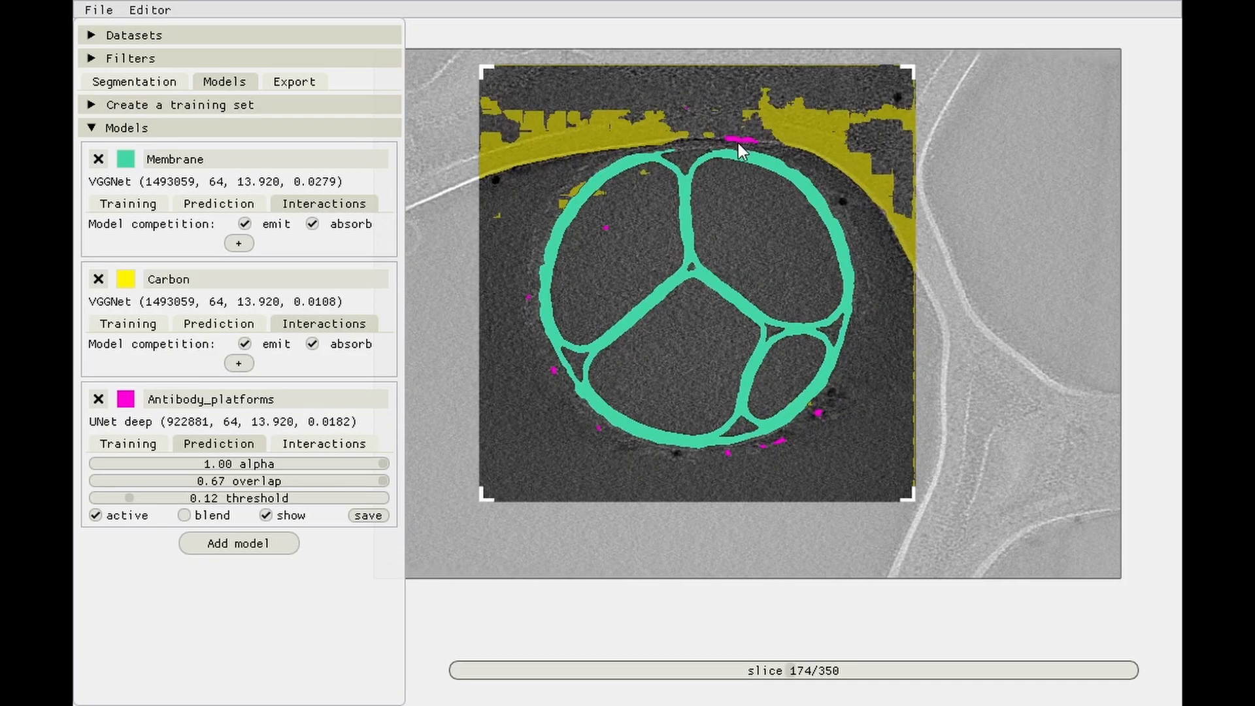
scroll(741, 144, "up", 1)
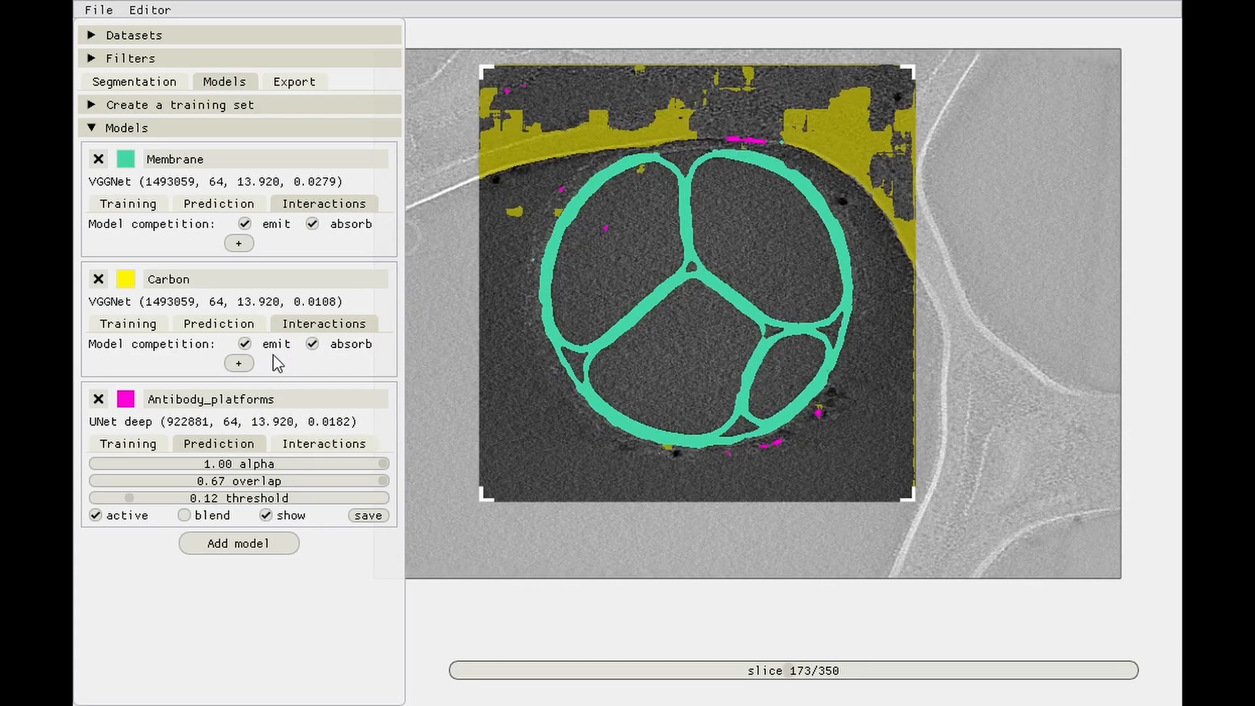
- Show the Antibody_platforms interactions again, try a Carbon prediction threshold of 0.17, and set it to 0.35
left_click(309, 443)
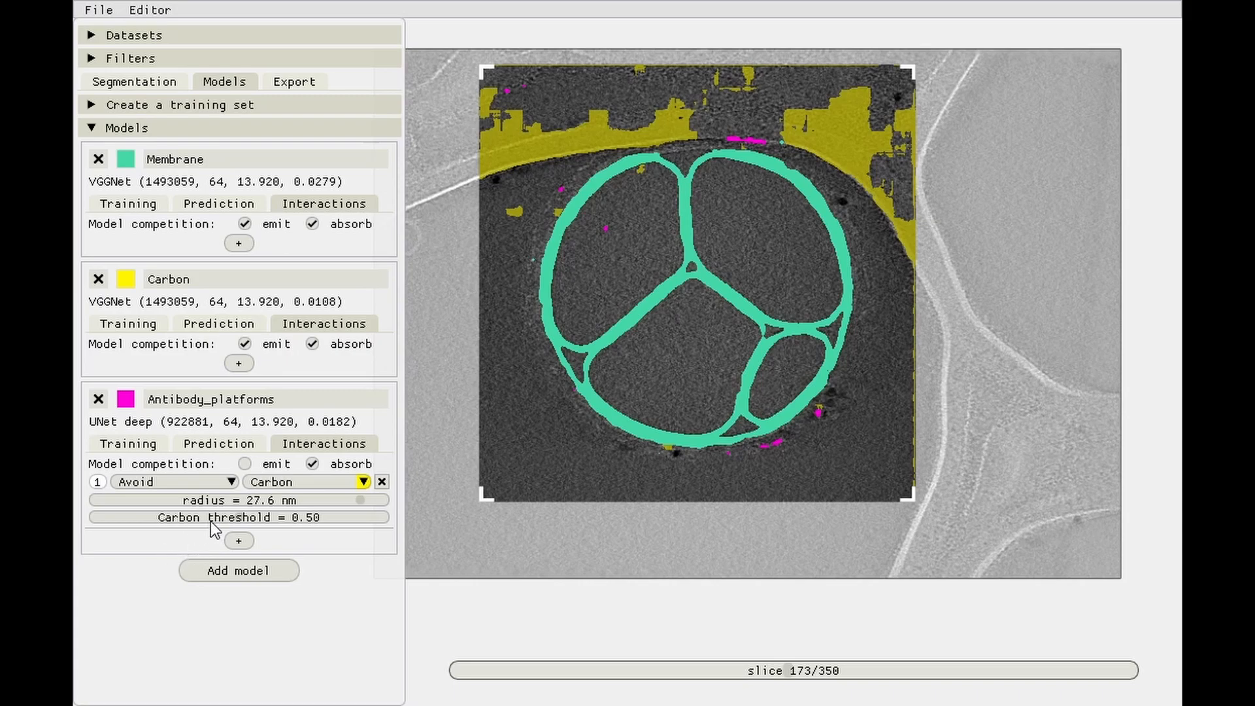
left_click(217, 325)
left_click_drag(186, 378, 146, 395)
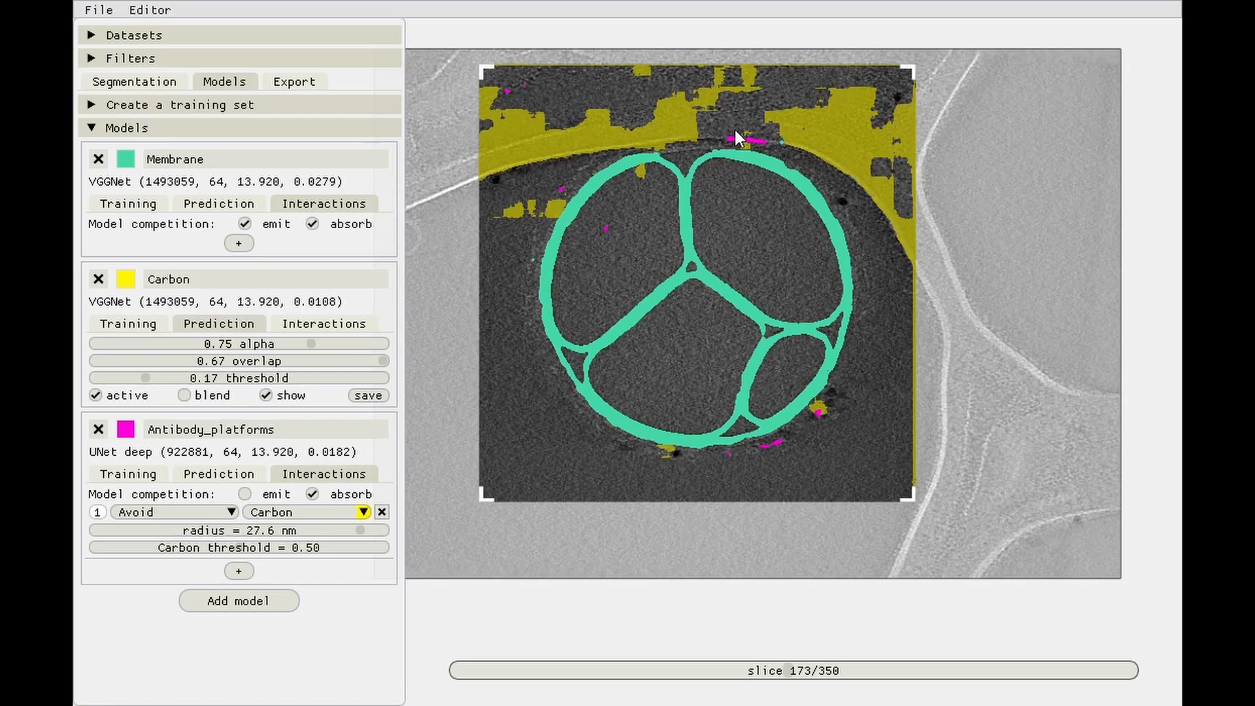
left_click_drag(689, 337, 697, 330)
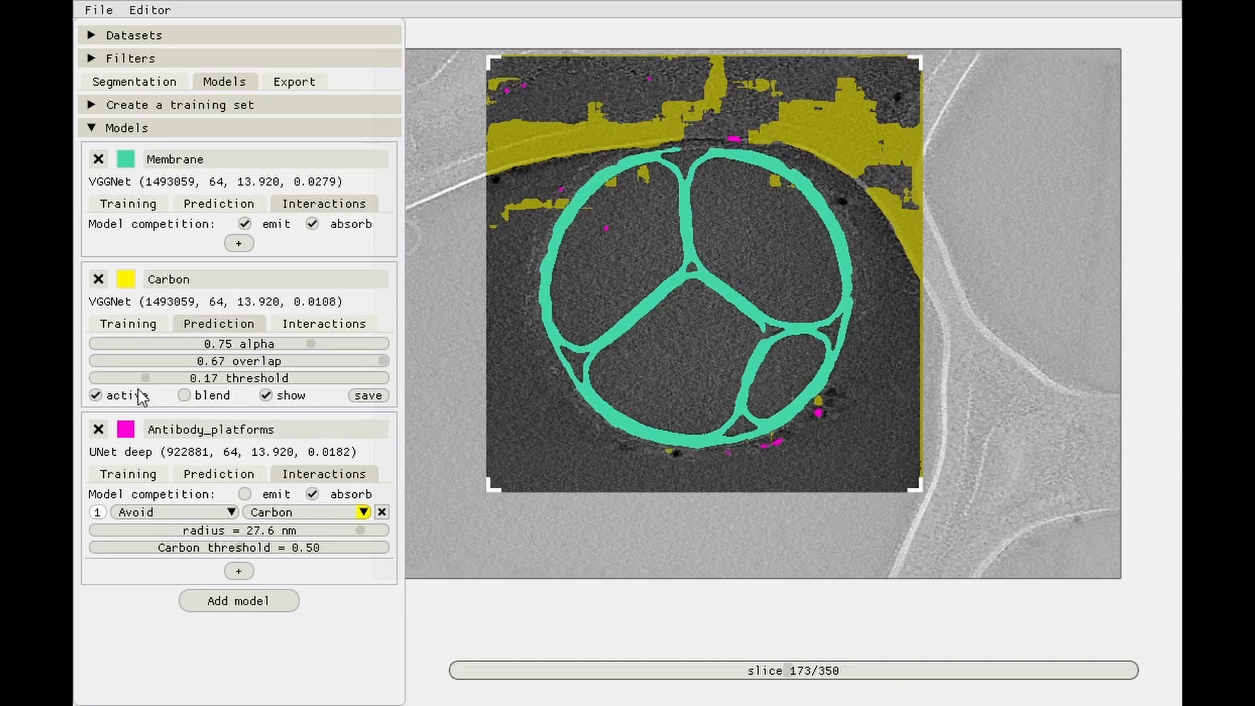
left_click_drag(140, 386, 197, 398)
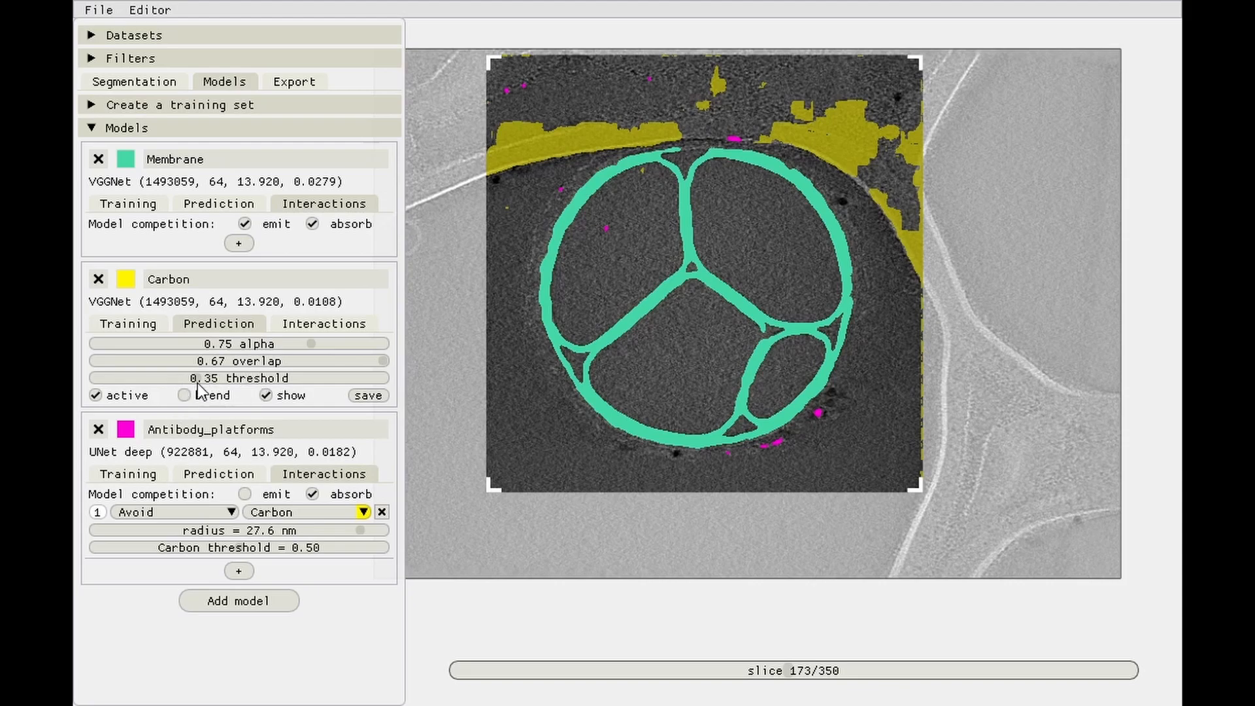
- Set the Carbon threshold of the Antibody_platforms avoidance interaction to 0.35
double_click(205, 549)
type("0")
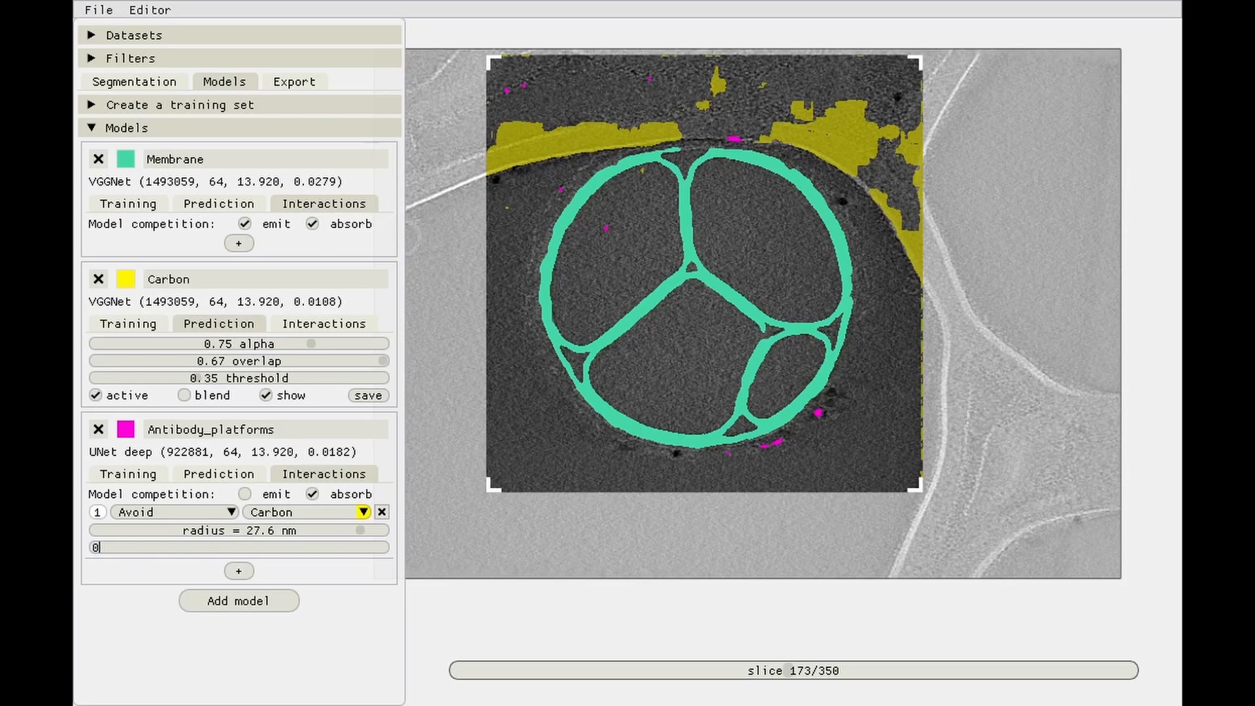
type(".3")
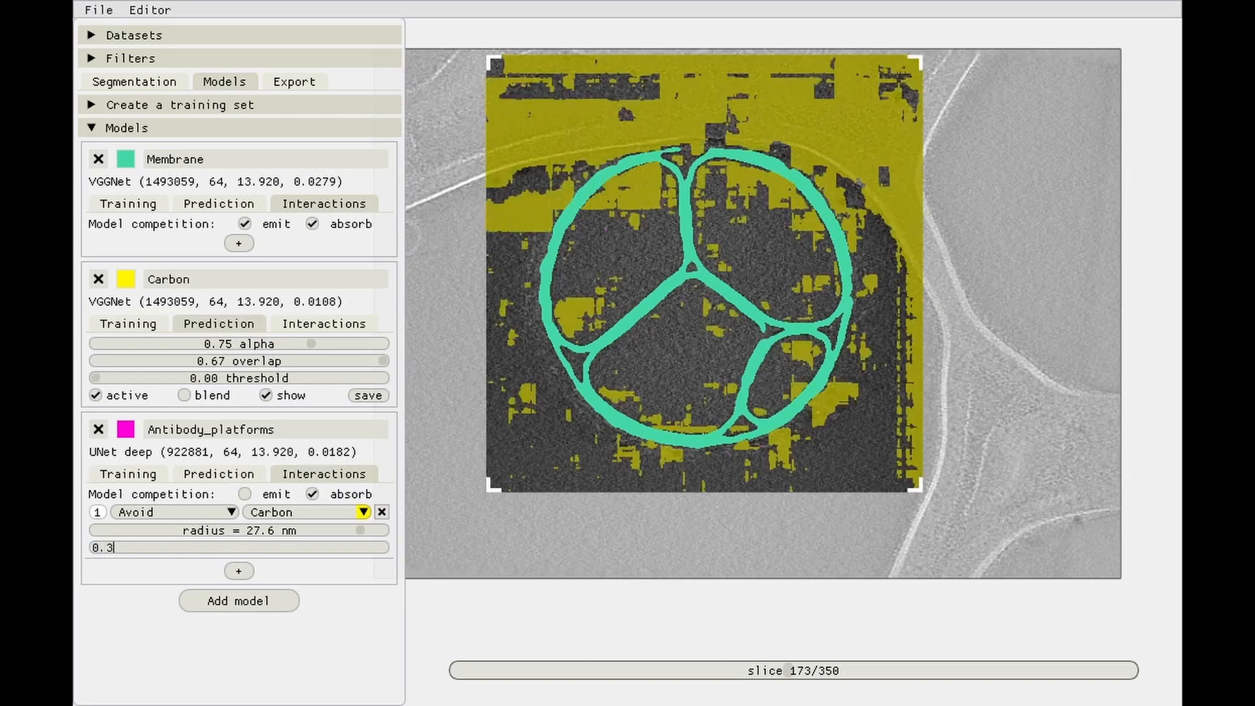
type("5")
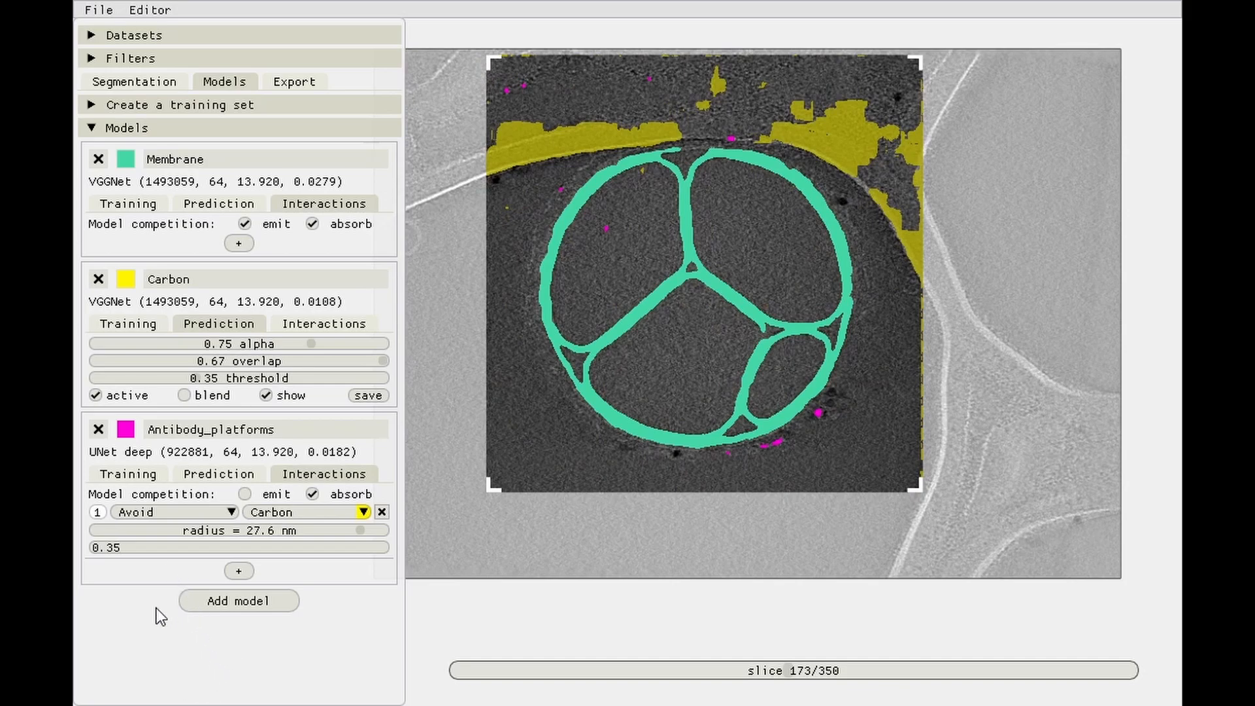
- Set the radius of the Antibody_platforms Avoid Carbon interaction to 50 nm
left_click(291, 527, "ctrl")
type("5")
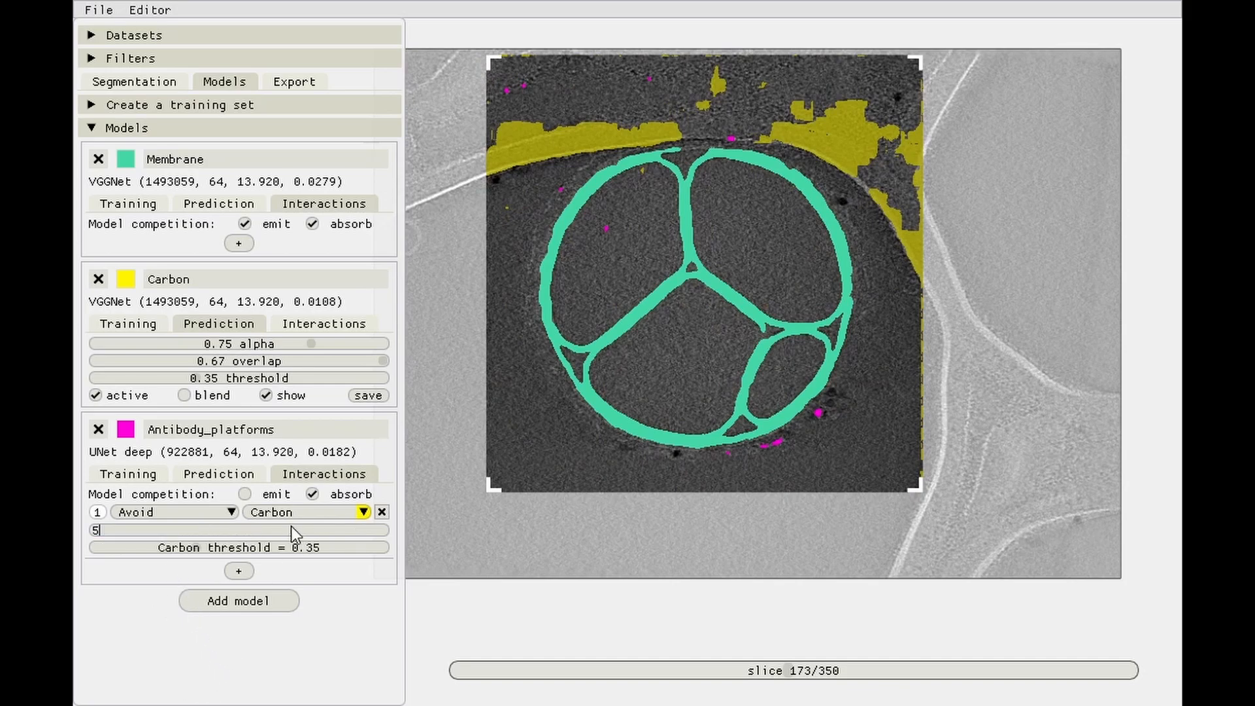
type("0")
key("Return")
- Add a second Antibody_platforms interaction and extend the cropped region outward from its lower-left corner over more of the tomogram
left_click(239, 572)
left_click_drag(639, 386, 711, 391)
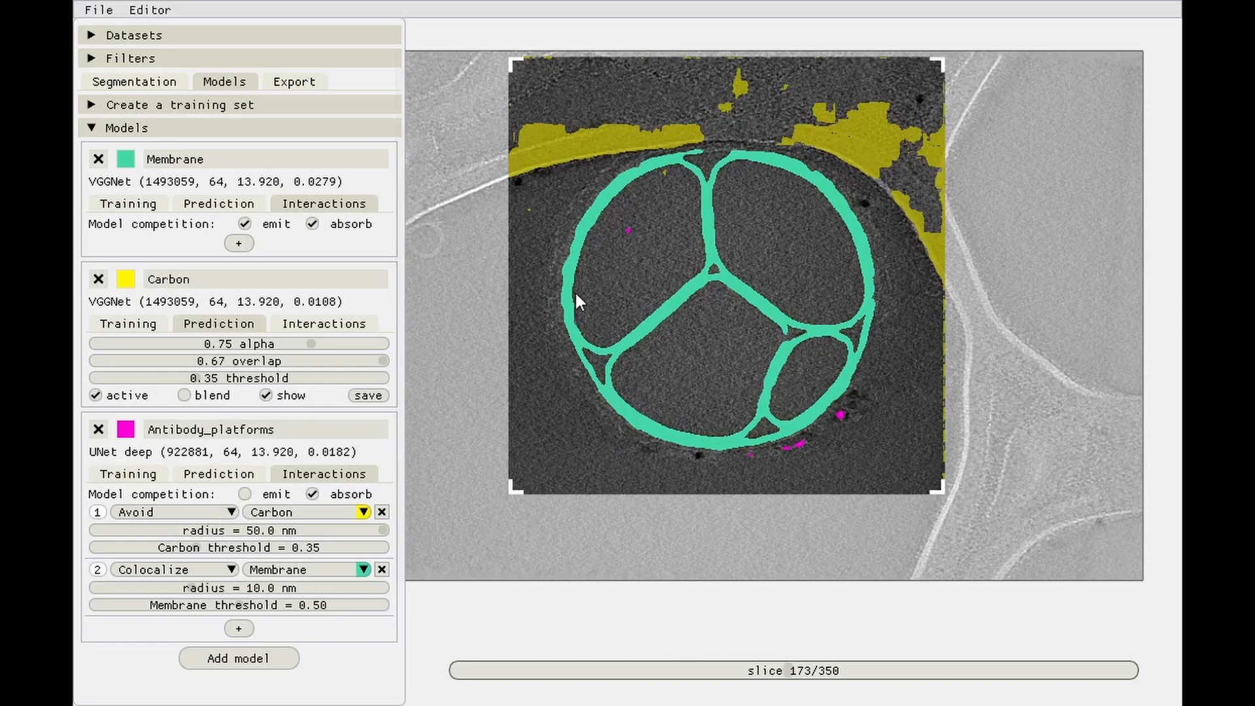
left_click_drag(512, 493, 423, 567)
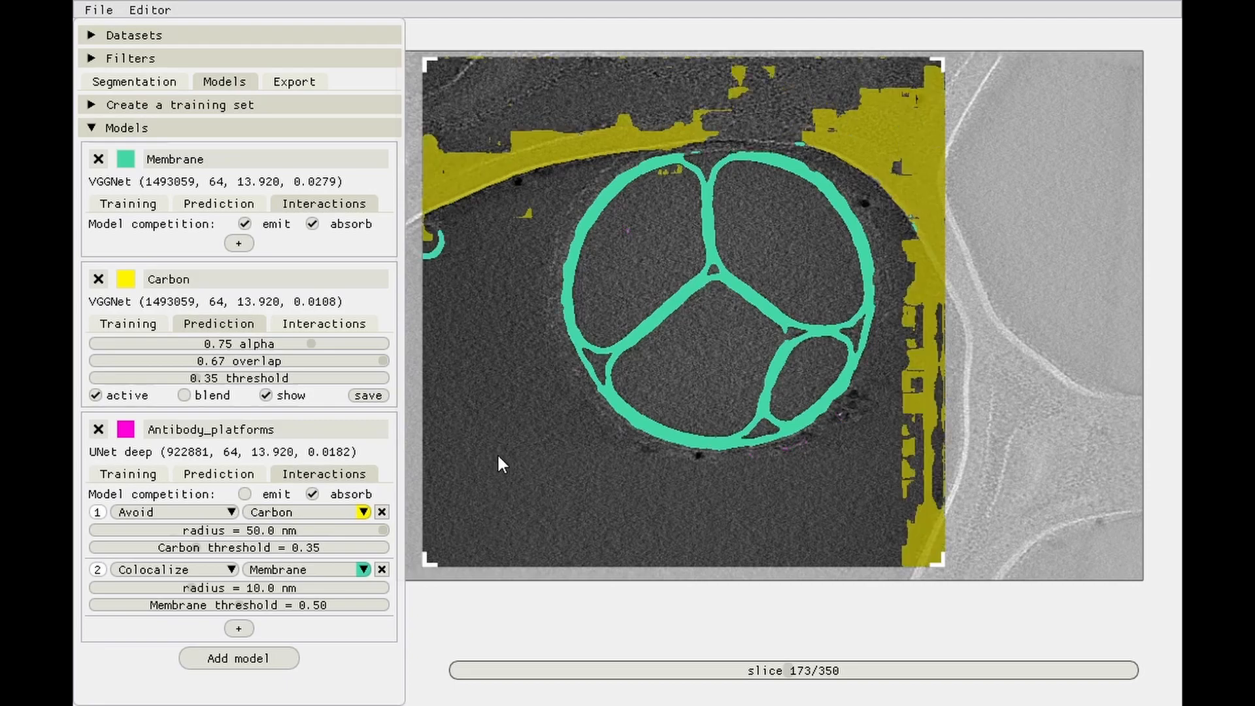
left_click_drag(520, 458, 532, 442)
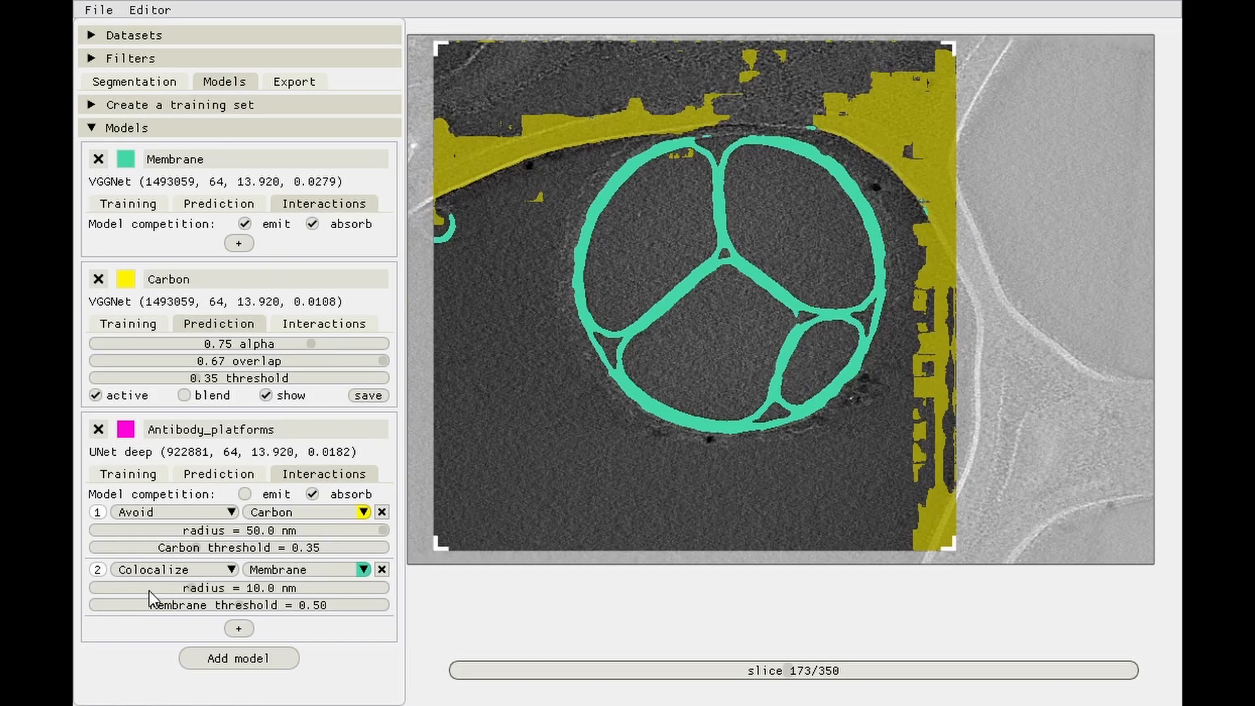
- Configure the second Antibody_platforms interaction as Colocalize with Membrane, with a radius of 30 nm and a Membrane threshold of 0.28
left_click(225, 570)
left_click(194, 593)
left_click_drag(406, 618, 202, 608)
left_click(383, 586)
left_click(177, 602)
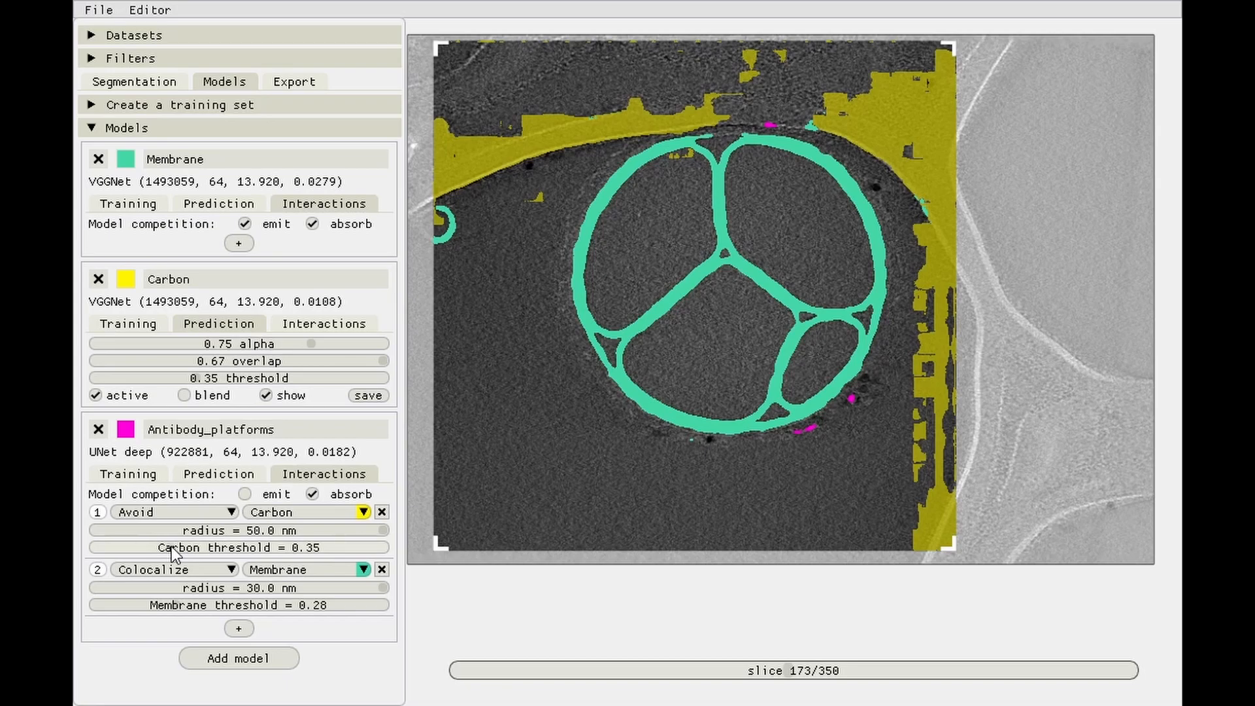
- Lower the Carbon threshold of the avoidance interaction to 0.26 and check the segmentation on slice 173
left_click(171, 546)
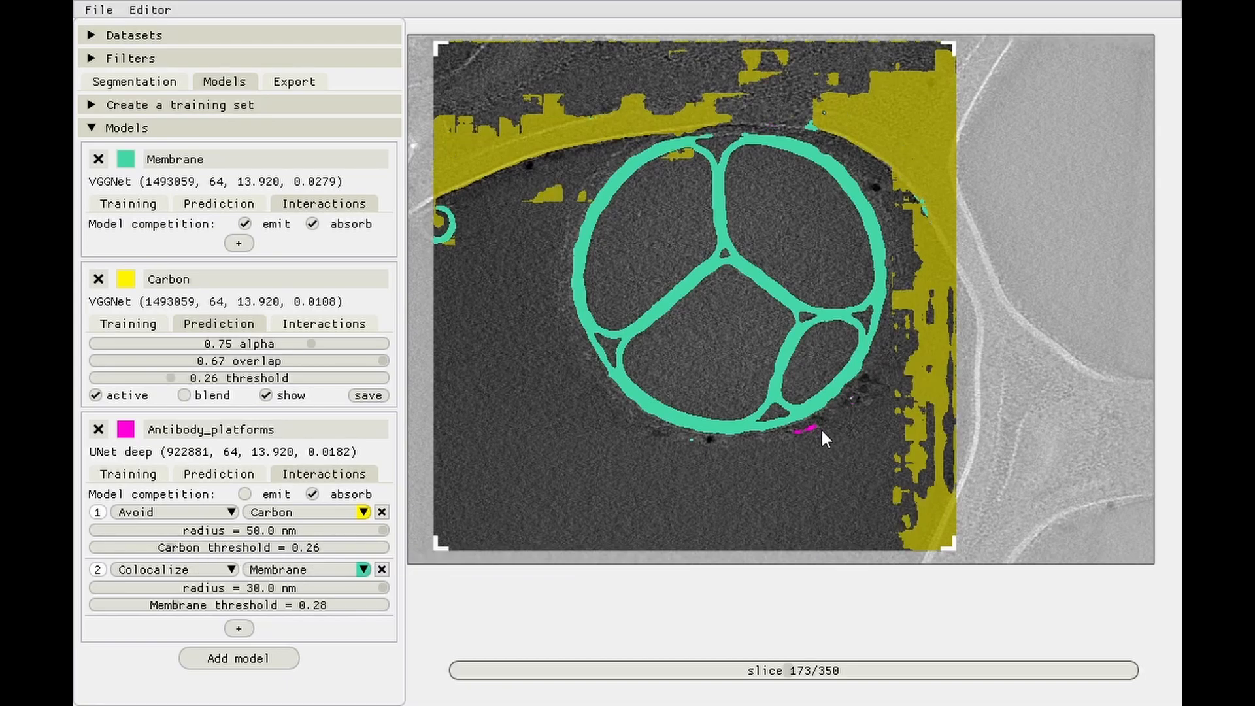
left_click_drag(843, 424, 829, 424)
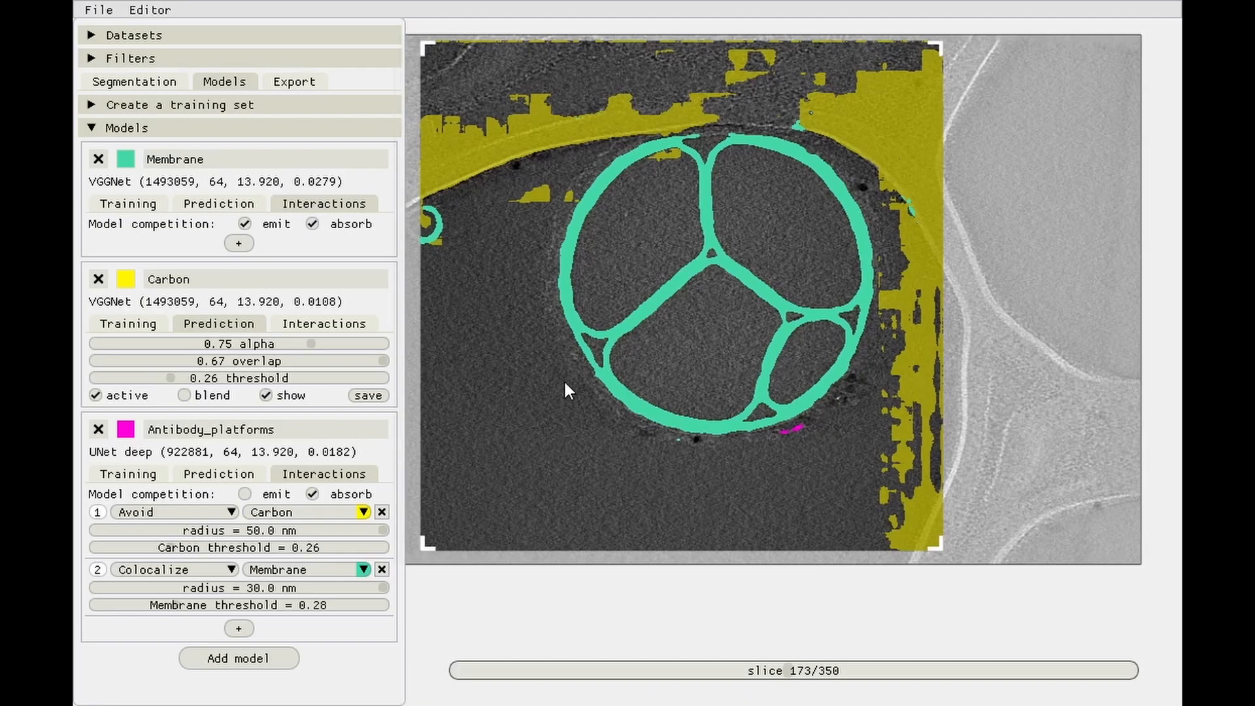
left_click_drag(611, 385, 631, 391)
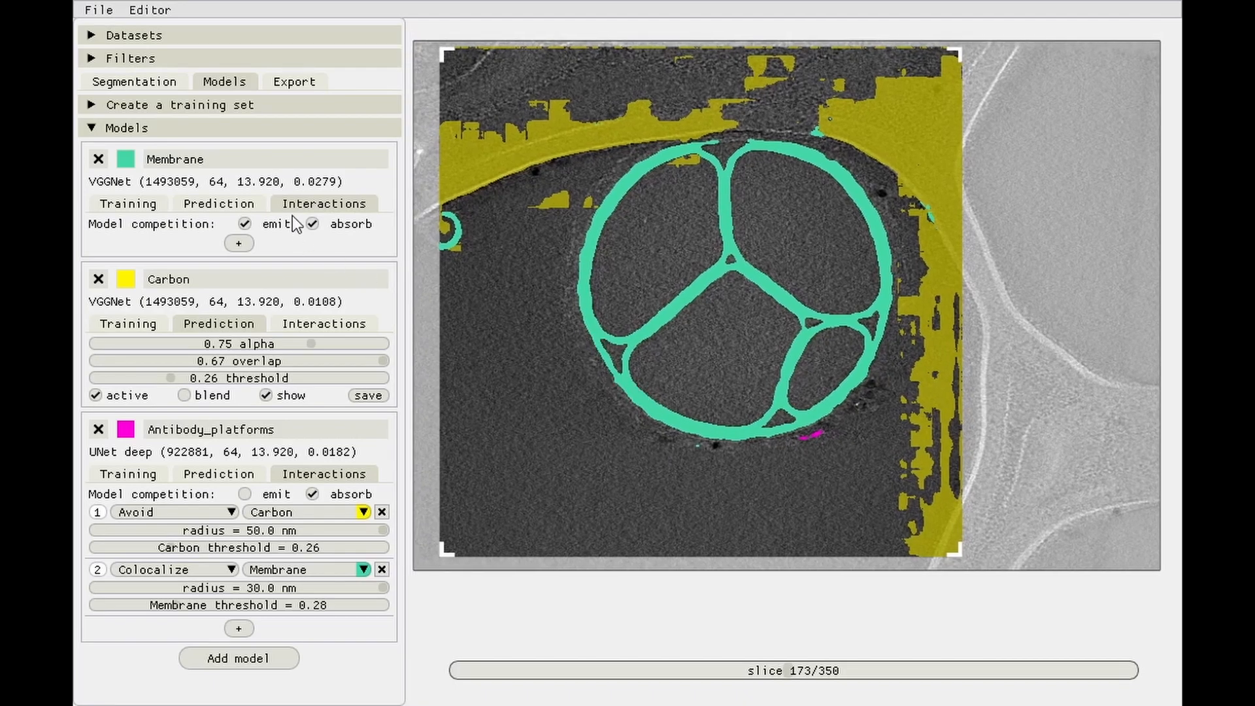
- Open the annotated Antibody_platforms slice 163 from the feature's active slices and show its drawn annotations and boxes
left_click(155, 82)
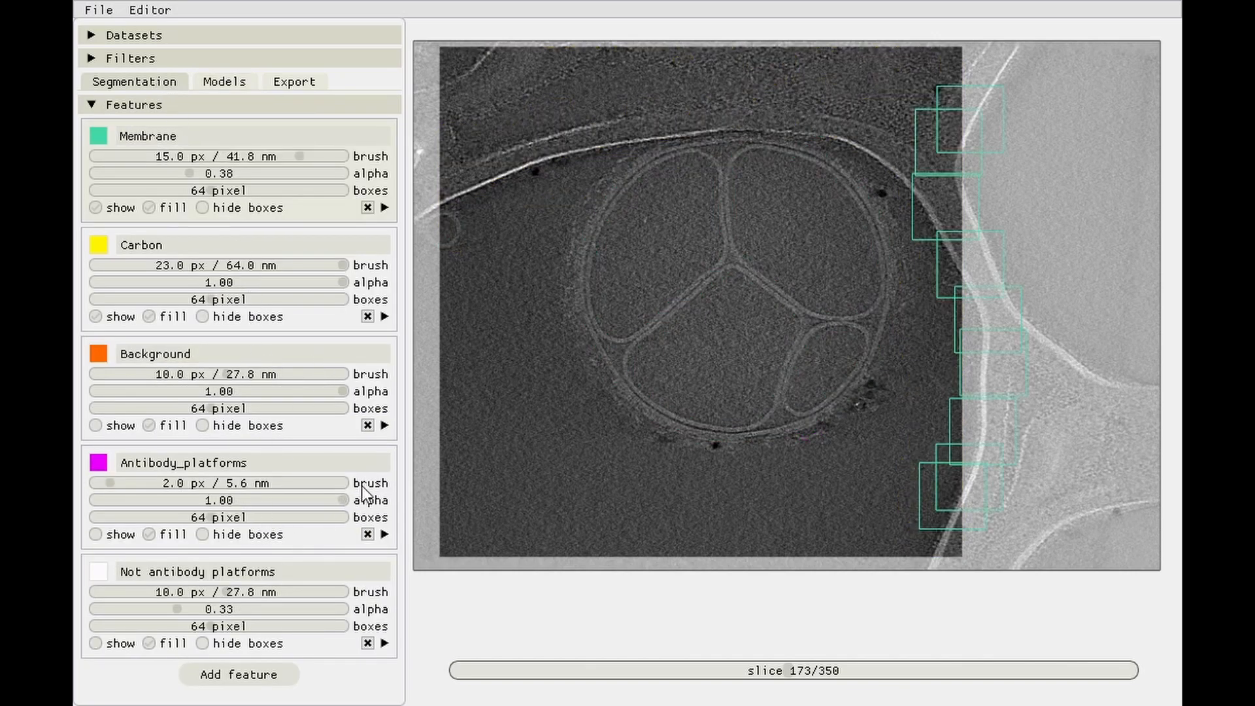
left_click(385, 535)
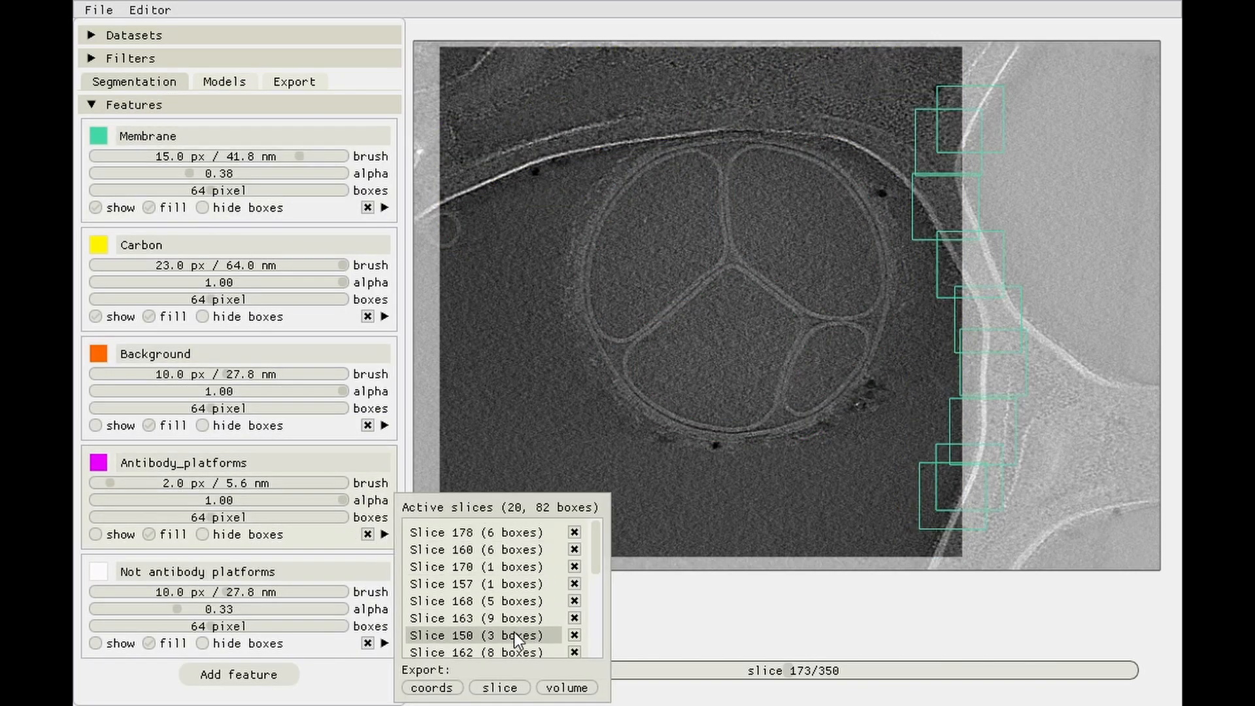
left_click(504, 616)
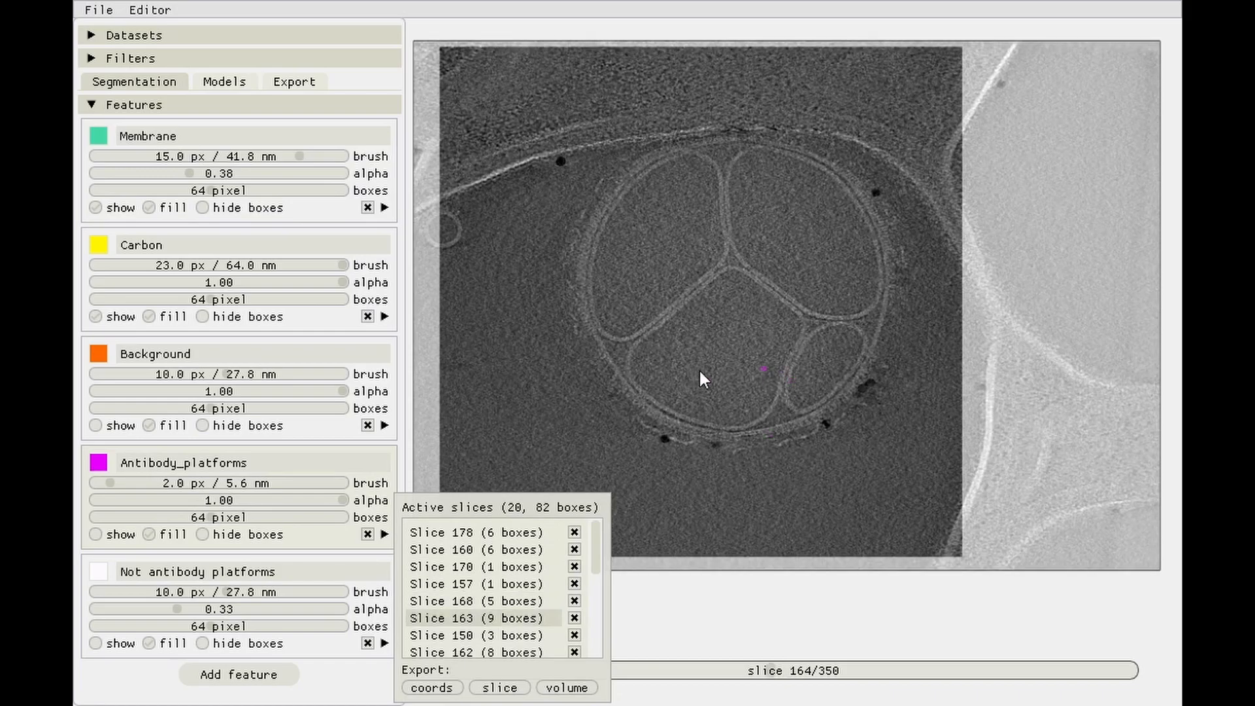
left_click(105, 535)
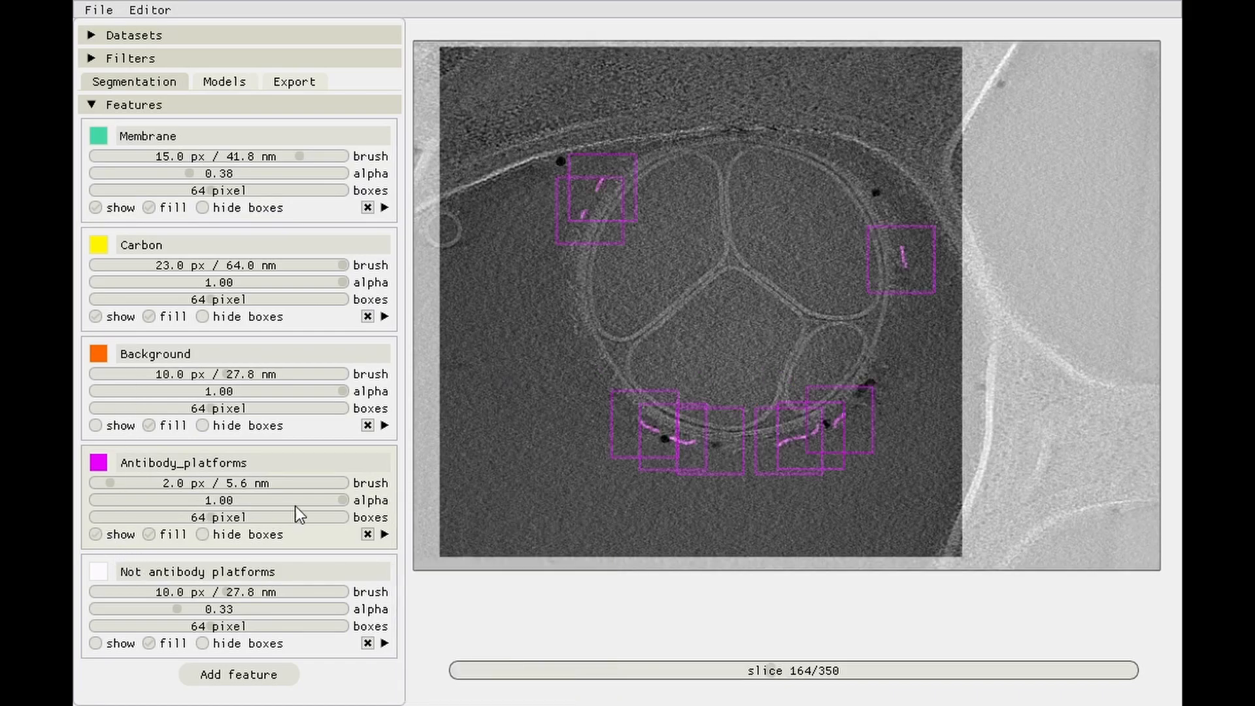
left_click(384, 425)
left_click(894, 261)
- Enable cropping in the image filters, go to slice 179 of the other tomogram, and display the model predictions on it
left_click(225, 80)
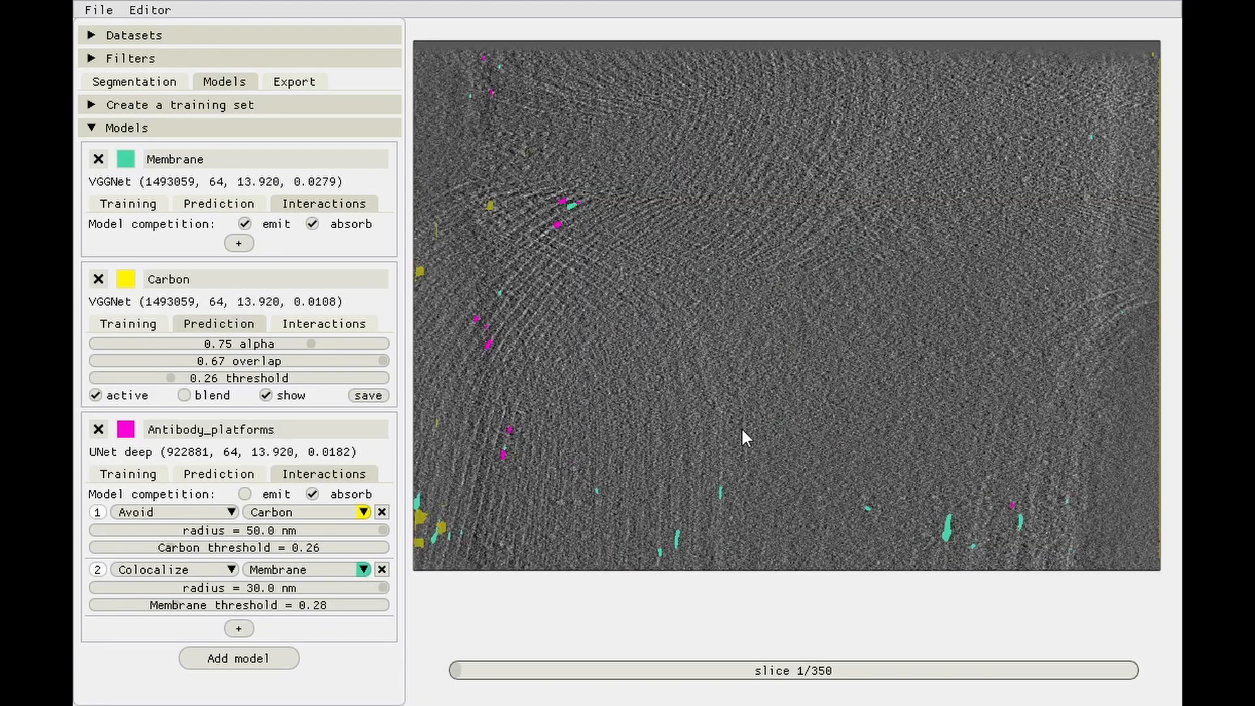
left_click(294, 84)
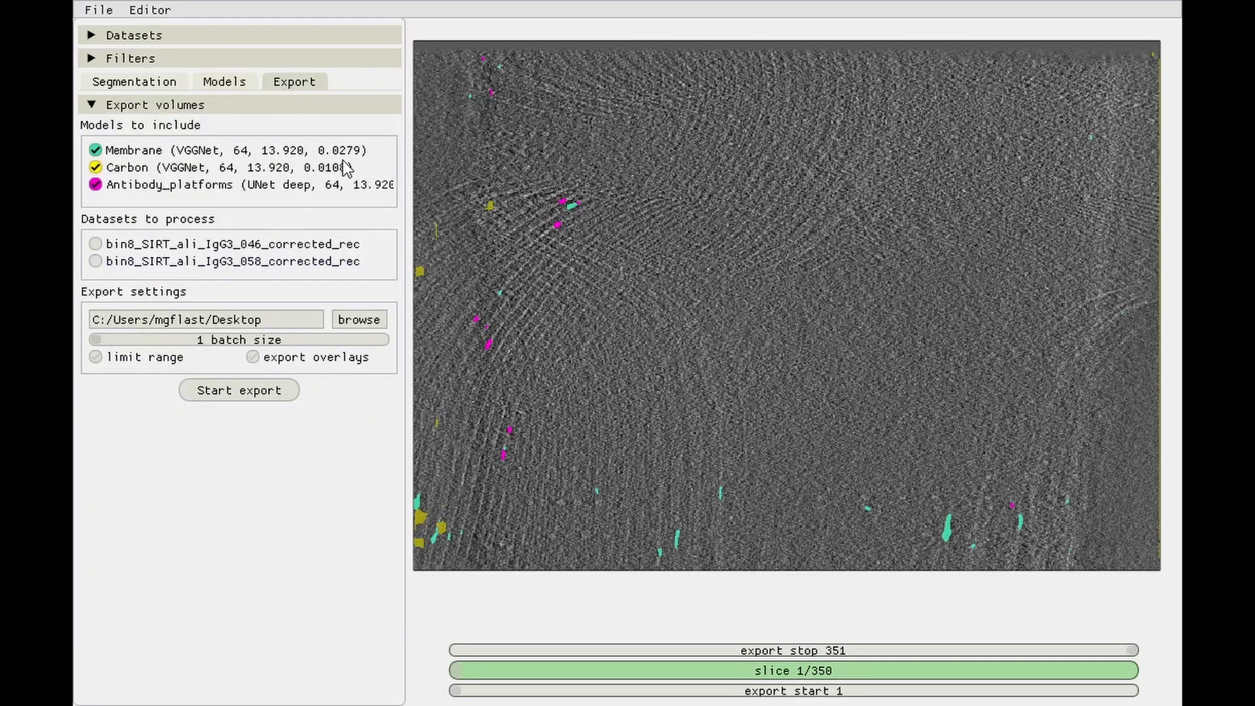
left_click(133, 58)
left_click(353, 190)
left_click(111, 234)
left_click_drag(761, 668, 801, 683)
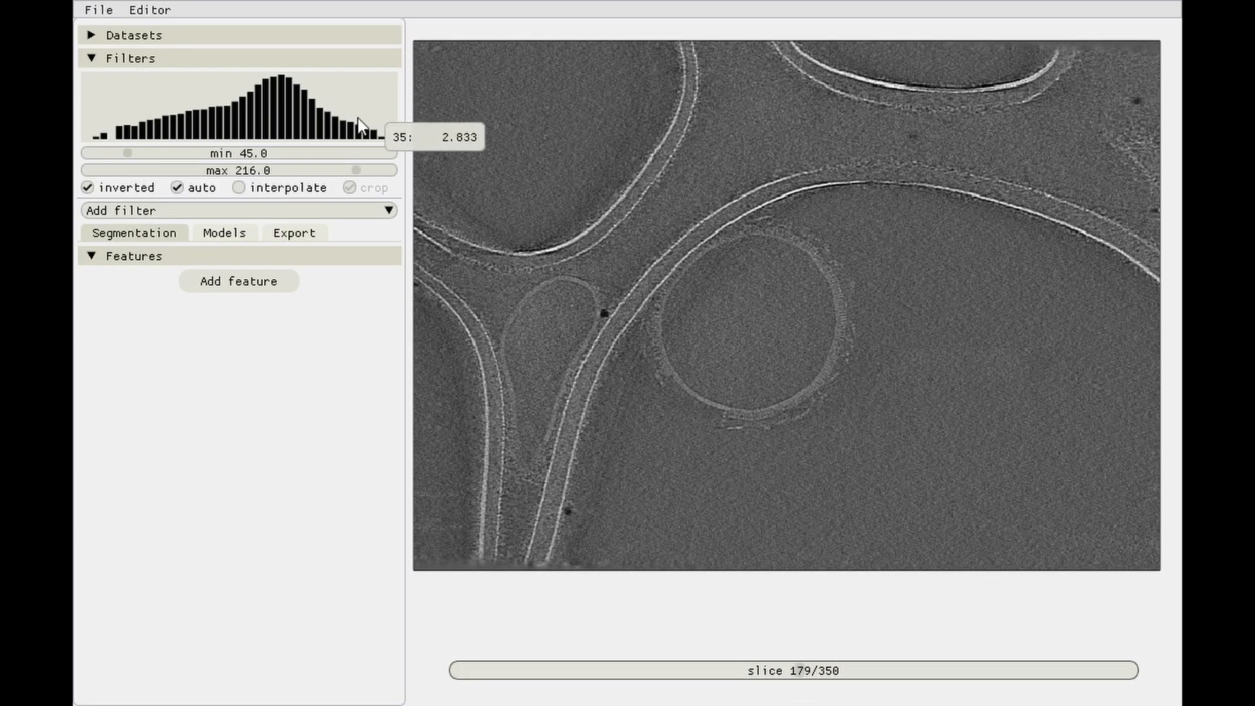
left_click(238, 234)
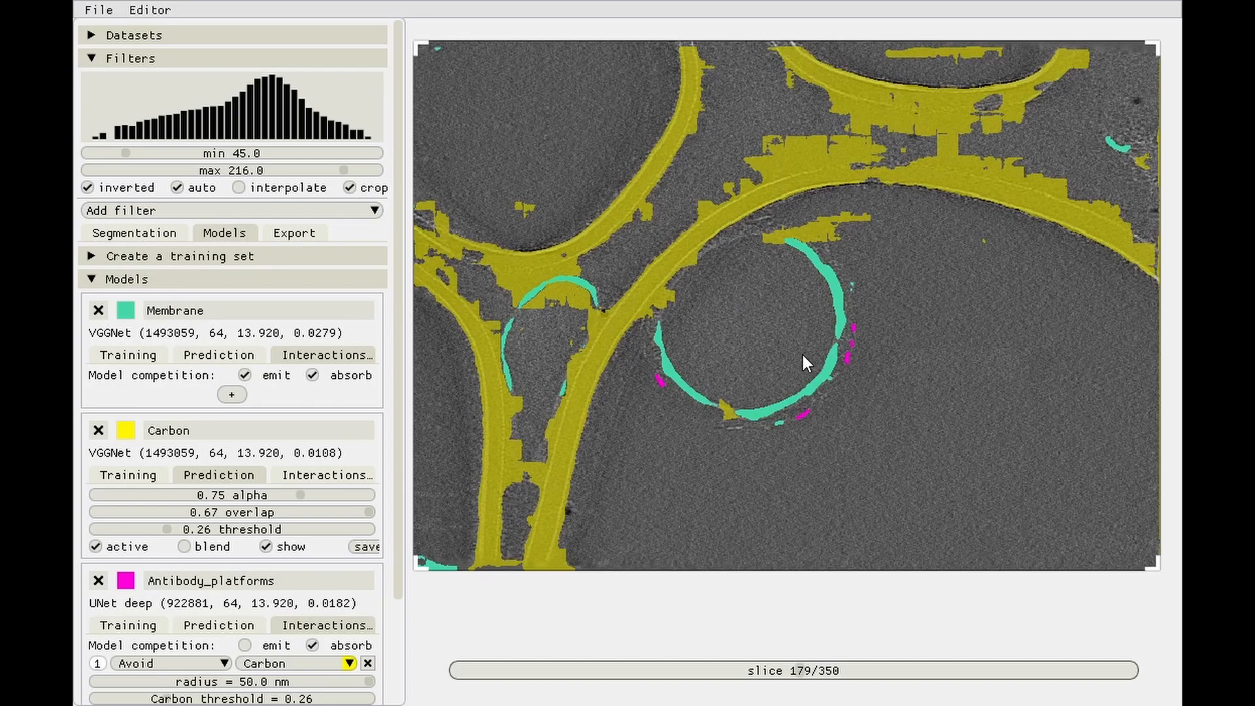
- Inspect the predictions around the round vesicle on slice 179 and show the Antibody_platforms prediction settings
scroll(801, 352, "up", 5)
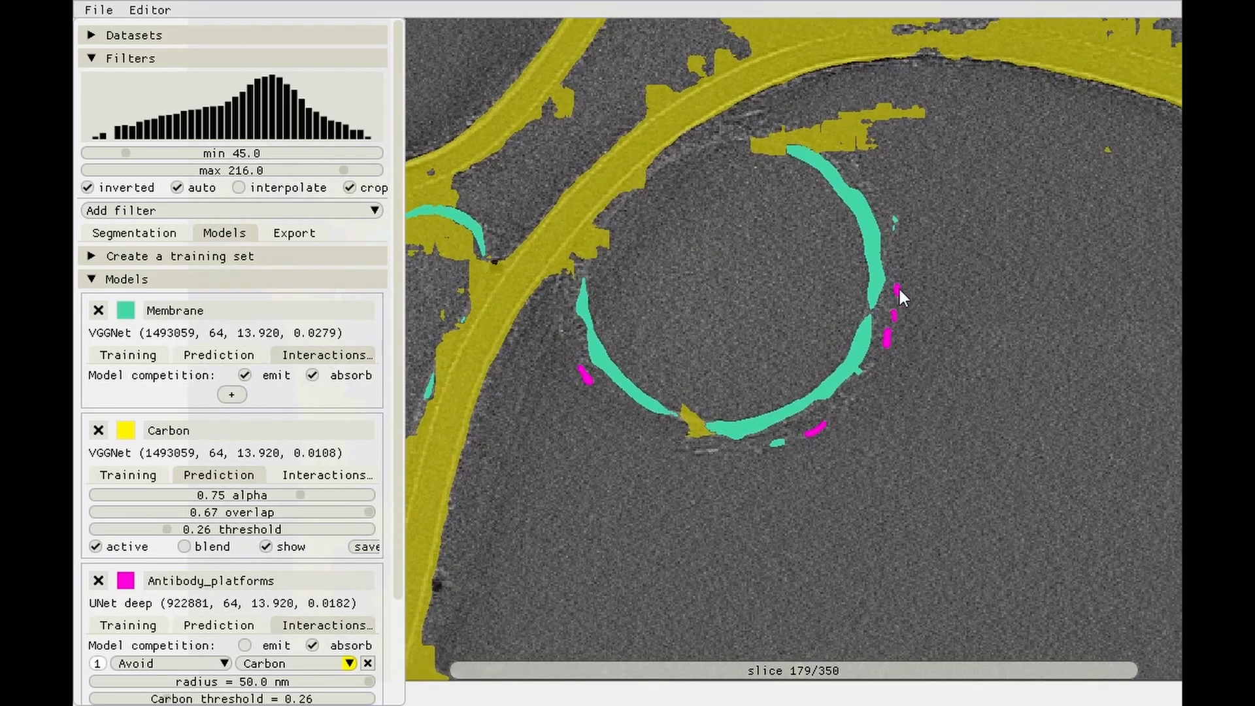
left_click(255, 626)
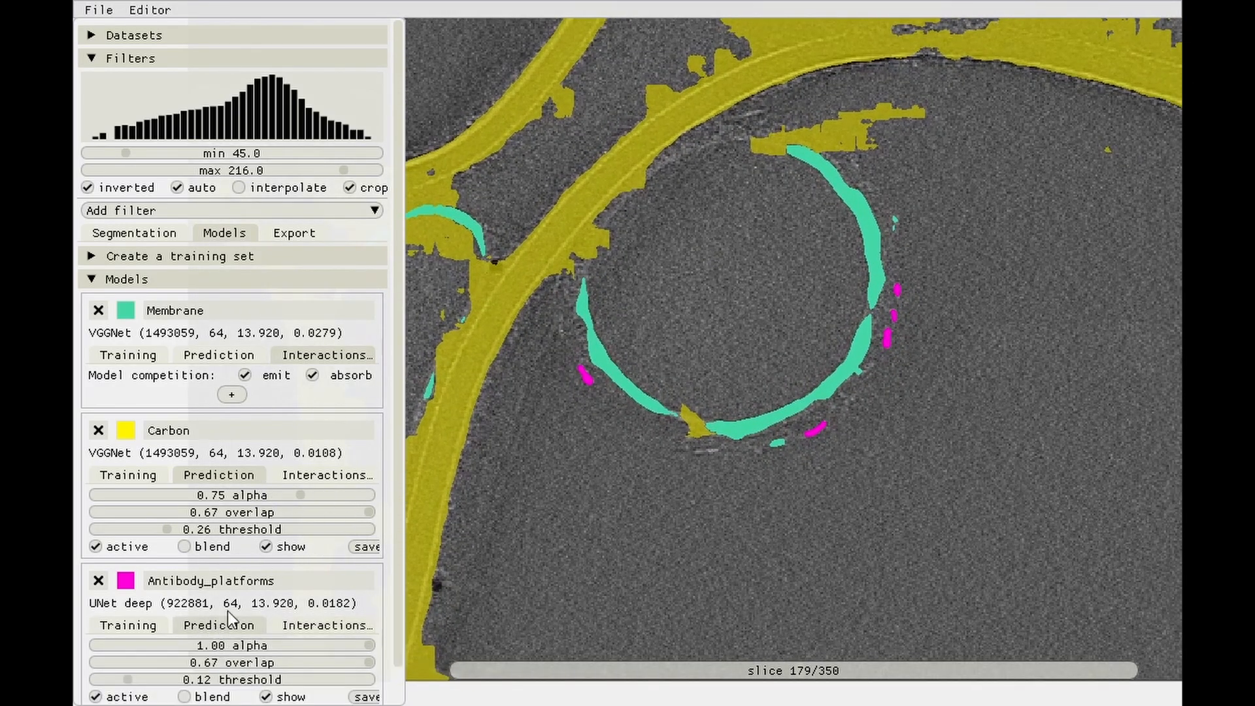
scroll(398, 515, "down", 2)
left_click_drag(365, 606, 729, 453)
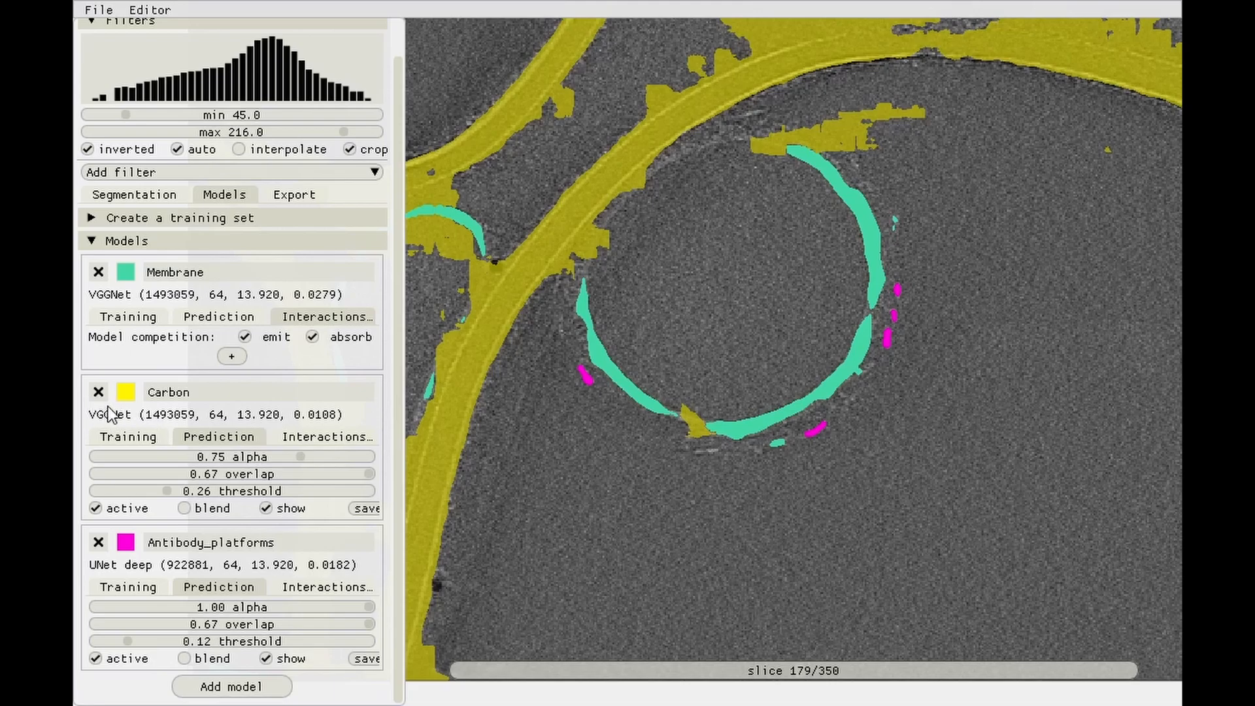
- Remove the Carbon model and check the remaining Membrane and Antibody_platforms predictions on slices 179 and 180
left_click(128, 437)
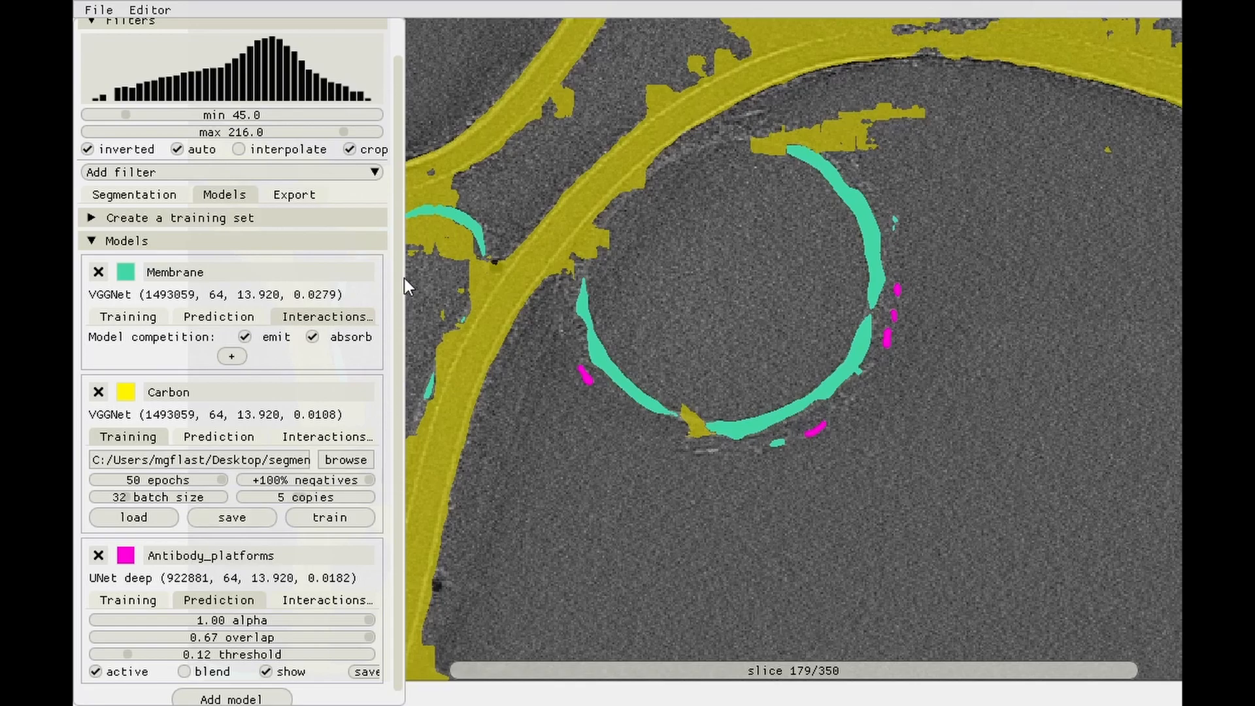
left_click(99, 392)
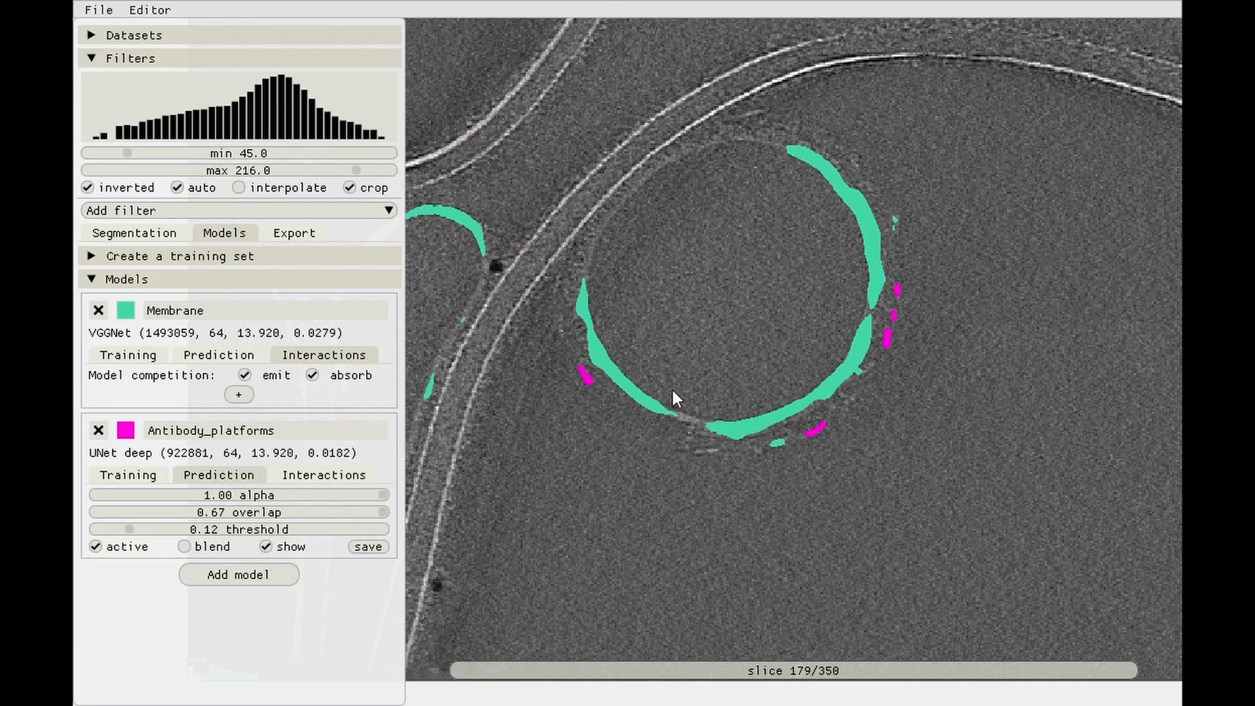
left_click_drag(691, 379, 696, 375)
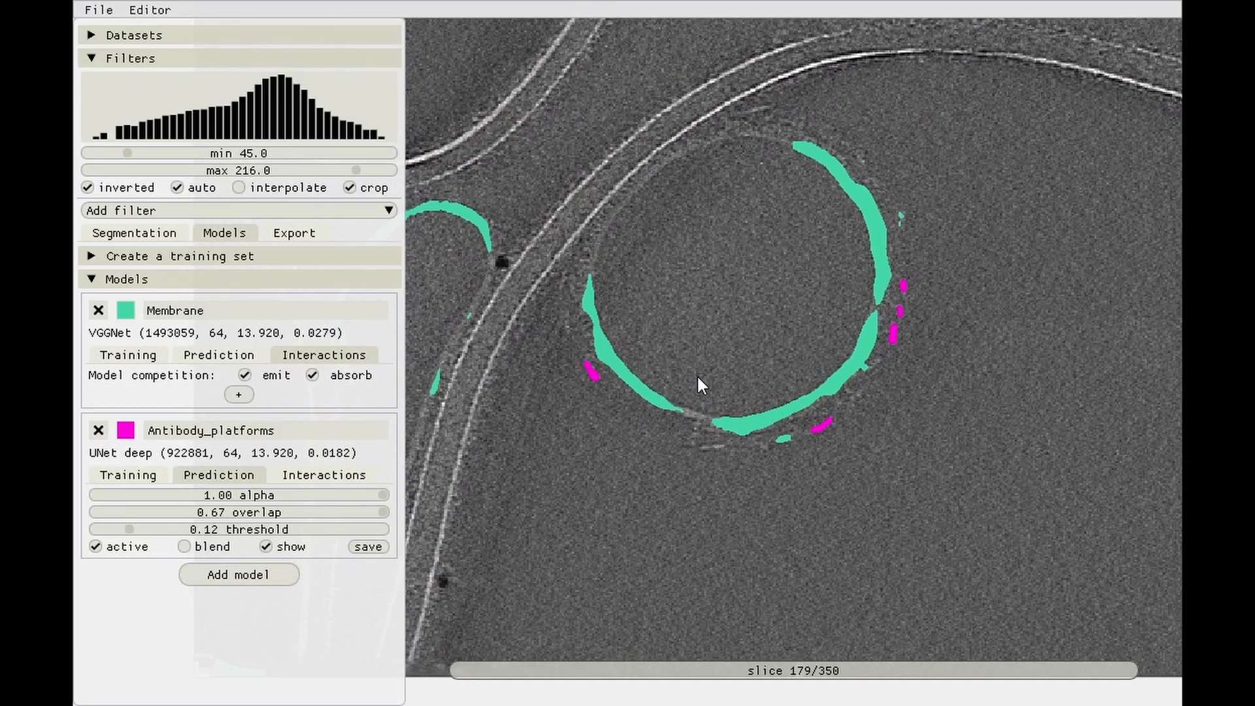
scroll(703, 384, "down", 1)
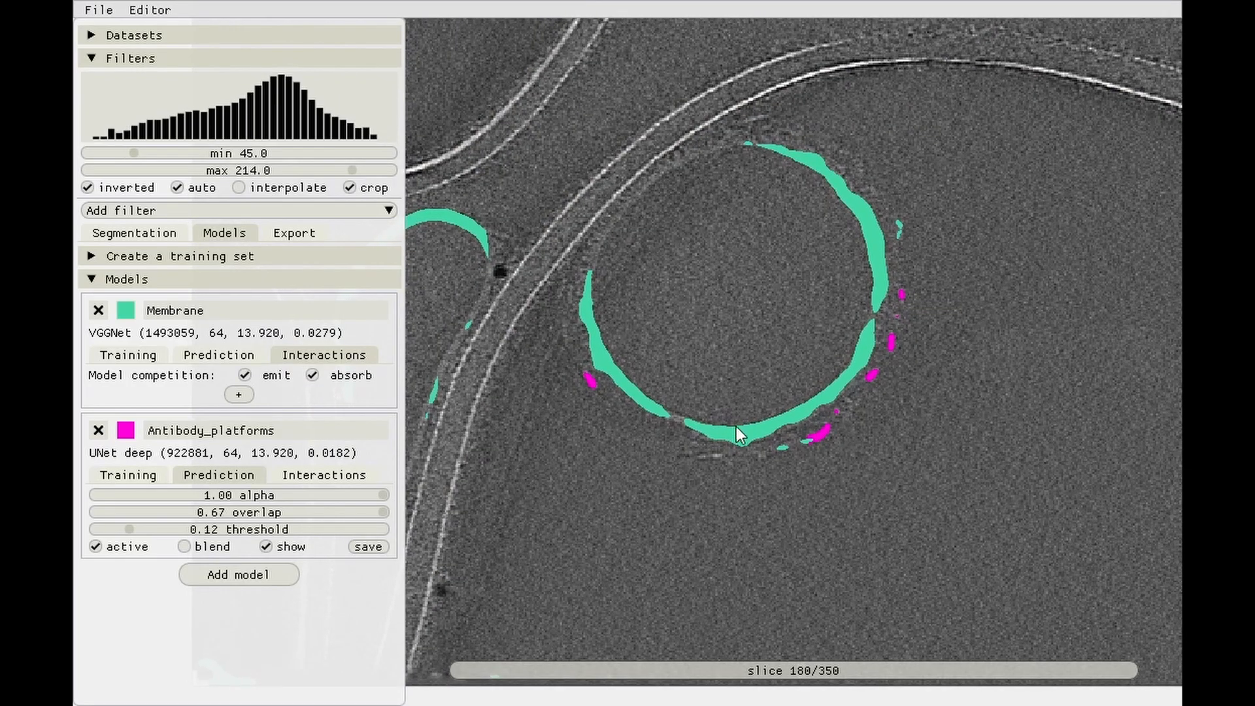
- Lower the Antibody_platforms prediction threshold to 0.08 and add the Carbon model to the model list again
mouse_move(131, 530)
left_mouse_down()
mouse_move(87, 540)
mouse_move(121, 553)
left_mouse_up()
left_click(258, 572)
scroll(396, 352, "down", 2)
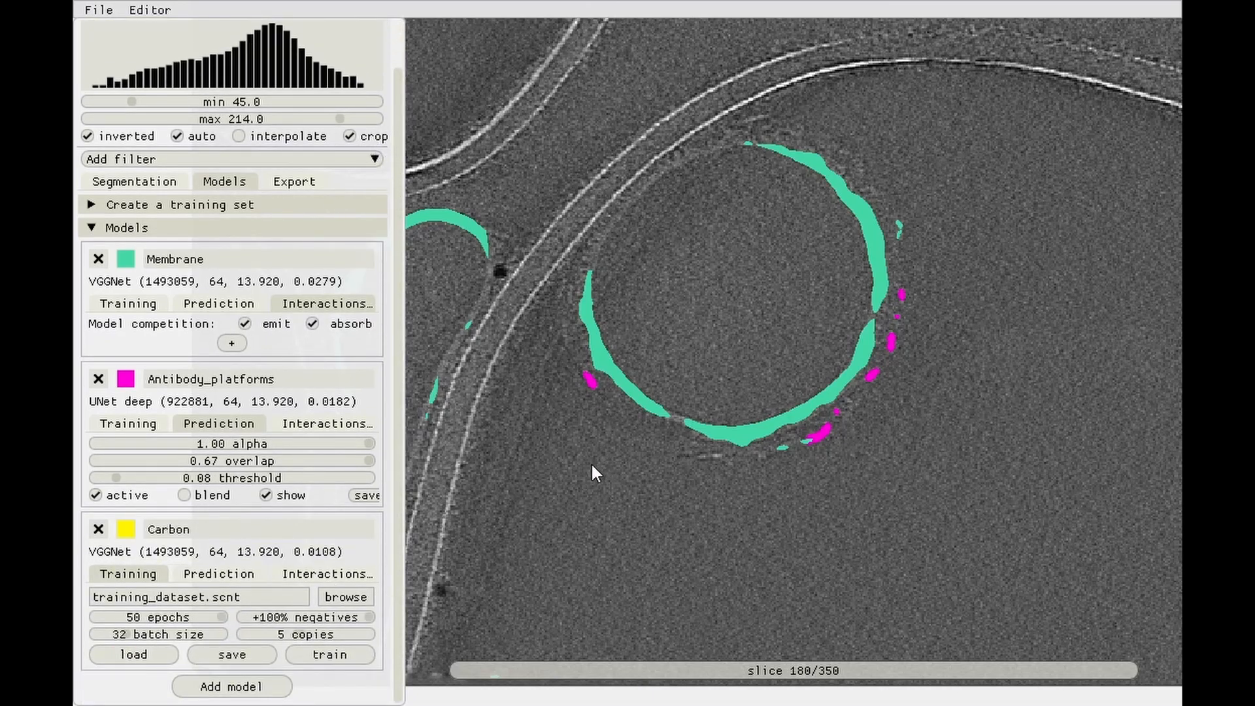
- Examine the Membrane, Carbon and Antibody_platforms segmentations around the round vesicle on slices 179 to 181
left_click_drag(640, 443, 637, 442)
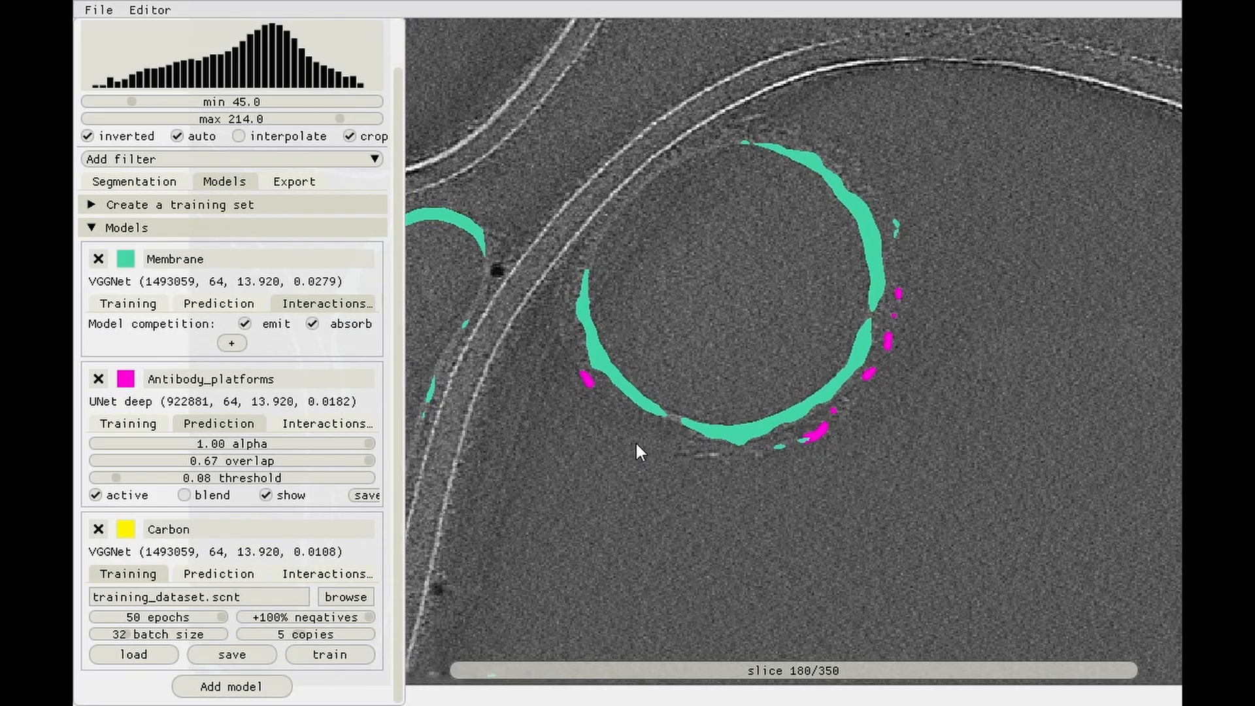
scroll(636, 444, "down", 1)
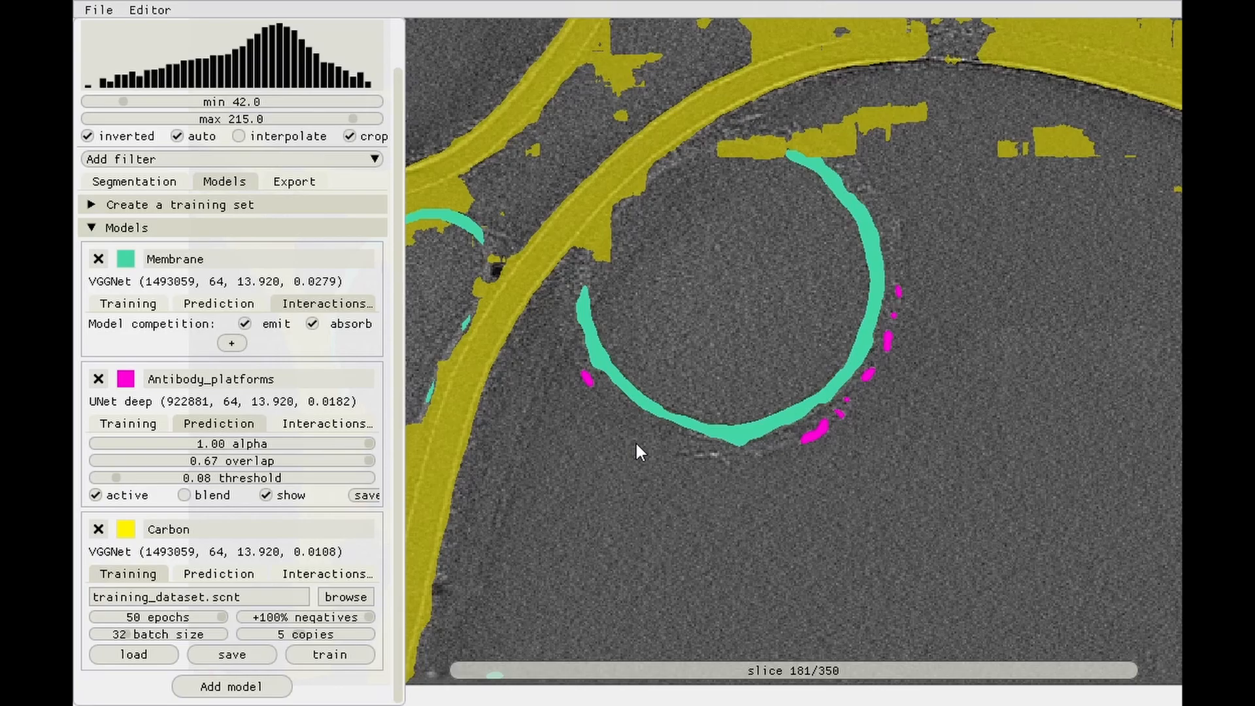
left_click_drag(771, 278, 759, 310)
scroll(732, 330, "down", 5)
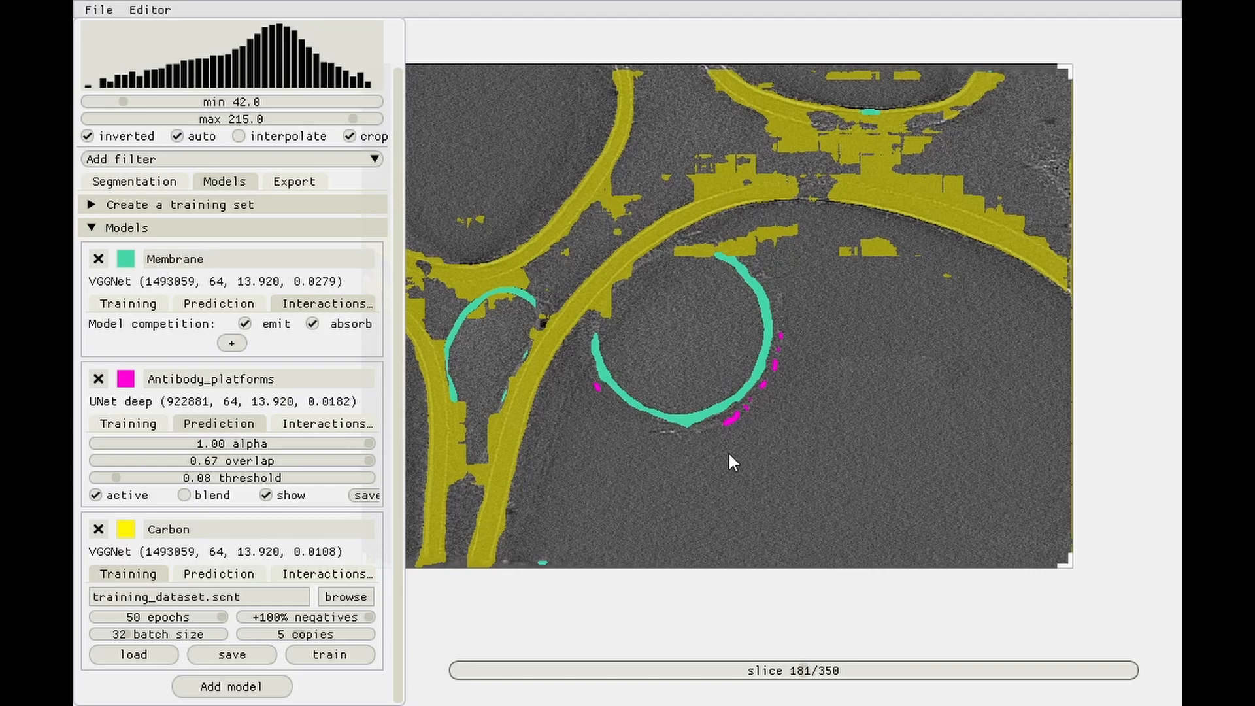
left_click_drag(698, 388, 771, 395)
scroll(782, 387, "up", 1)
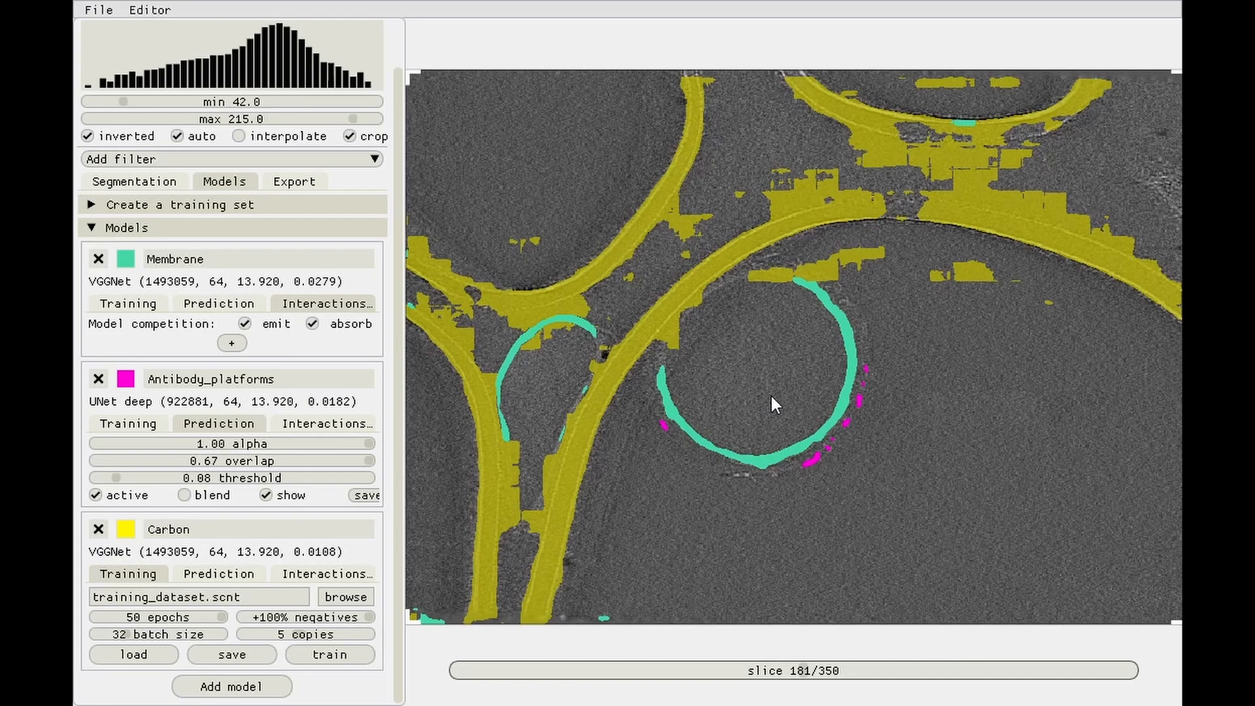
scroll(719, 378, "up", 2)
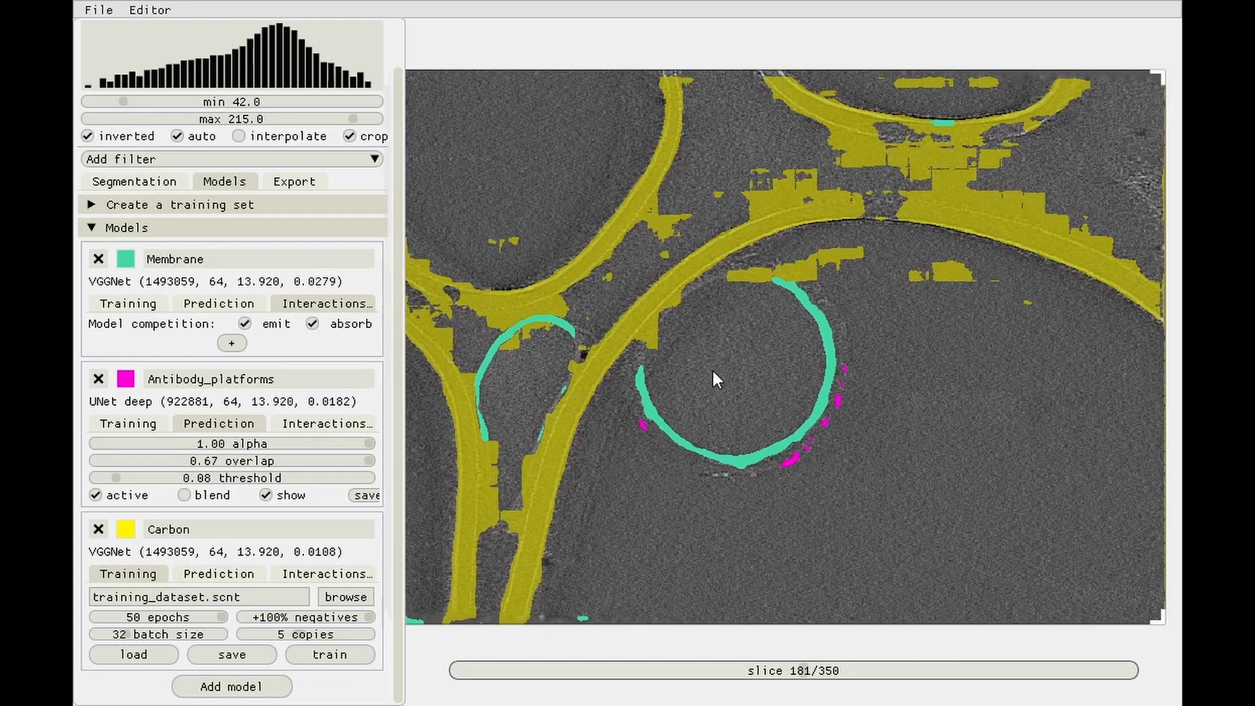
scroll(714, 385, "down", 3)
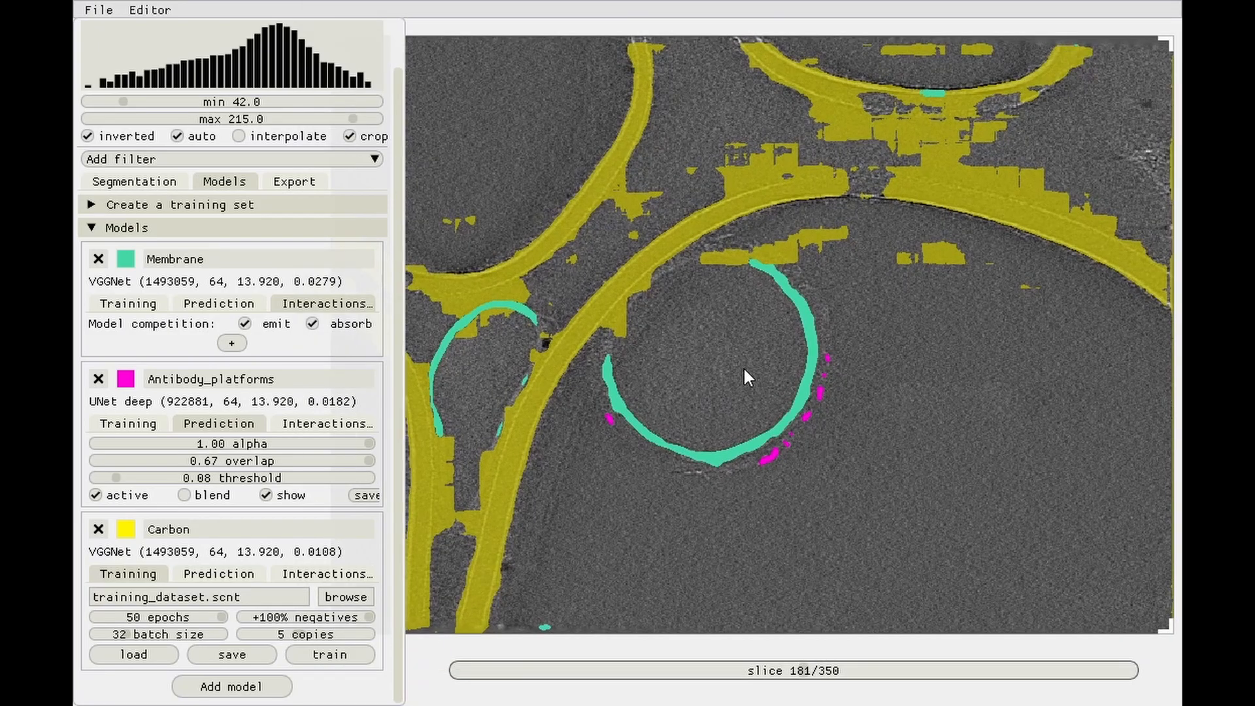
left_click_drag(697, 439, 705, 435)
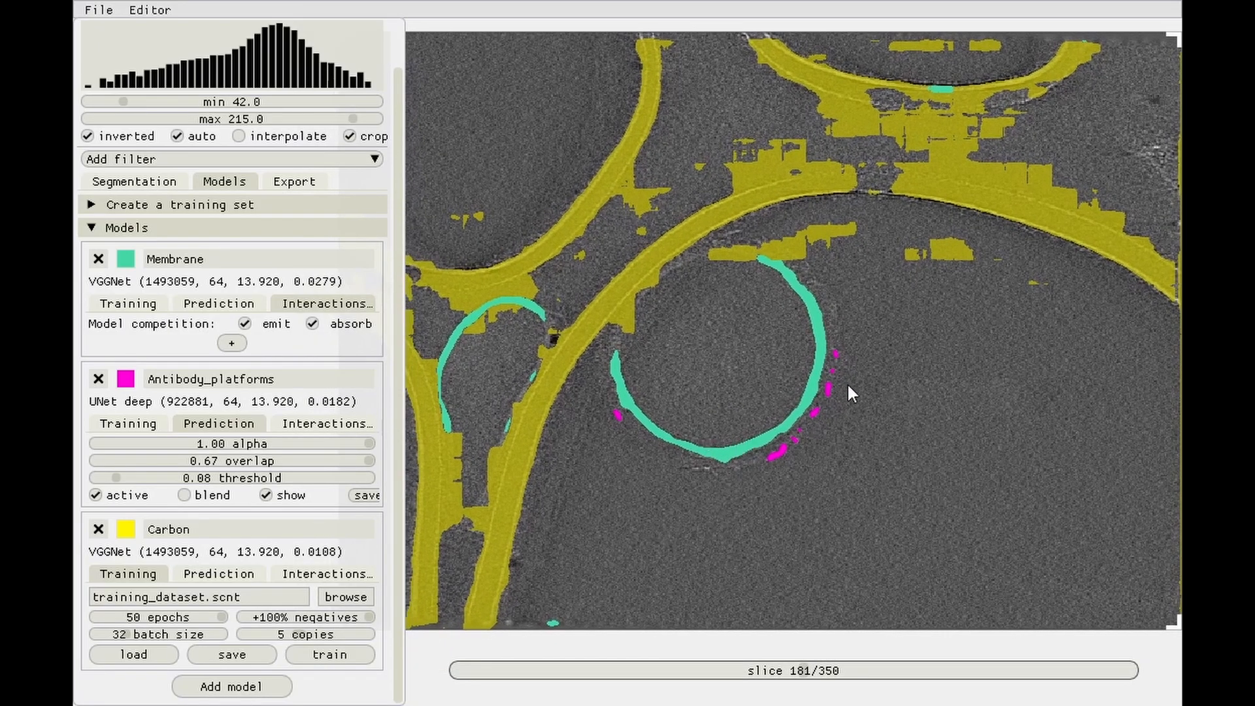
key("Down")
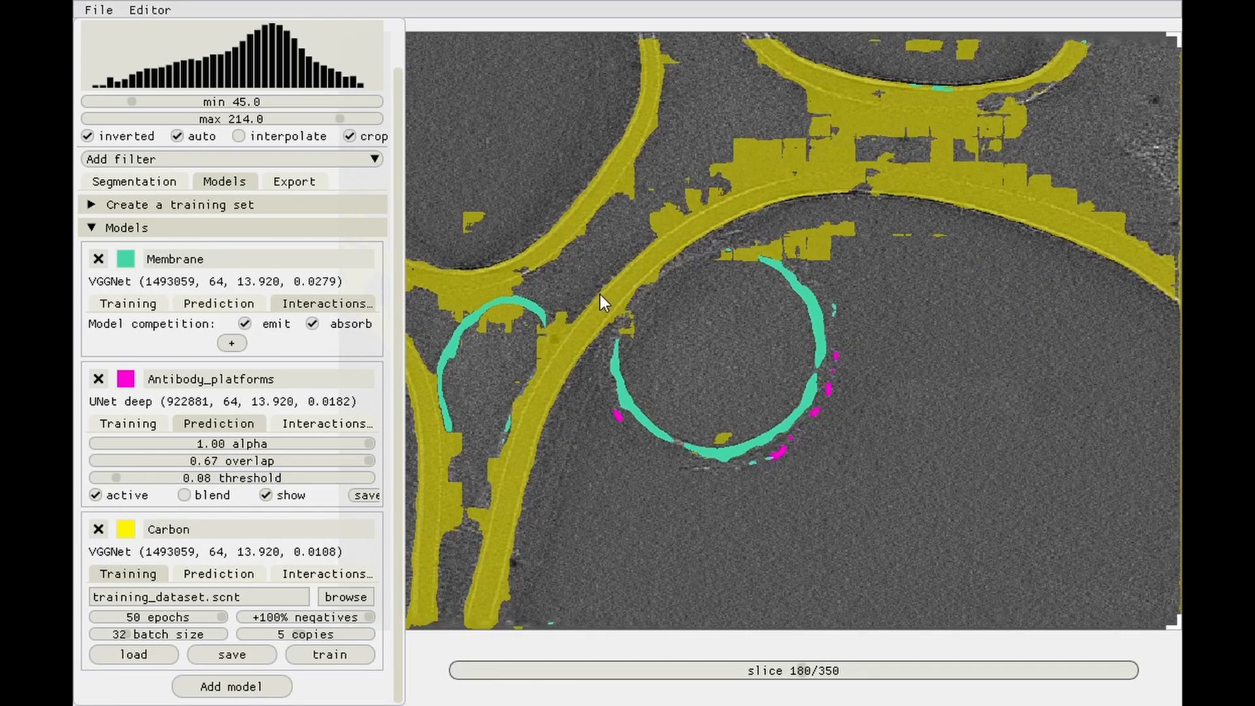
key("Down")
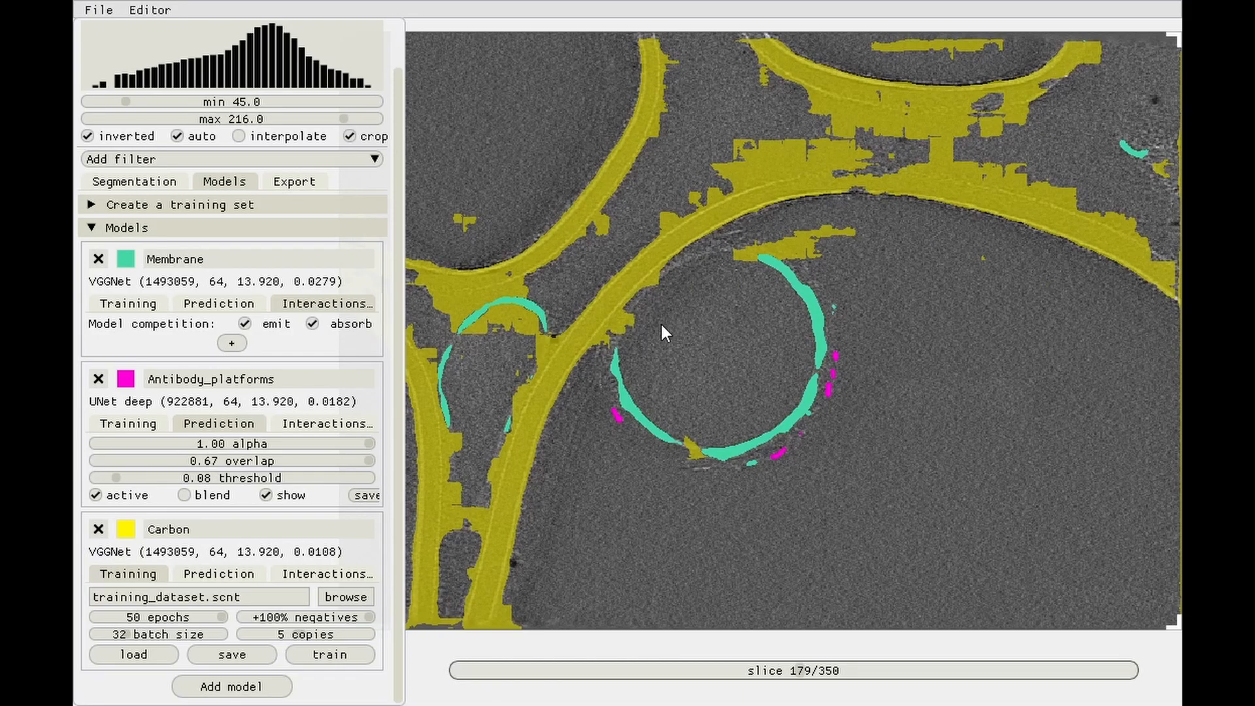
- Go to slice 183 and shrink the cropped region to a tight frame around the round vesicle
scroll(660, 321, "up", 4)
left_click_drag(721, 373, 736, 368)
scroll(735, 372, "down", 3)
left_click_drag(432, 123, 587, 230)
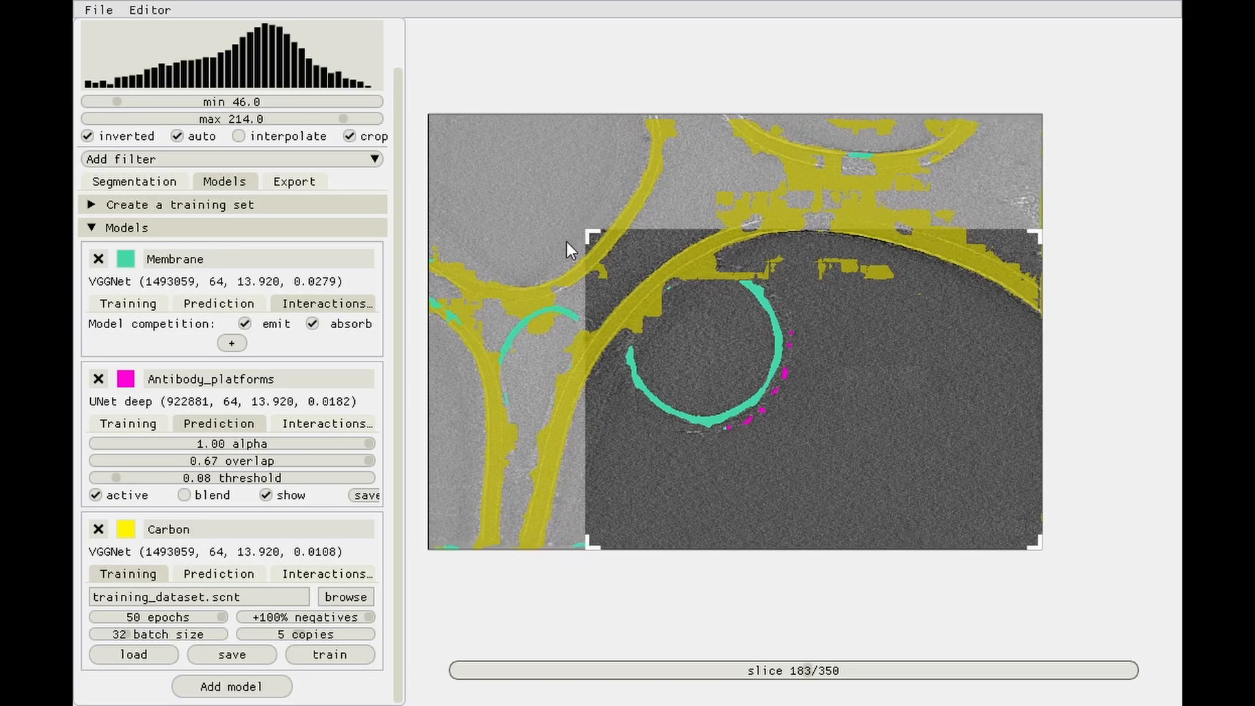
left_click_drag(1035, 547, 825, 470)
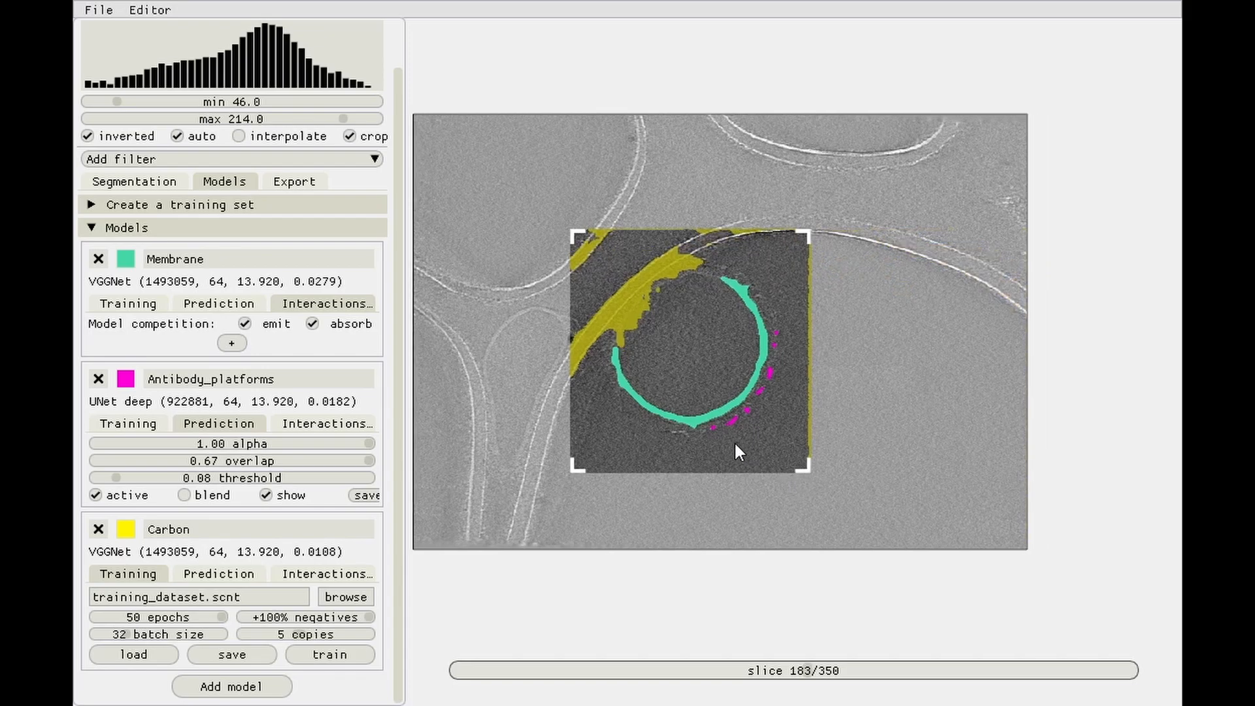
- Choose the bin8_SIRT_ali_IgG3_058_corrected_rec tomogram as the dataset to process for volume export
left_click(292, 187)
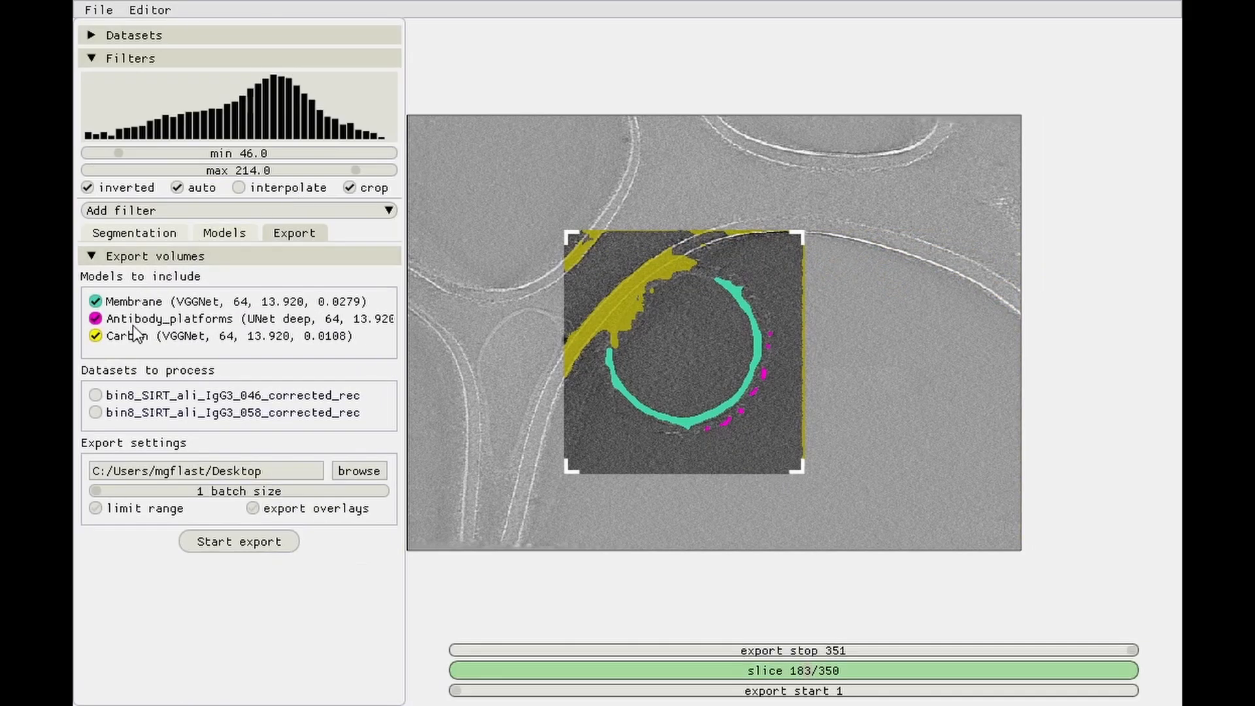
left_click(84, 35)
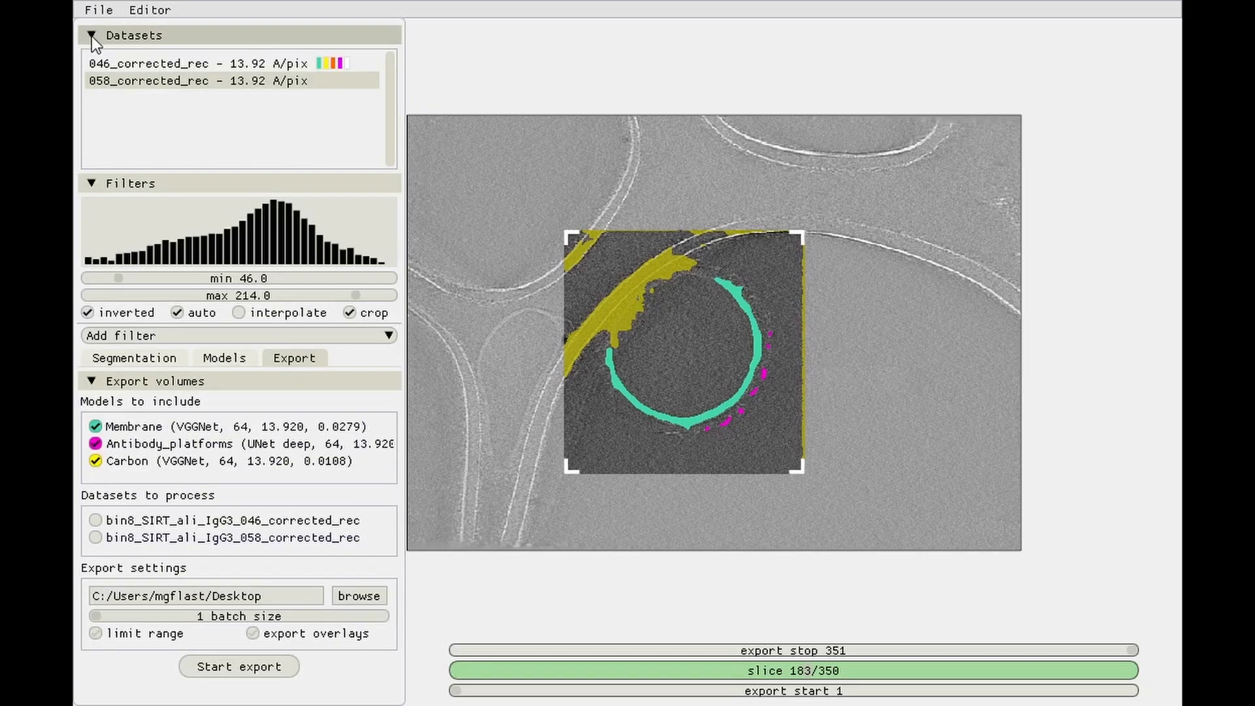
left_click(96, 42)
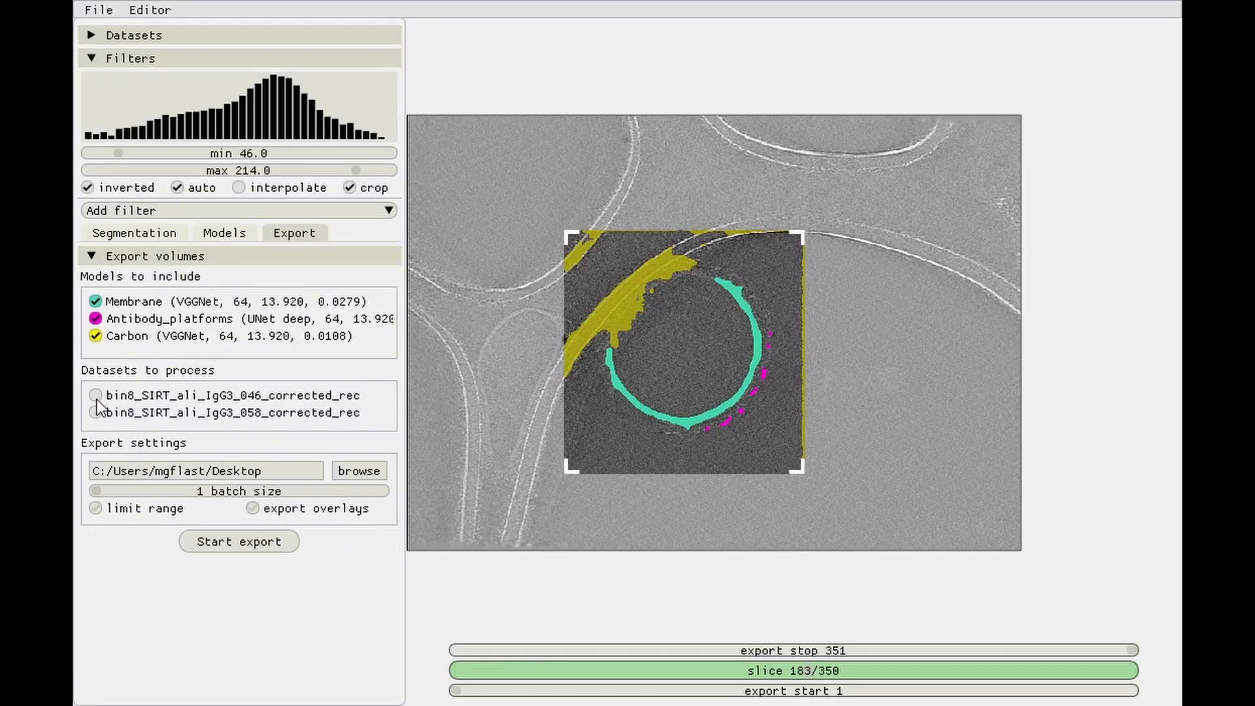
left_click(95, 412)
- Save the Membrane, Antibody_platforms and Carbon models together as a model group
left_click(98, 12)
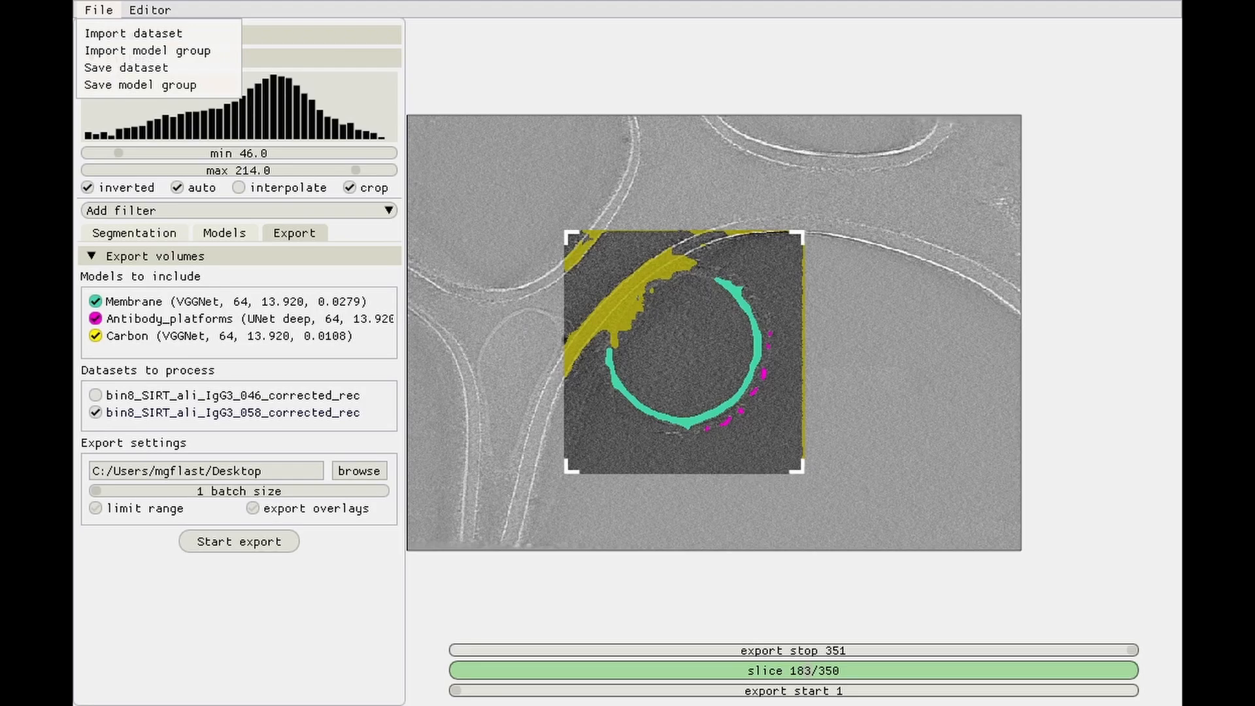
left_click(756, 470)
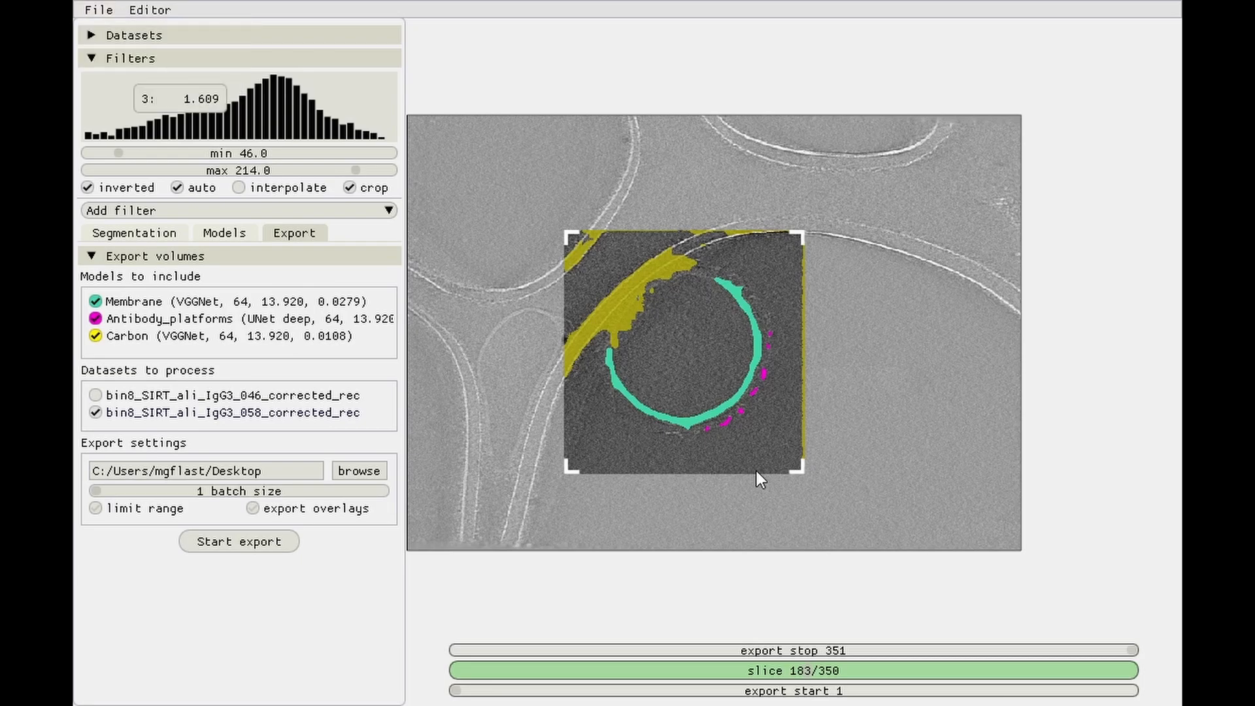
- Remove all three models from the model list and import the saved model group
left_click(216, 234)
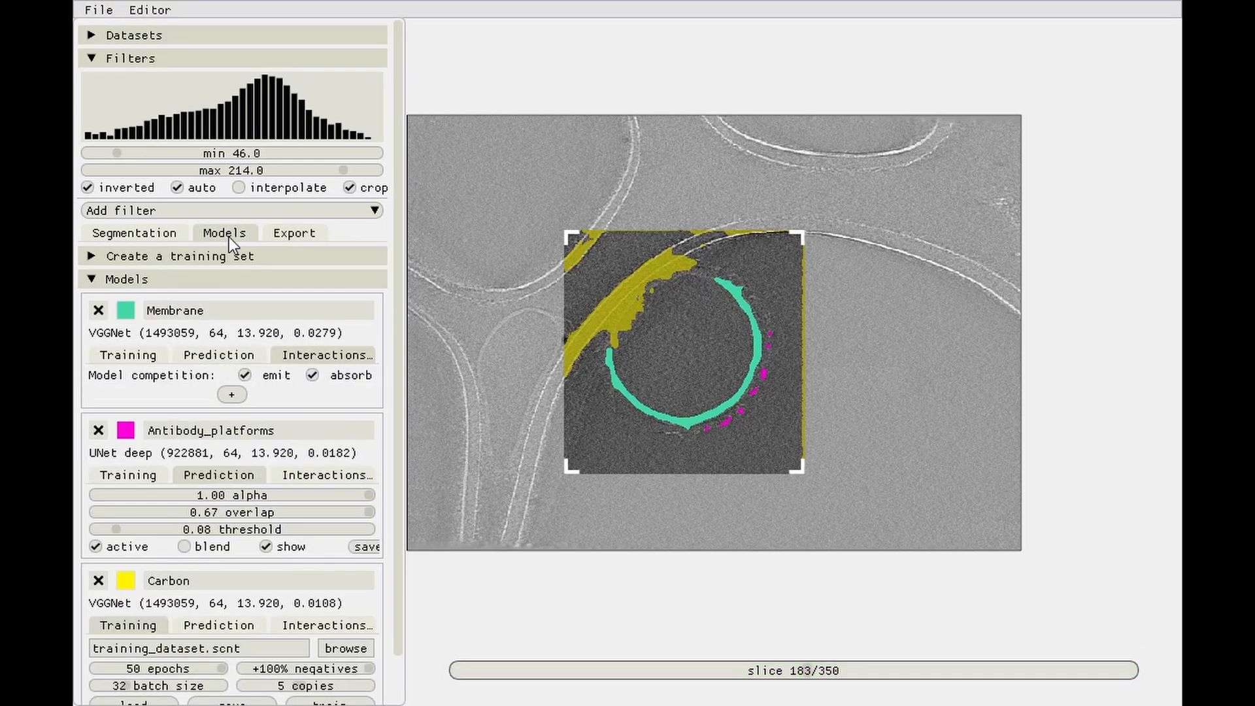
left_click_drag(400, 199, 400, 327)
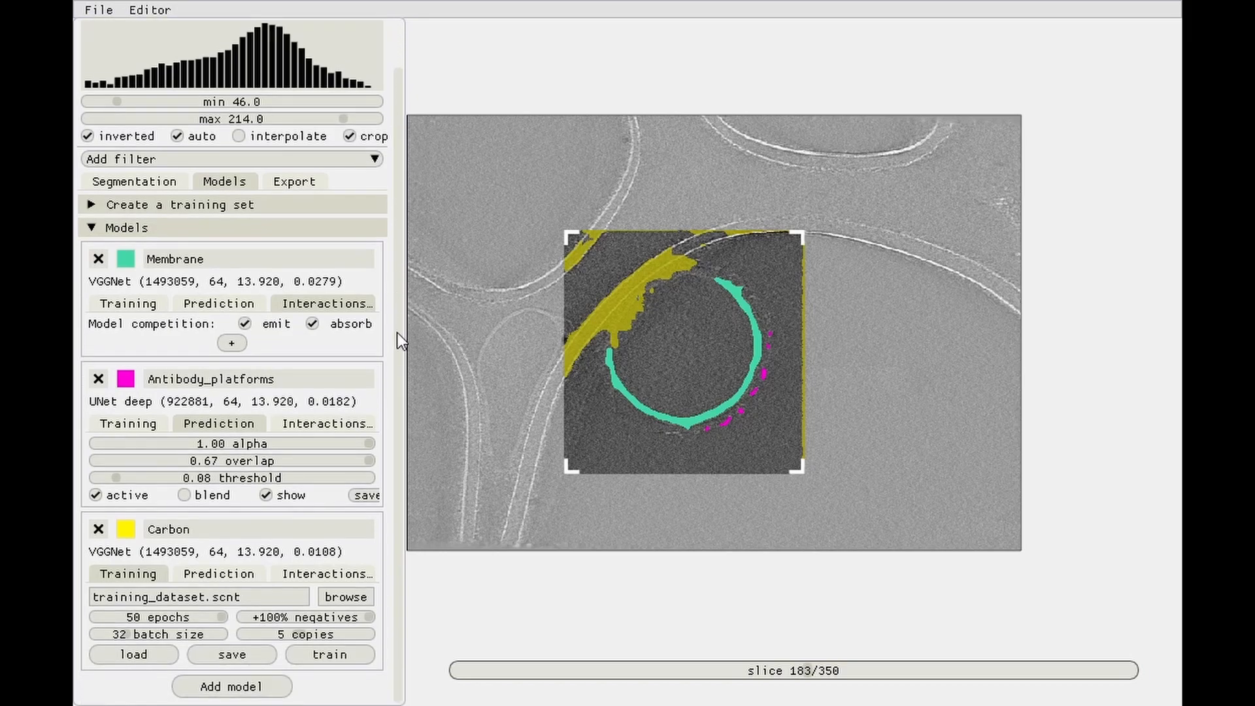
left_click(104, 259)
left_click(100, 311)
left_click(98, 311)
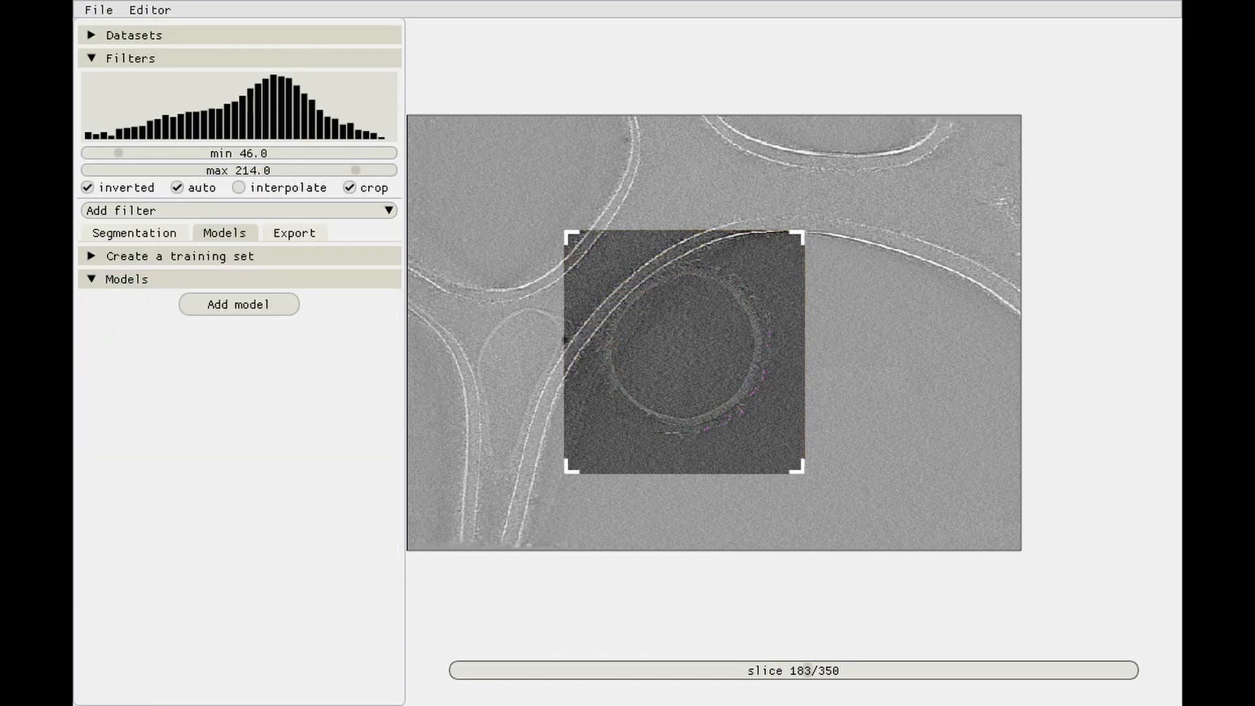
left_click(99, 10)
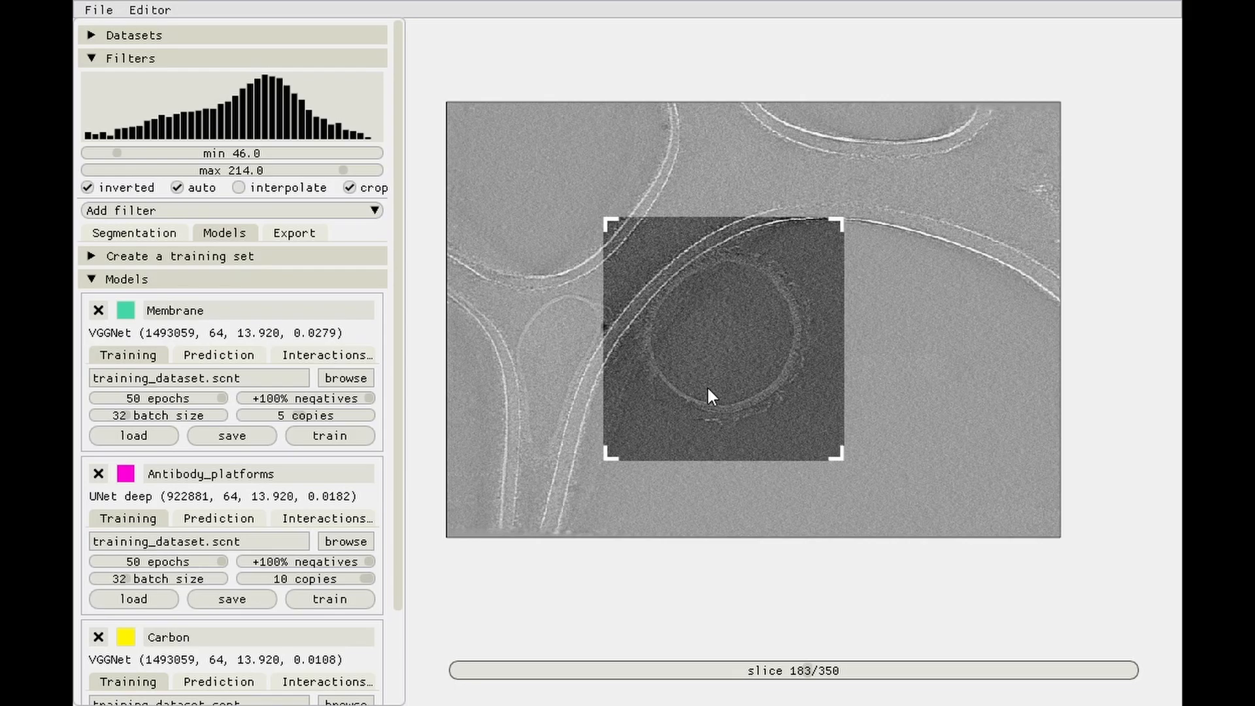
- Check the reloaded models' segmentations around the round vesicle on slices 182 and 183 and set the Antibody_platforms prediction alpha to 1.00
scroll(719, 409, "up", 1)
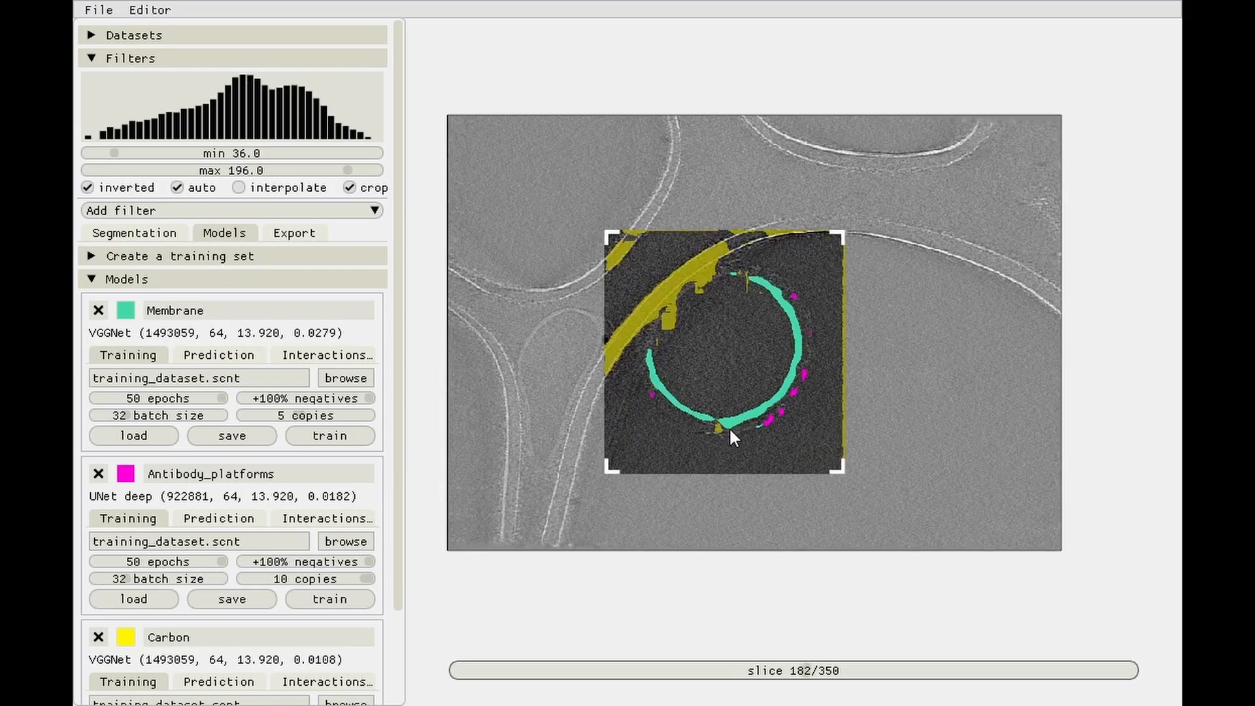
scroll(728, 426, "down", 1)
left_click_drag(731, 367, 681, 343)
scroll(730, 357, "up", 4)
scroll(732, 359, "up", 2)
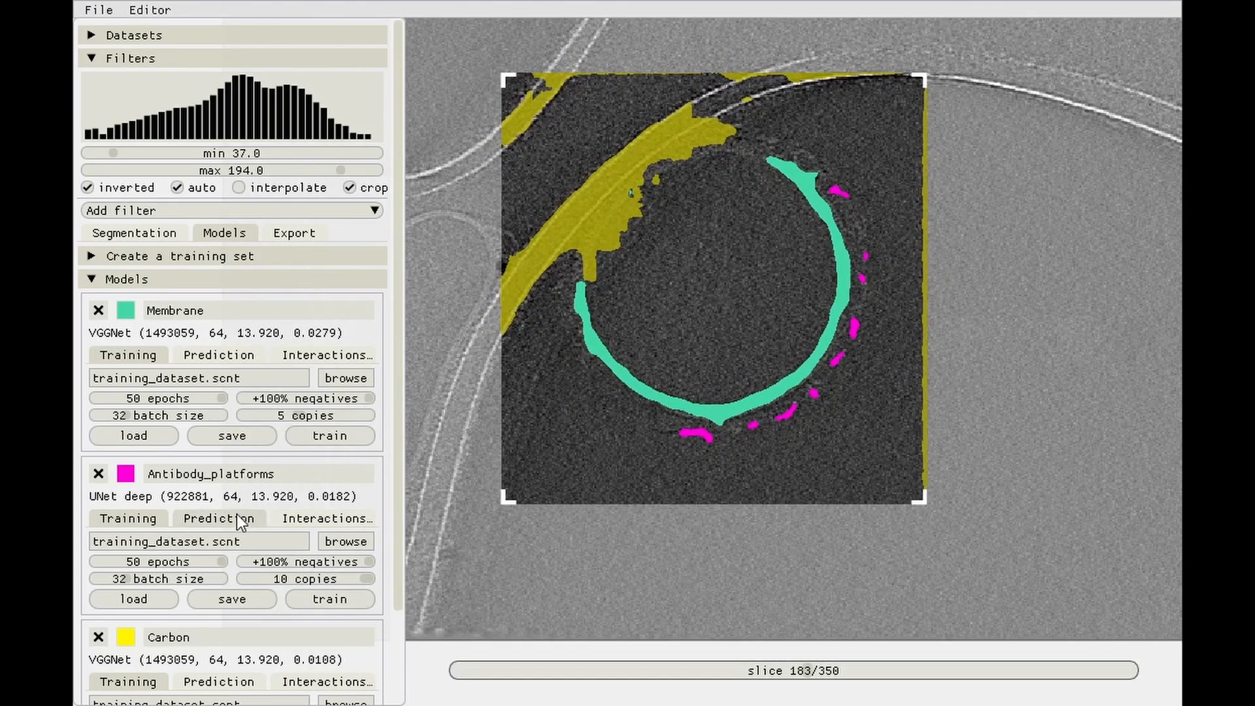
left_click(203, 518)
left_click_drag(203, 538, 371, 555)
- Add a Gaussian blur filter and set the contrast range to min 113.5 and max 177.2
left_click(98, 259)
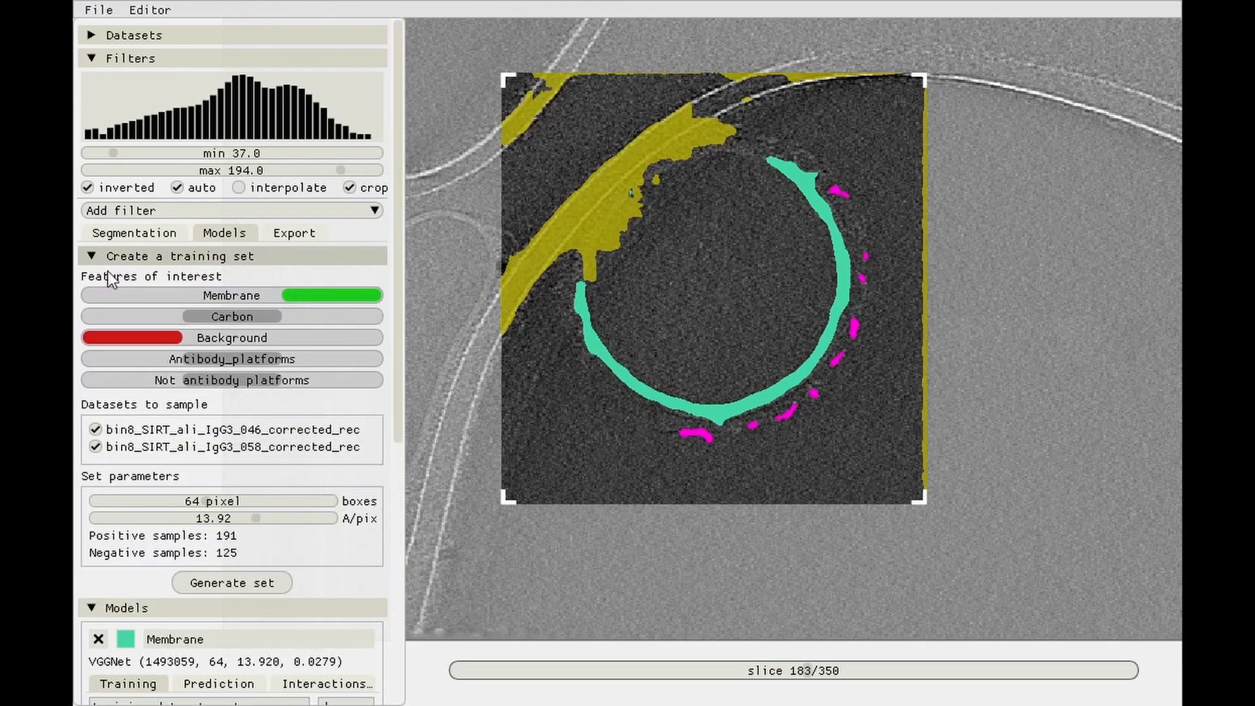
left_click(161, 210)
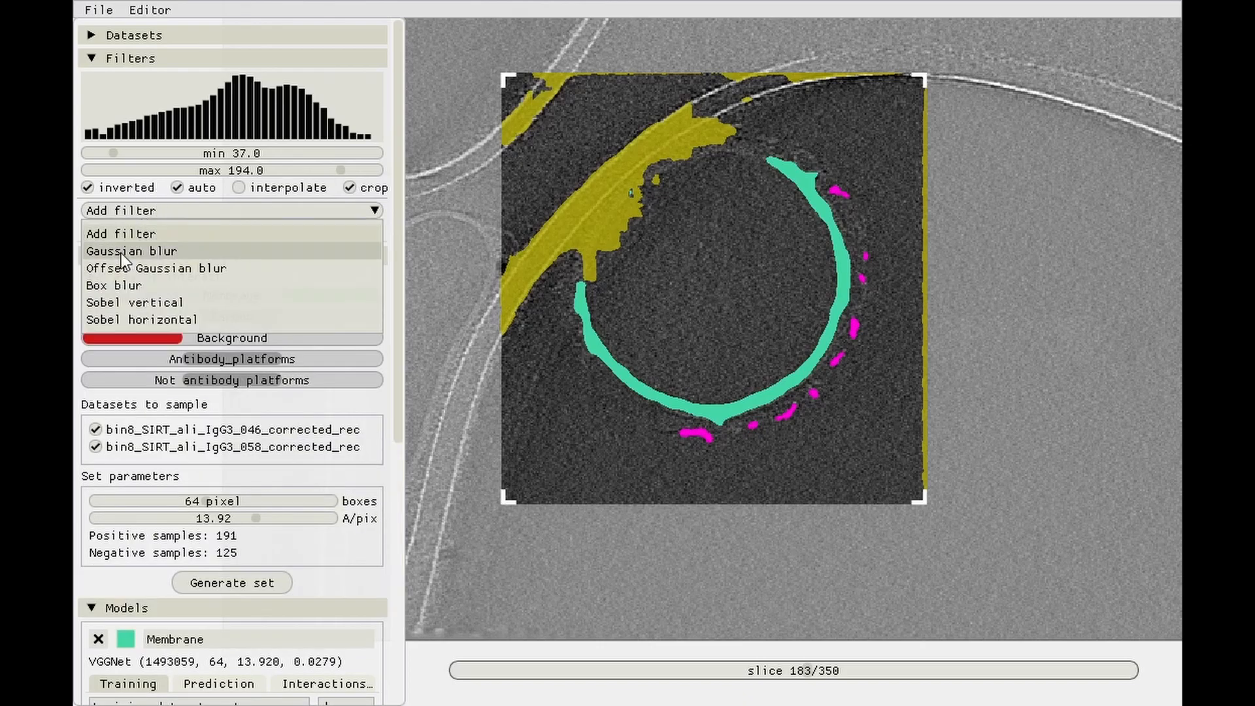
left_click(121, 252)
left_click_drag(292, 171, 315, 179)
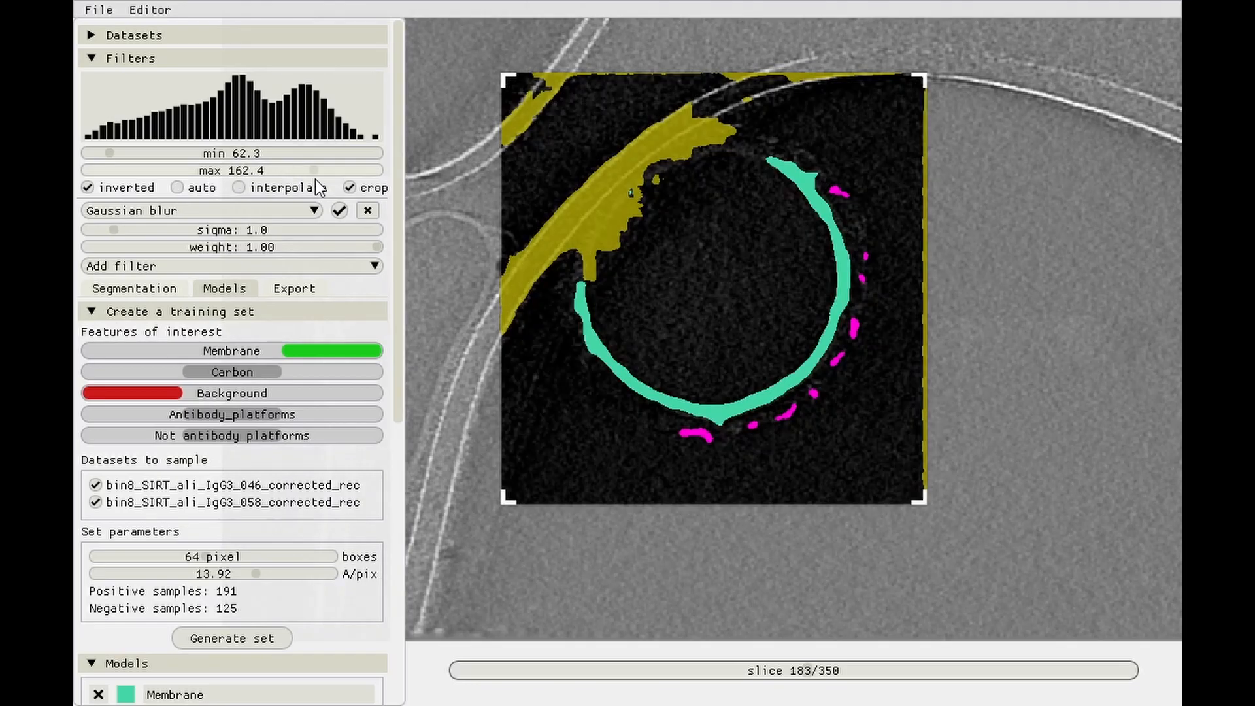
left_click_drag(174, 155, 208, 154)
left_click_drag(315, 170, 344, 183)
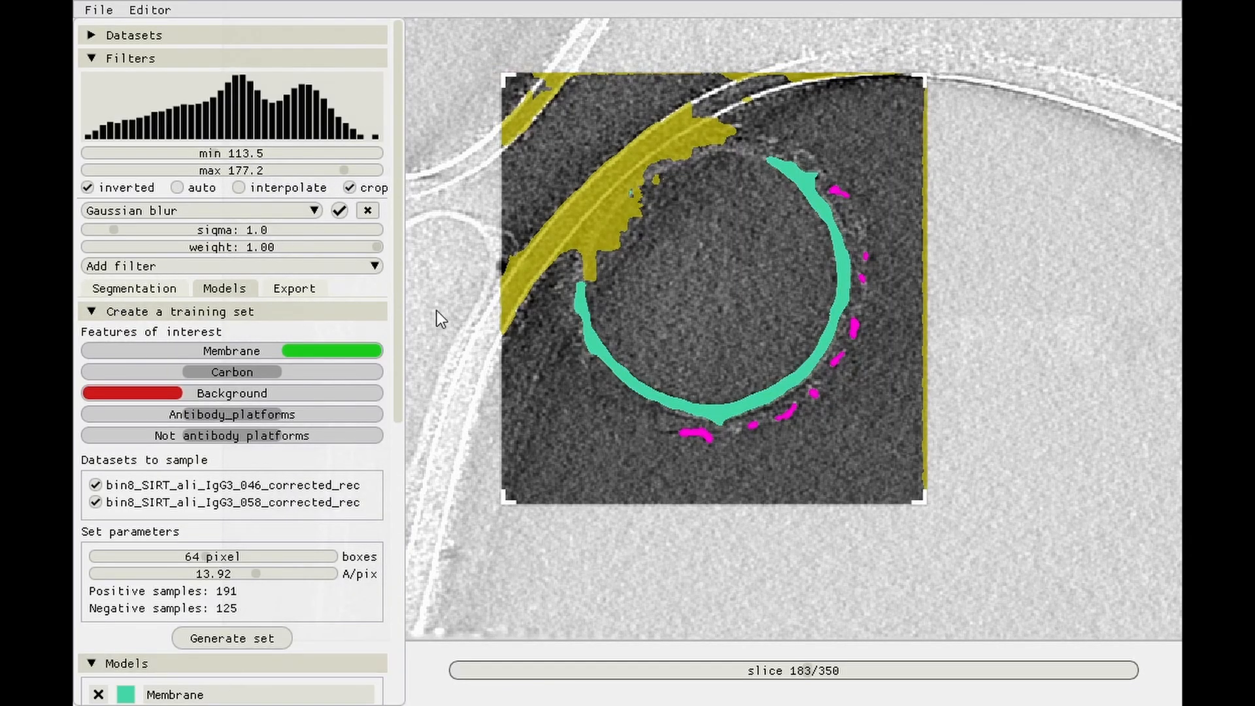
- Enable blending for the Antibody_platforms prediction and keep its alpha at 1.00
left_click(108, 311)
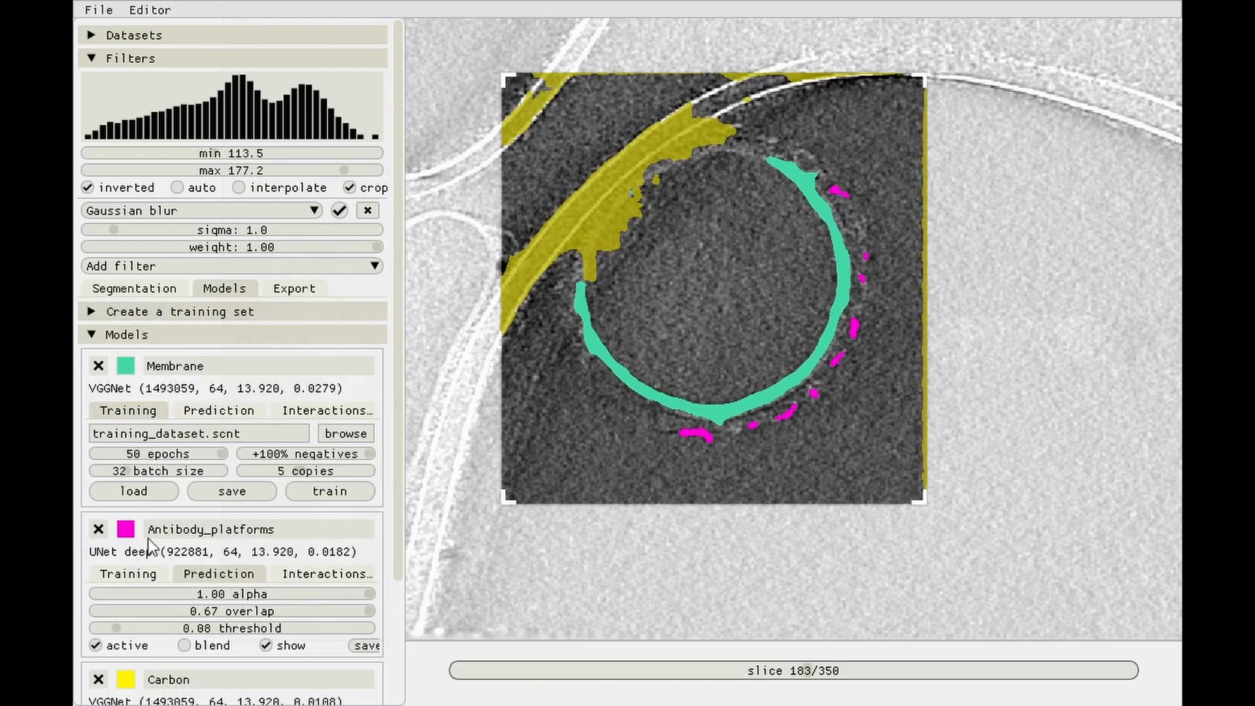
left_click_drag(190, 597, 371, 593)
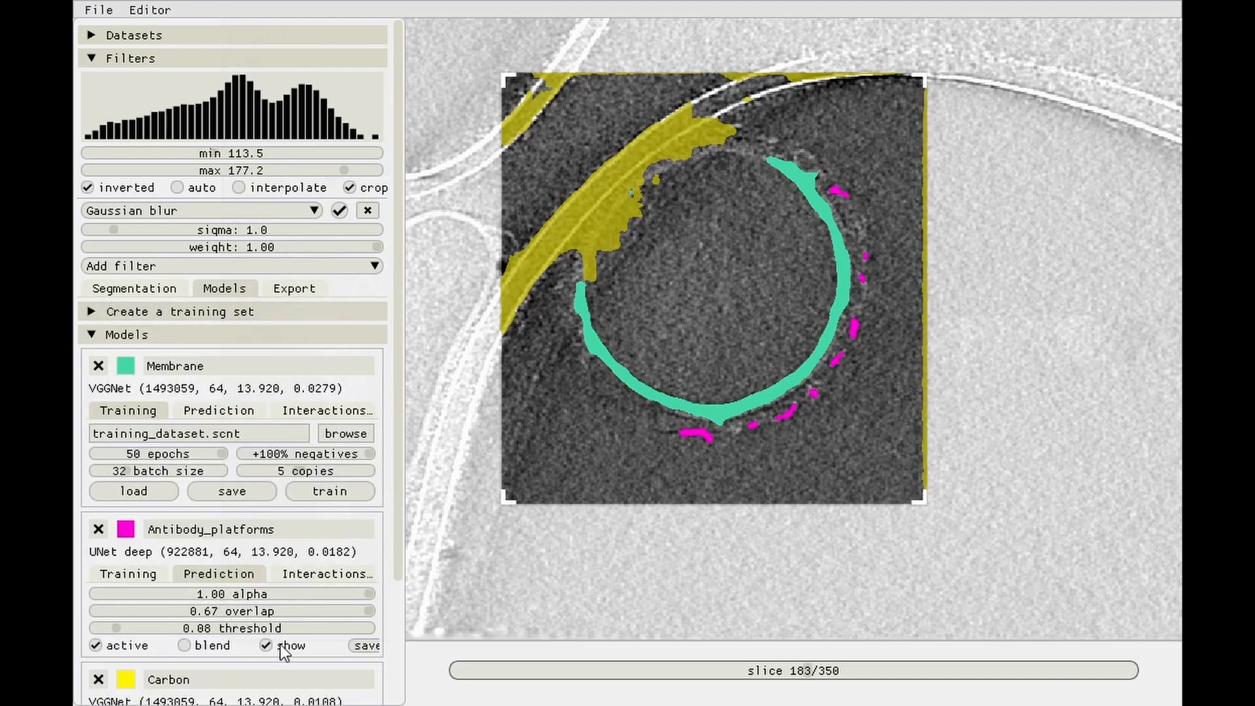
left_click(185, 645)
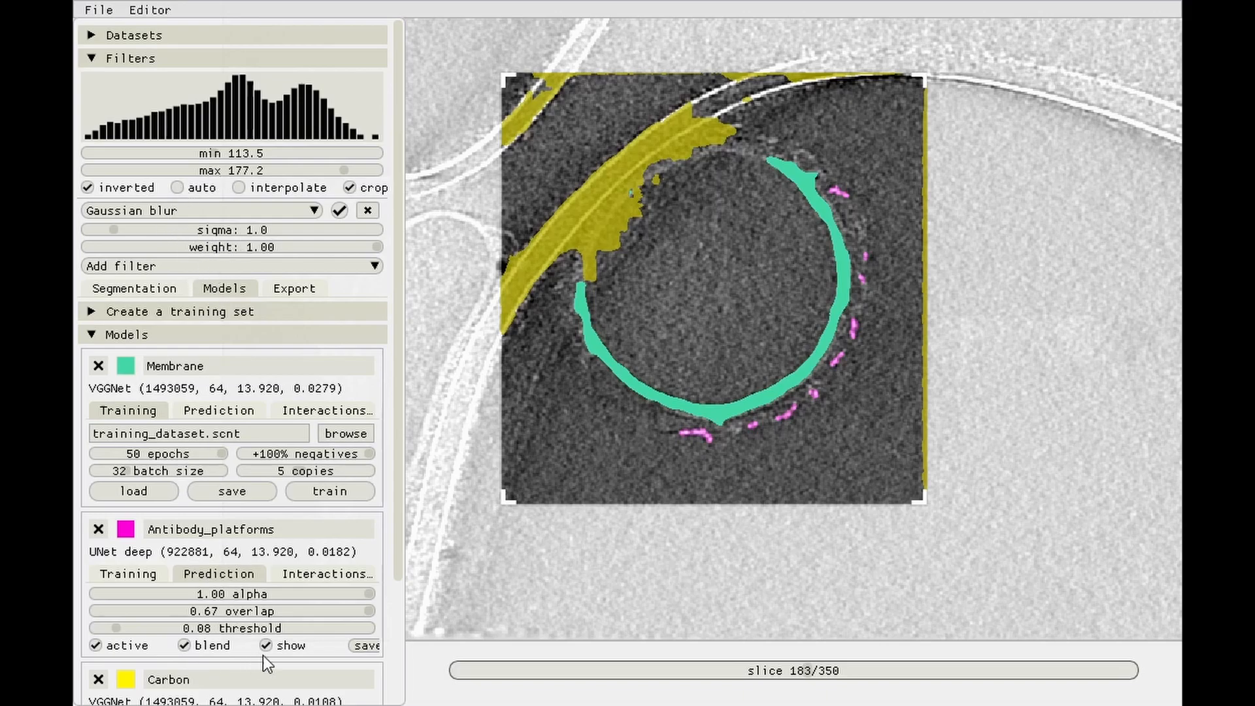
left_click_drag(362, 598, 697, 590)
scroll(687, 296, "down", 2)
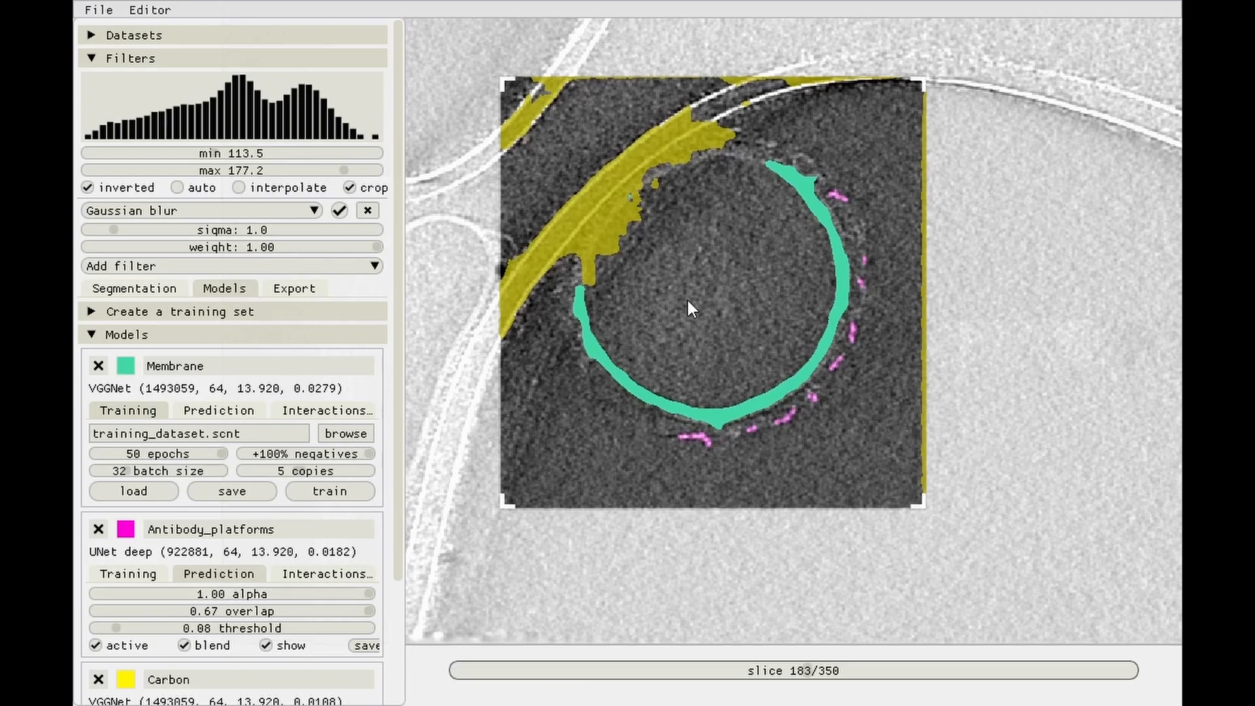
- Go through the upper slices down to 199 and limit the volume export to stop at slice 199
left_click(283, 292)
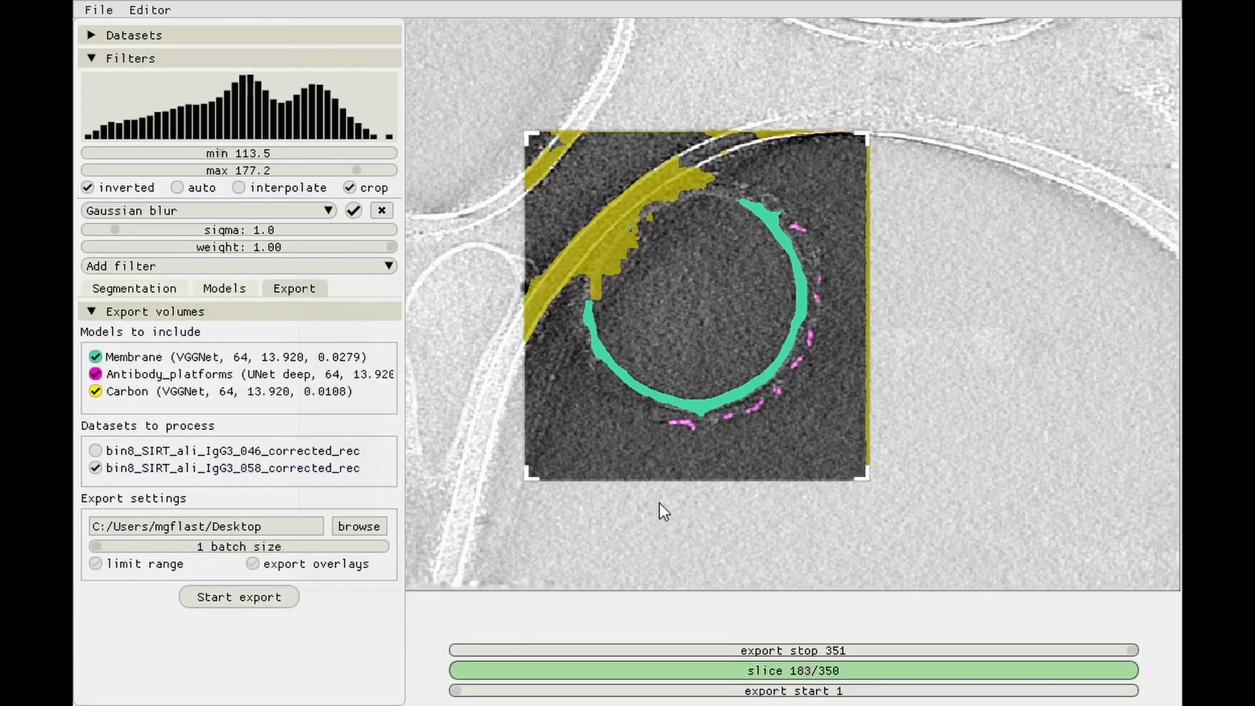
left_click_drag(1040, 662, 1014, 659)
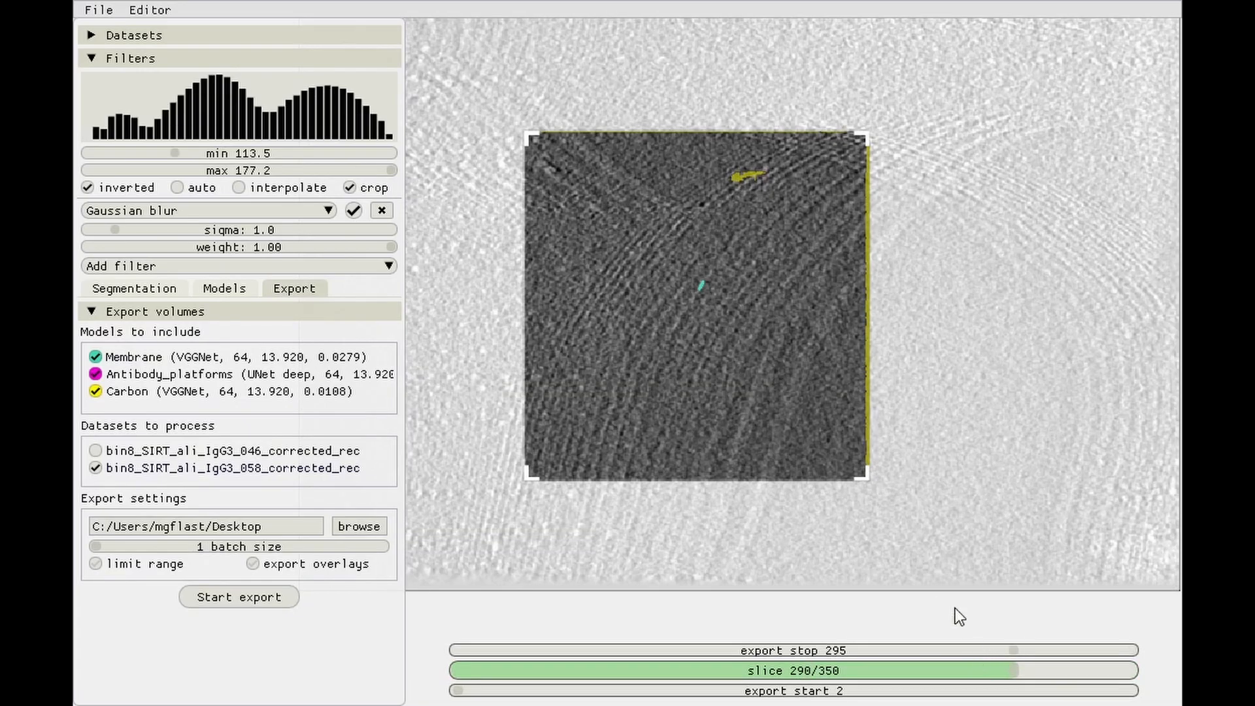
scroll(836, 440, "up", 20)
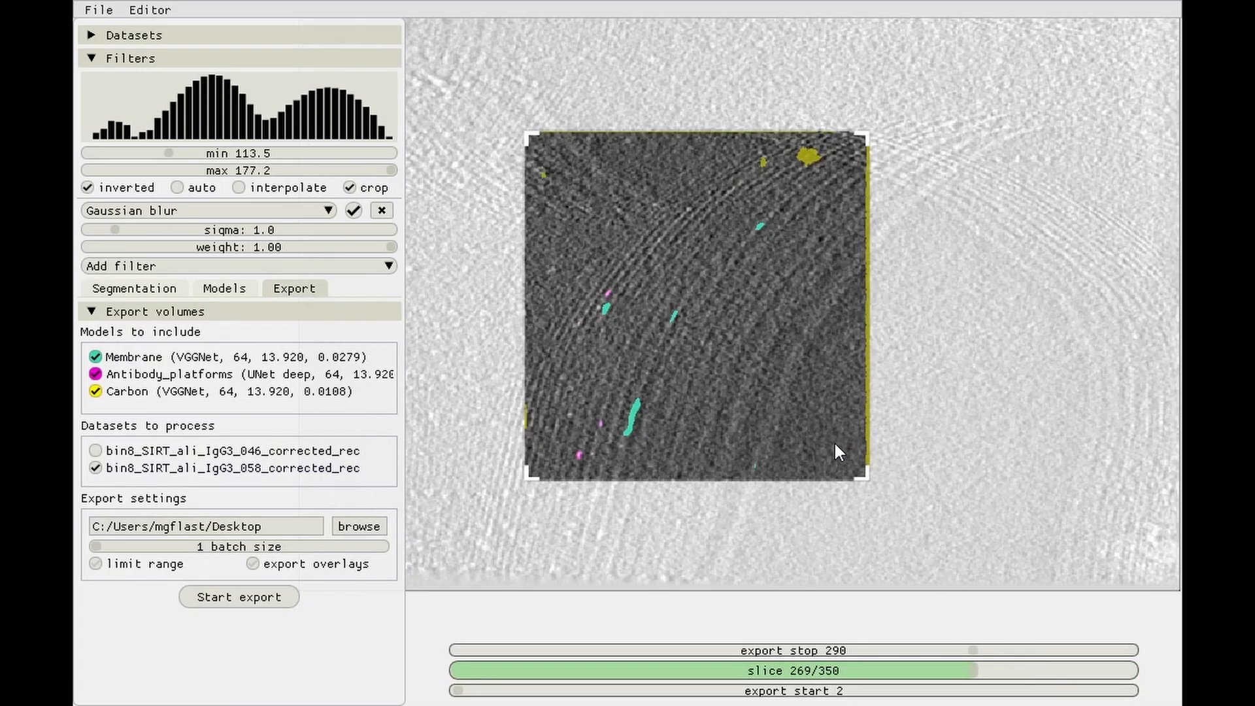
scroll(836, 445, "up", 10)
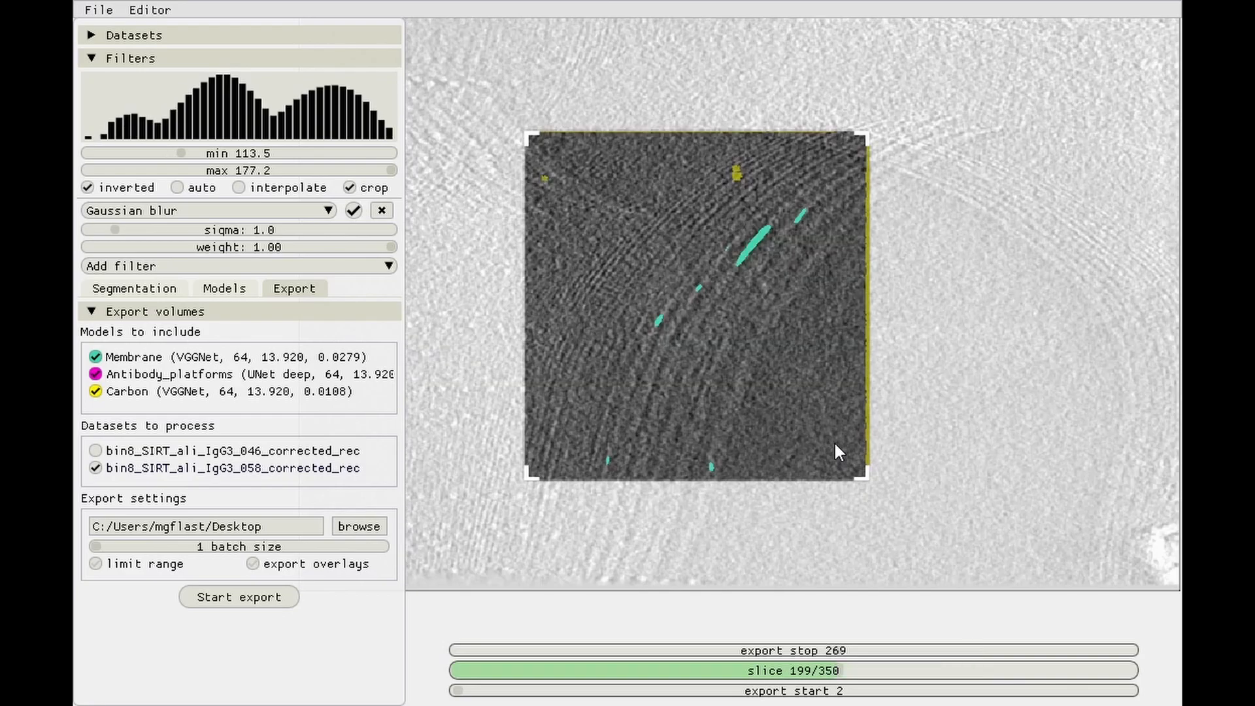
left_click_drag(813, 355, 798, 389)
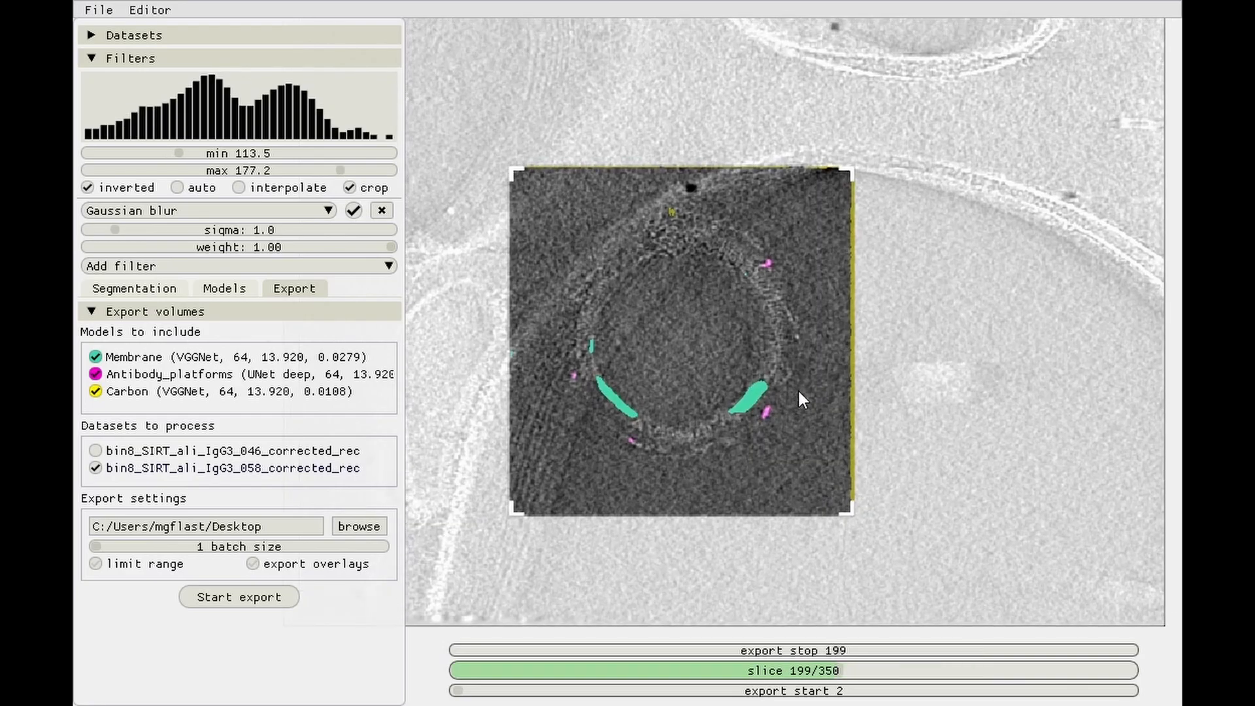
scroll(807, 381, "down", 3)
left_click_drag(719, 391, 797, 409)
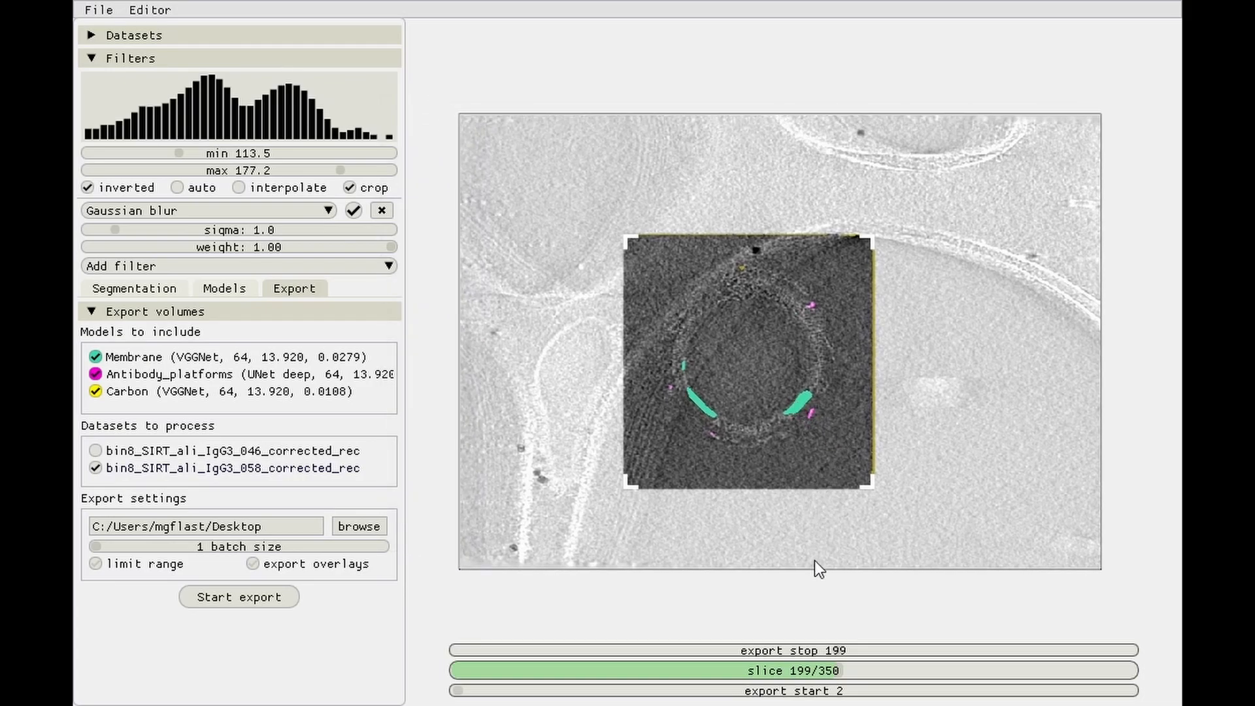
- Set the export start to slice 136, check slice 163, and start exporting the segmented volumes
left_click(717, 691)
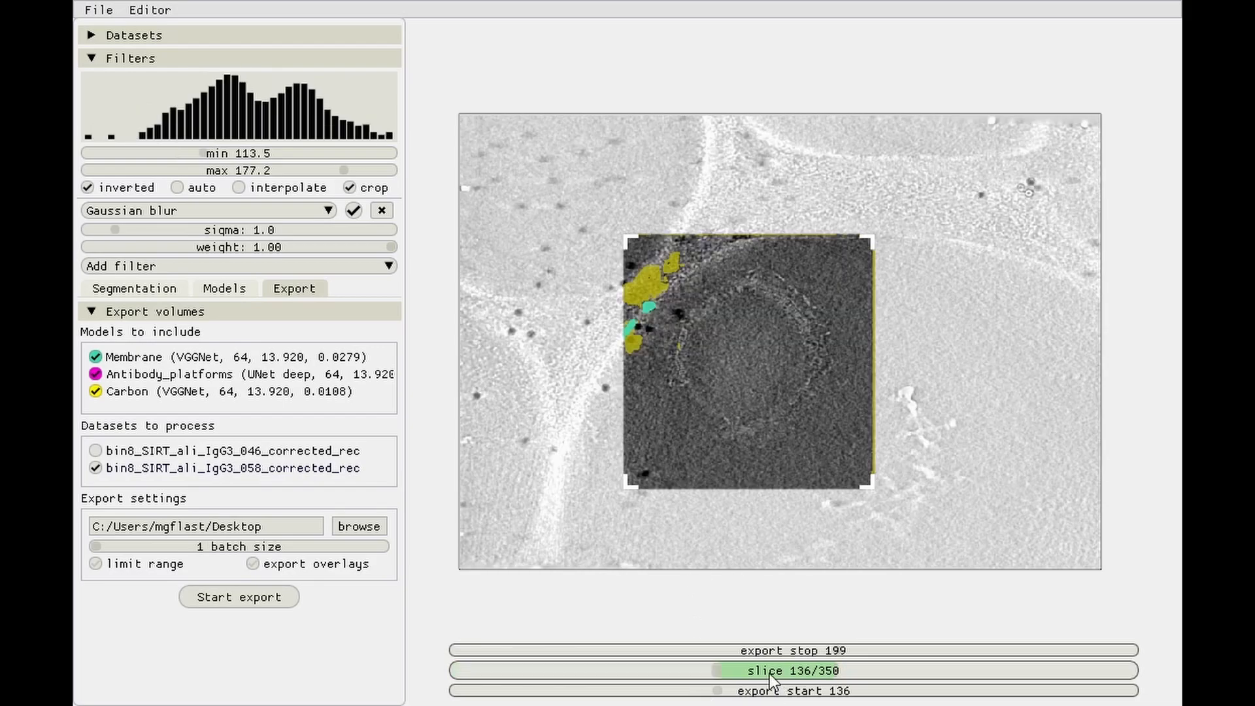
scroll(849, 665, "up", 20)
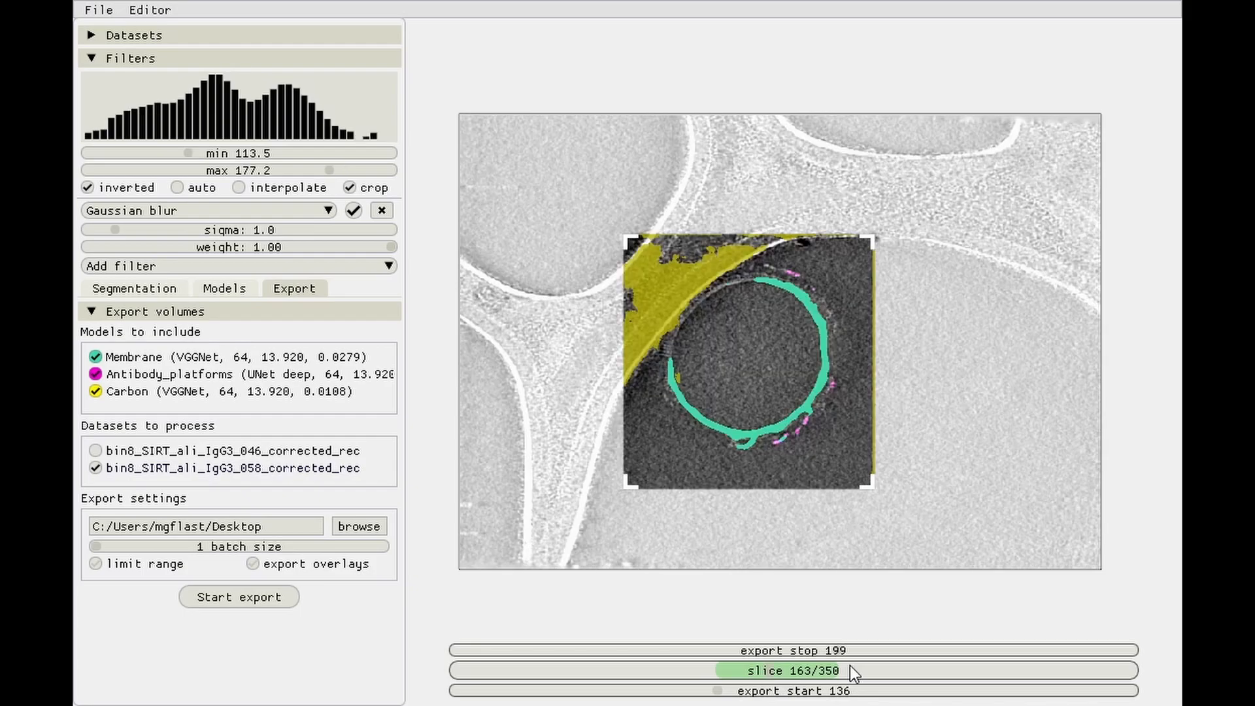
left_click_drag(788, 422, 740, 352)
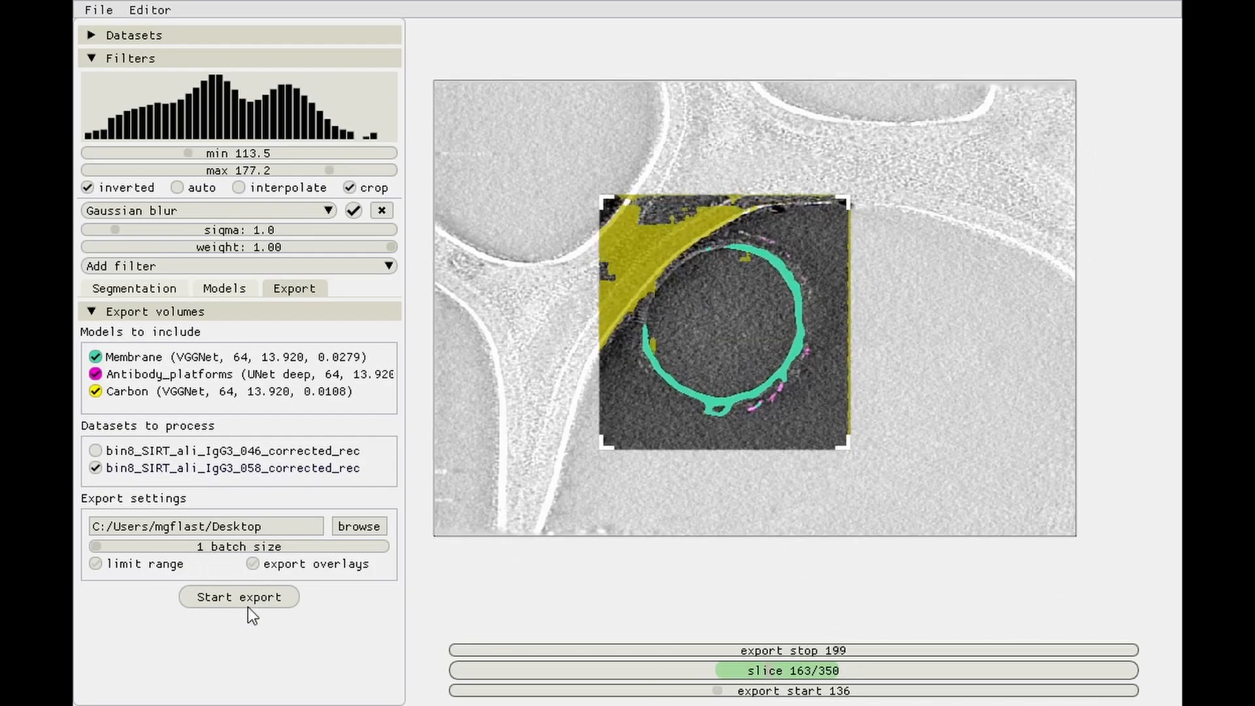
left_click(221, 602)
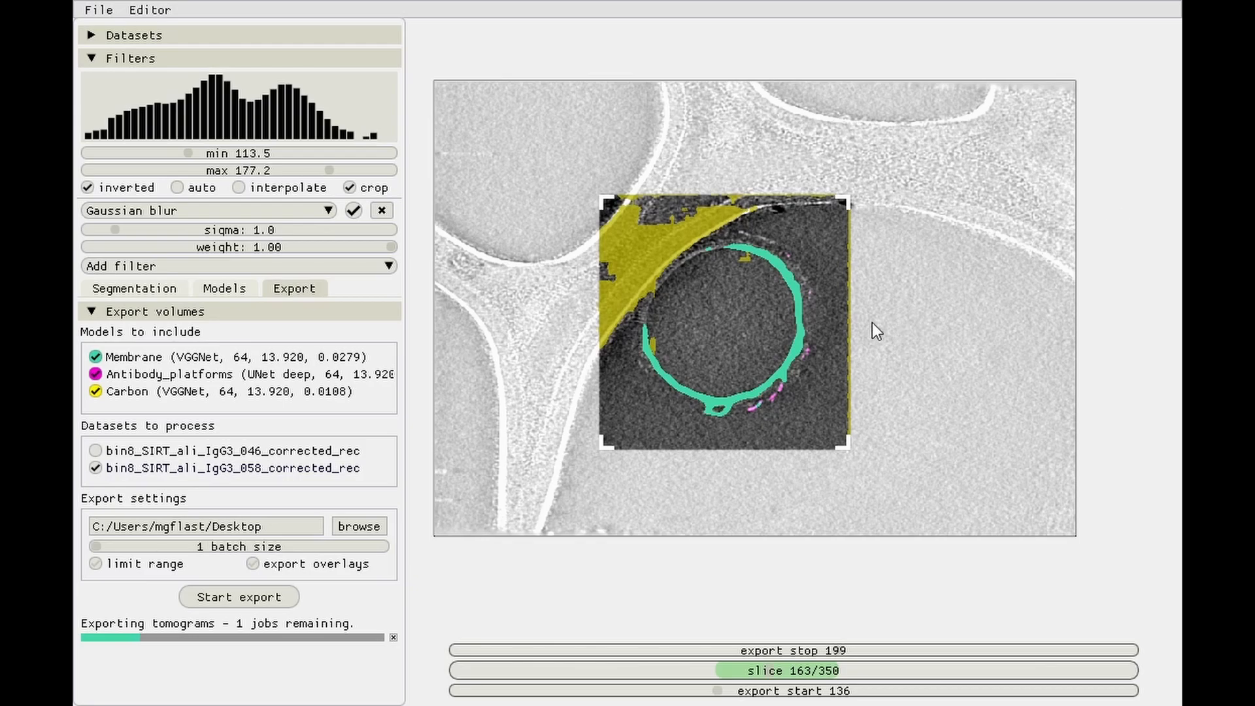
left_click_drag(823, 334, 870, 324)
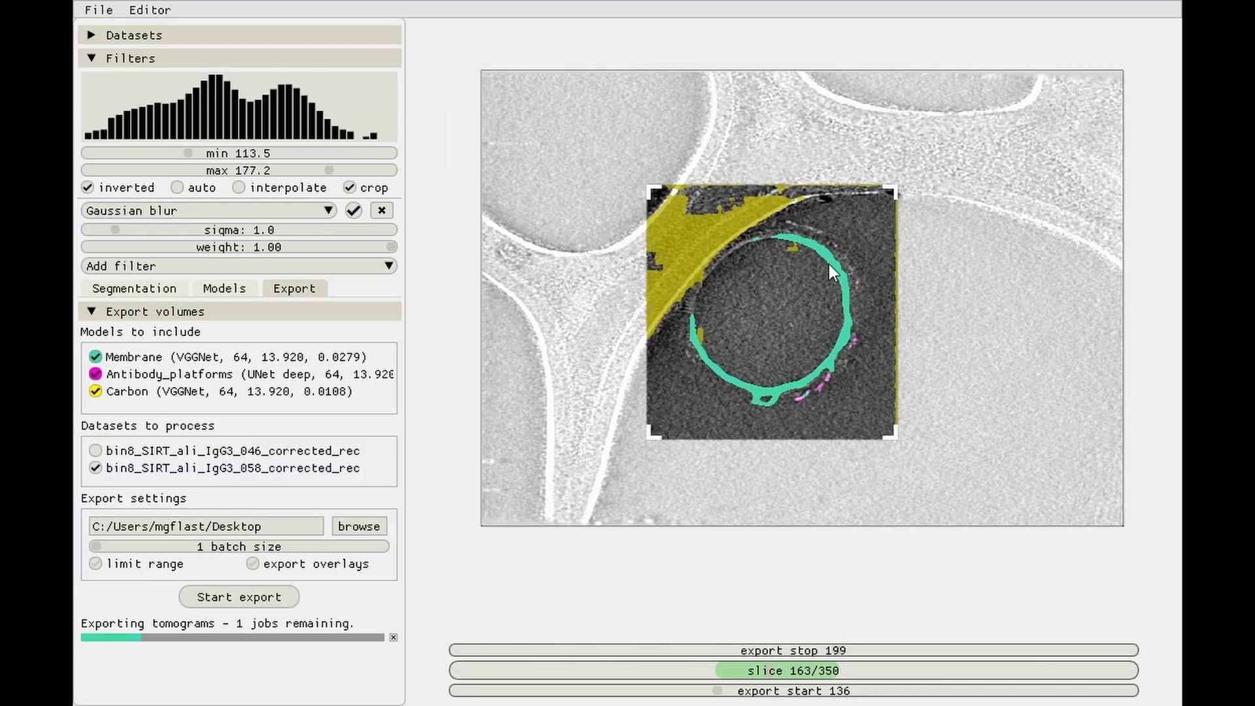